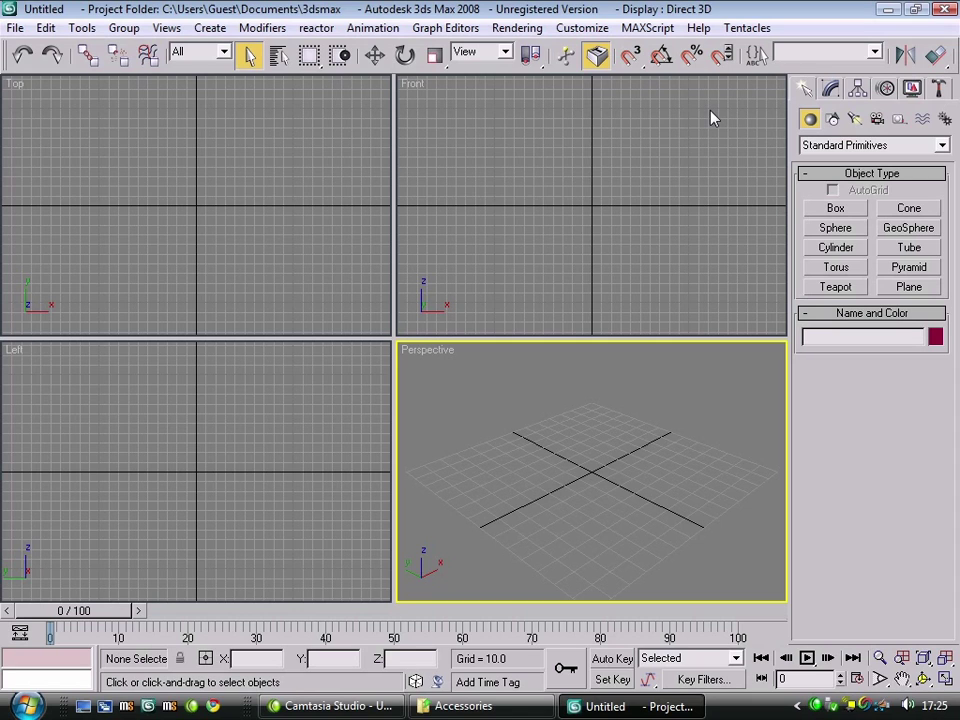
Open the File menu in 3ds Max to reach the recent .max scene files.
{"action": "left_click", "coordinate": [14, 27]}
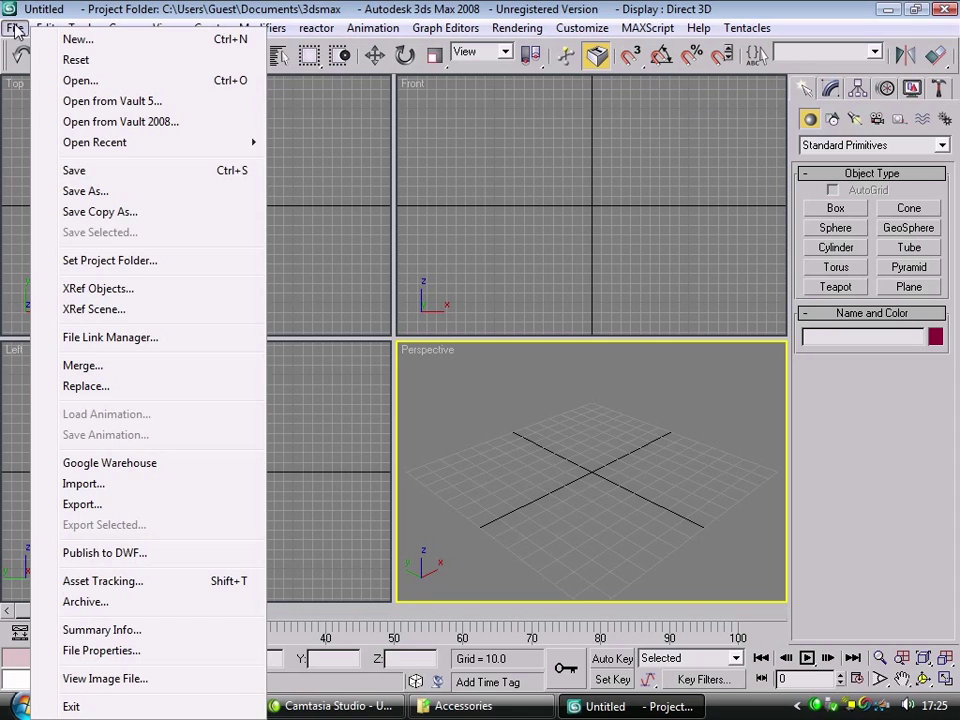
Open AccessoryDemo.max from the recent files and frame the character.
{"action": "mouse_move", "coordinate": [72, 142]}
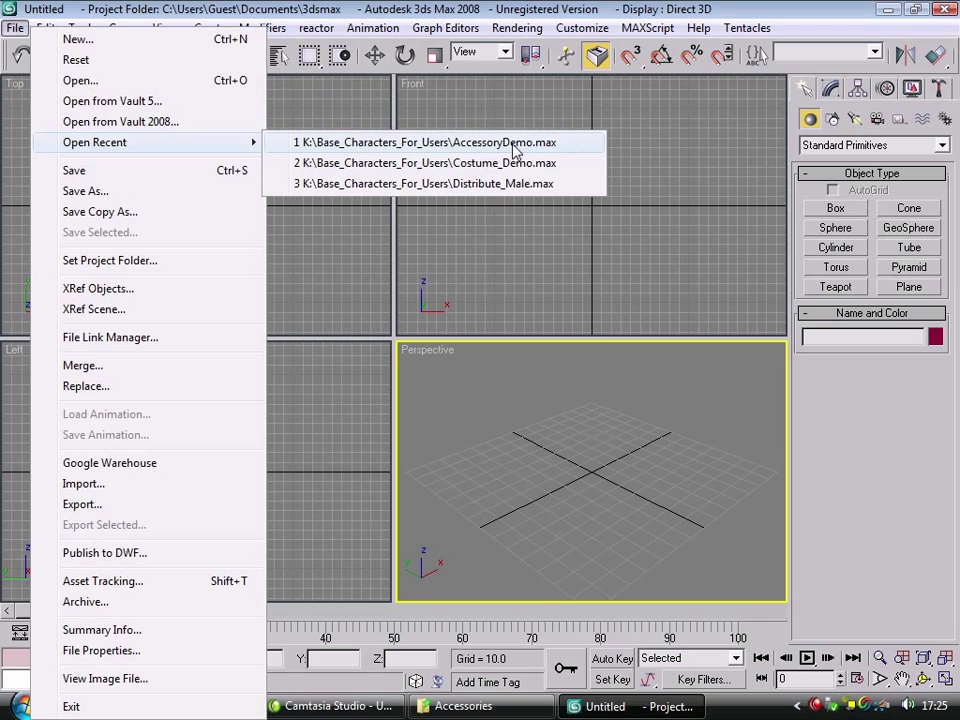
{"action": "left_click", "coordinate": [515, 148]}
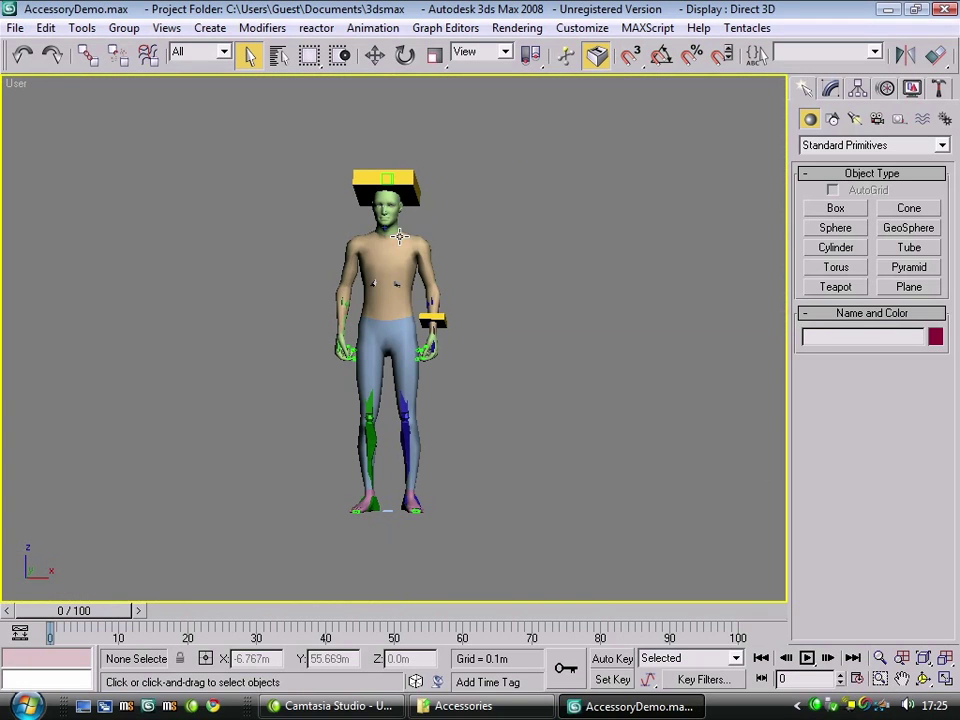
{"action": "left_click", "coordinate": [434, 286]}
{"action": "middle_click_drag", "start_coordinate": [434, 286], "coordinate": [472, 336], "text": "alt"}
{"action": "scroll", "coordinate": [432, 289], "scroll_direction": "up", "scroll_amount": 2}
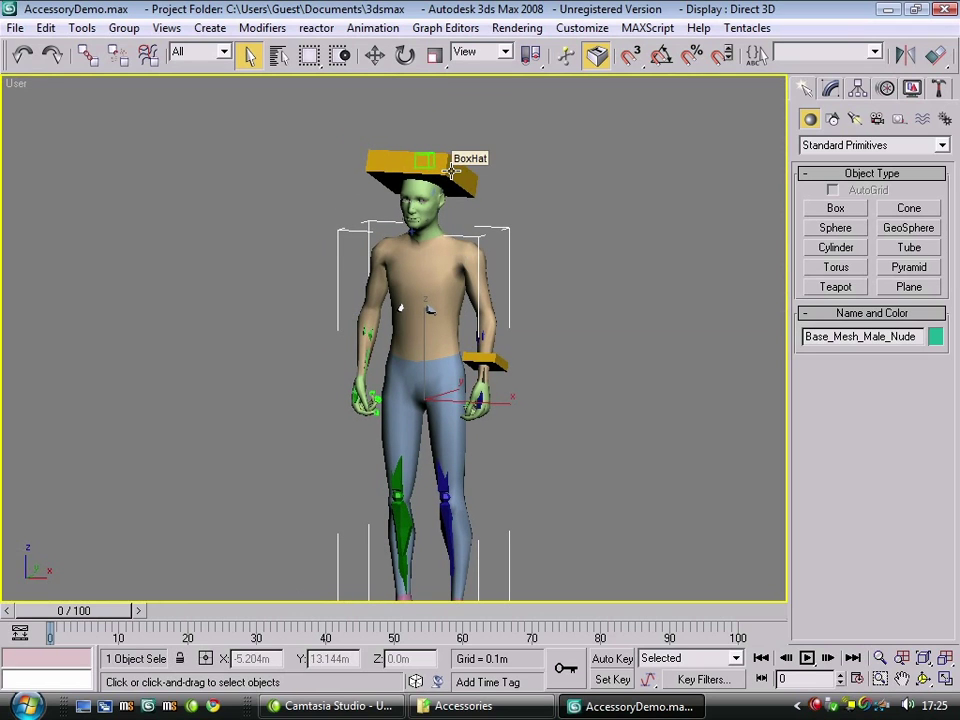
Check the Skin bones: BoxHat on Male01 Head, bracelet on Male01 L Forearm.
{"action": "left_click", "coordinate": [464, 177]}
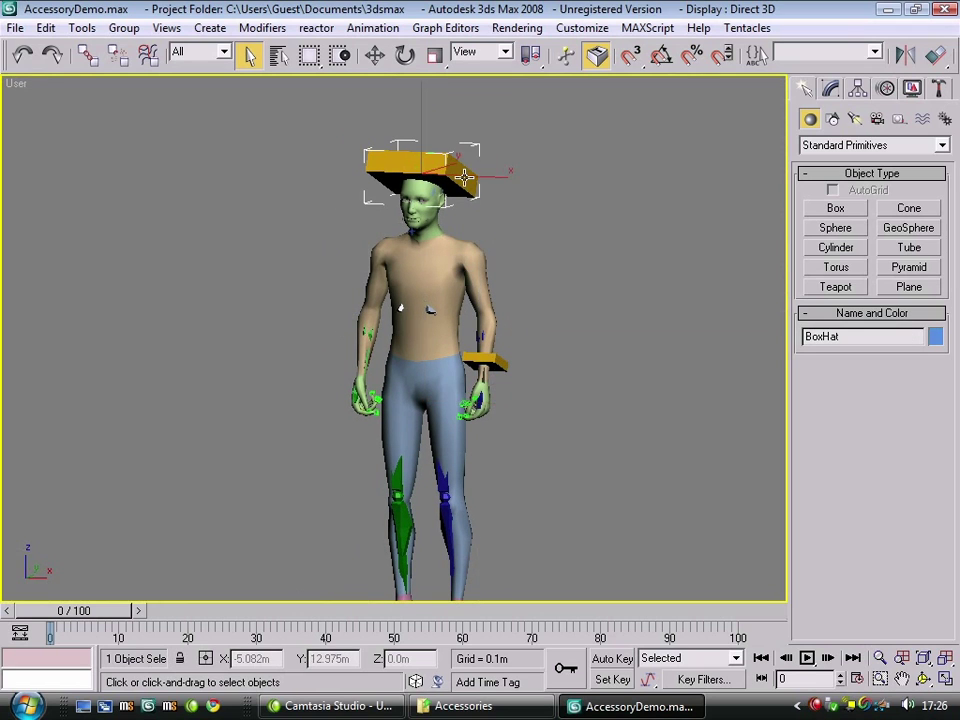
{"action": "left_click", "coordinate": [495, 360]}
{"action": "middle_click_drag", "start_coordinate": [495, 360], "coordinate": [576, 345], "text": "alt"}
{"action": "left_click", "coordinate": [831, 90]}
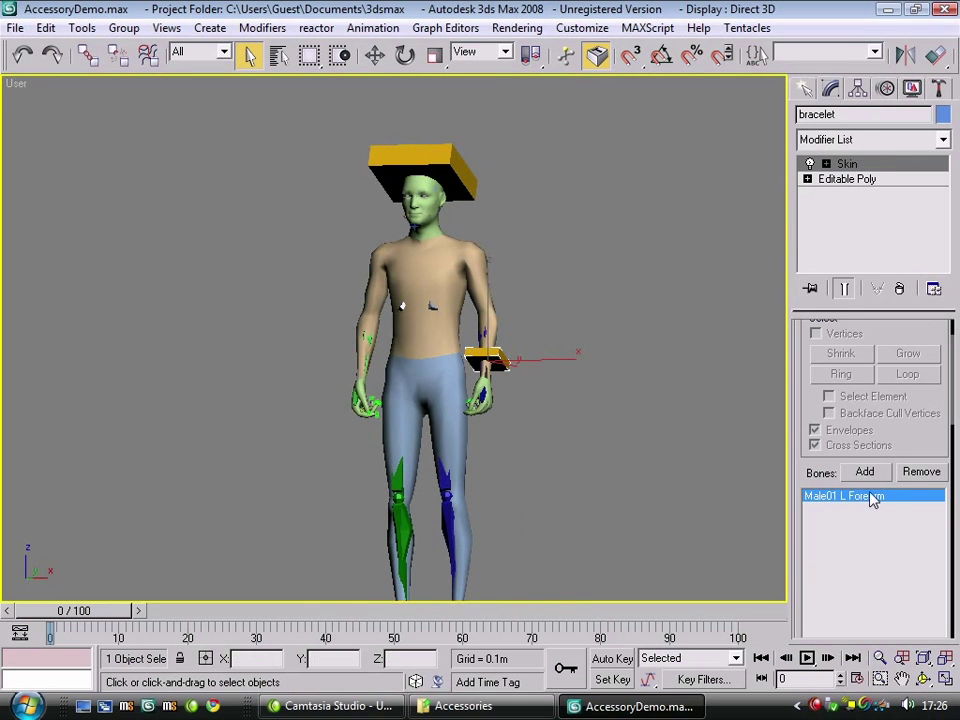
{"action": "middle_click_drag", "start_coordinate": [545, 370], "coordinate": [518, 377], "text": "alt"}
{"action": "left_click", "coordinate": [420, 165]}
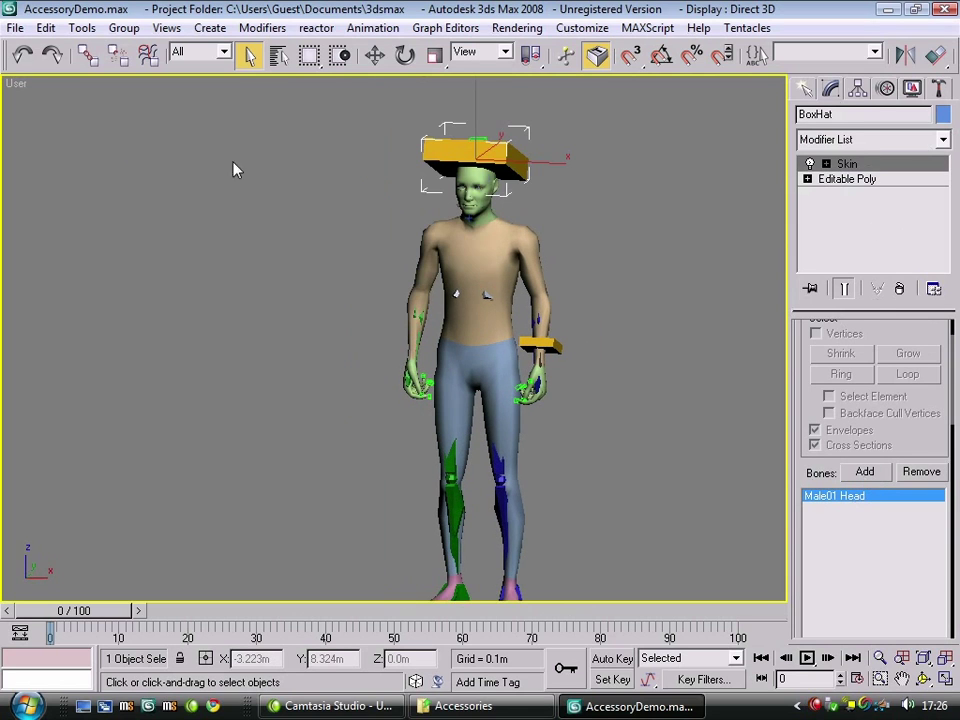
Assign the Accessory [0] material with the white.dds diffuse map to both the box hat and bracelet.
{"action": "key", "text": "m"}
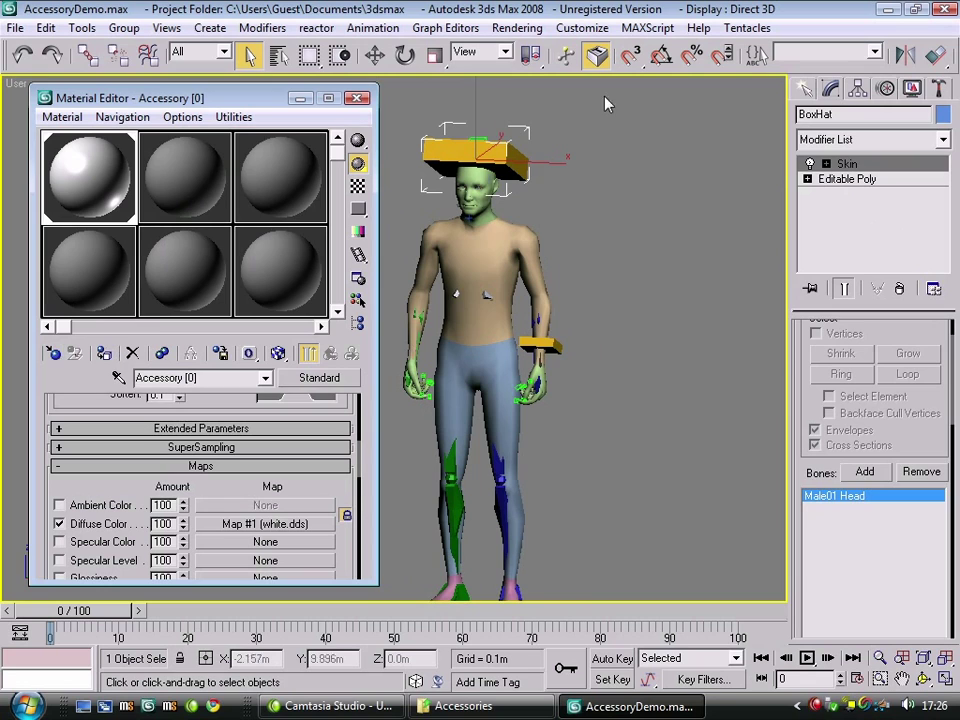
{"action": "left_click", "coordinate": [558, 345], "text": "ctrl"}
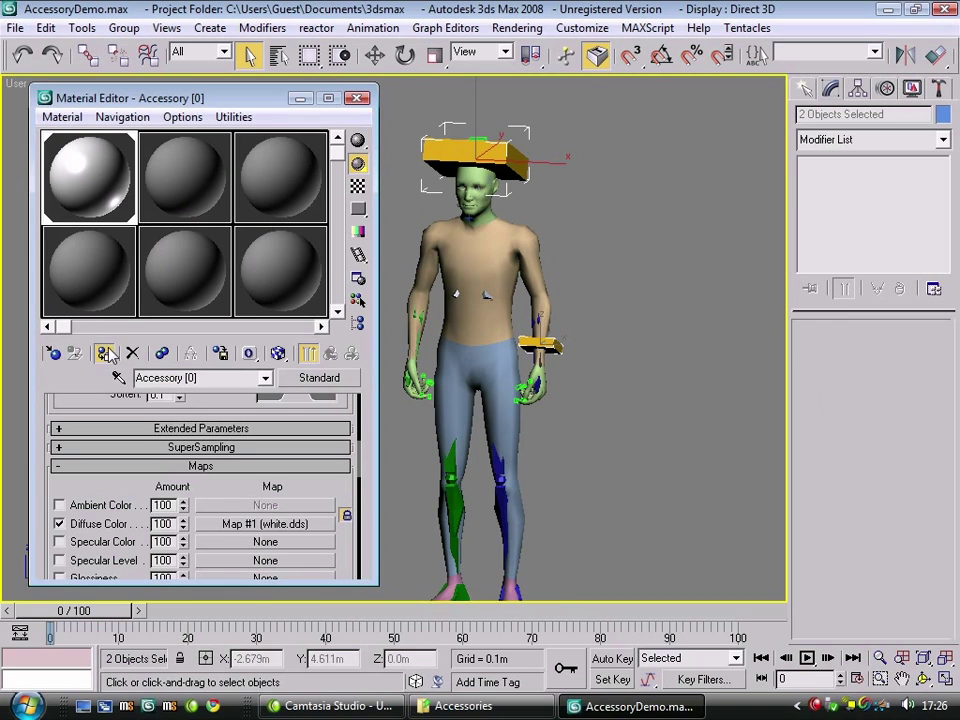
{"action": "left_click", "coordinate": [104, 353]}
{"action": "left_click_drag", "start_coordinate": [247, 101], "coordinate": [249, 92]}
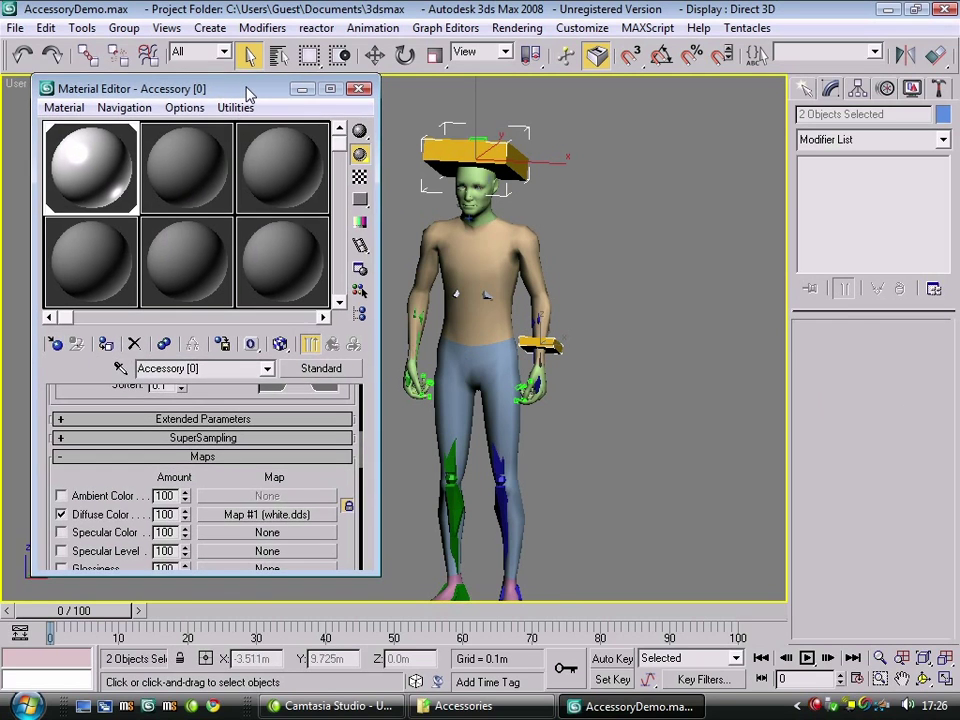
{"action": "middle_click_drag", "start_coordinate": [658, 302], "coordinate": [690, 313]}
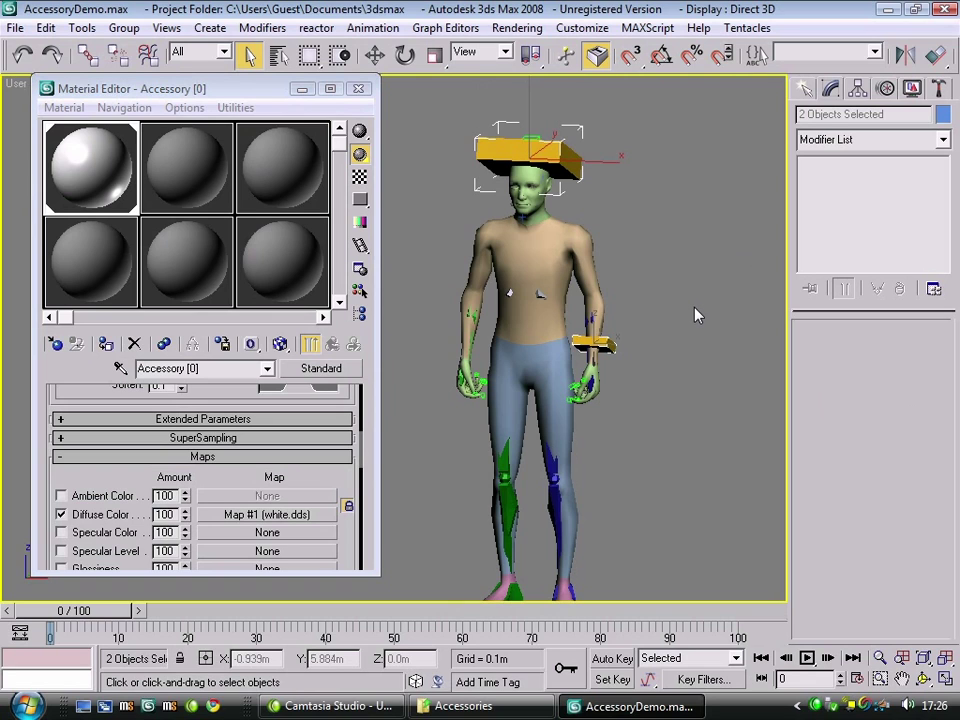
{"action": "left_click_drag", "start_coordinate": [245, 92], "coordinate": [250, 108]}
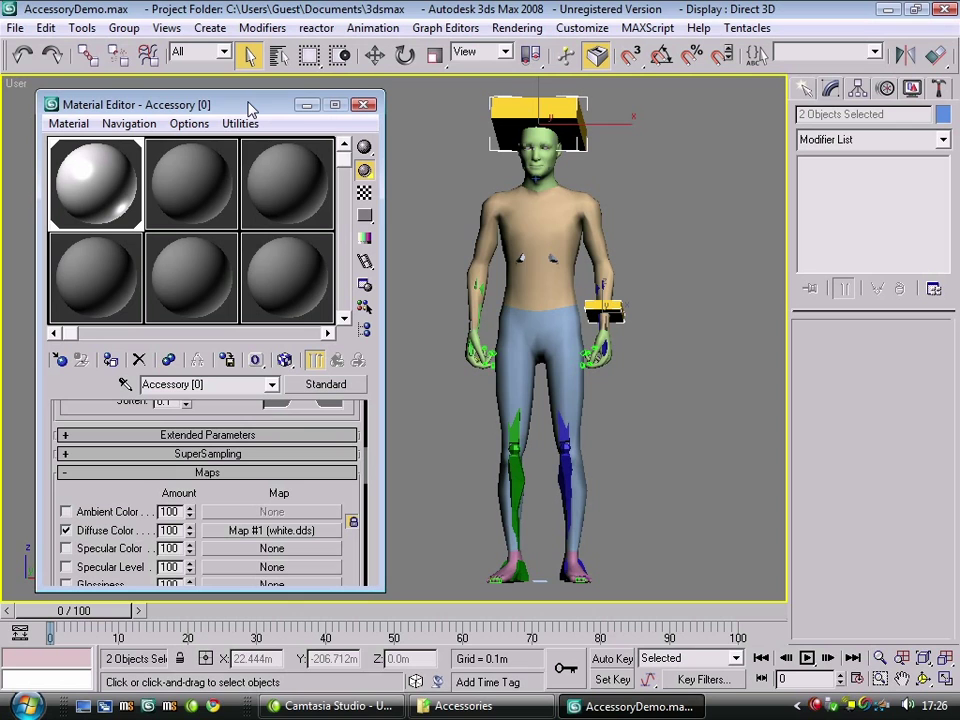
{"action": "left_click_drag", "start_coordinate": [246, 100], "coordinate": [247, 87]}
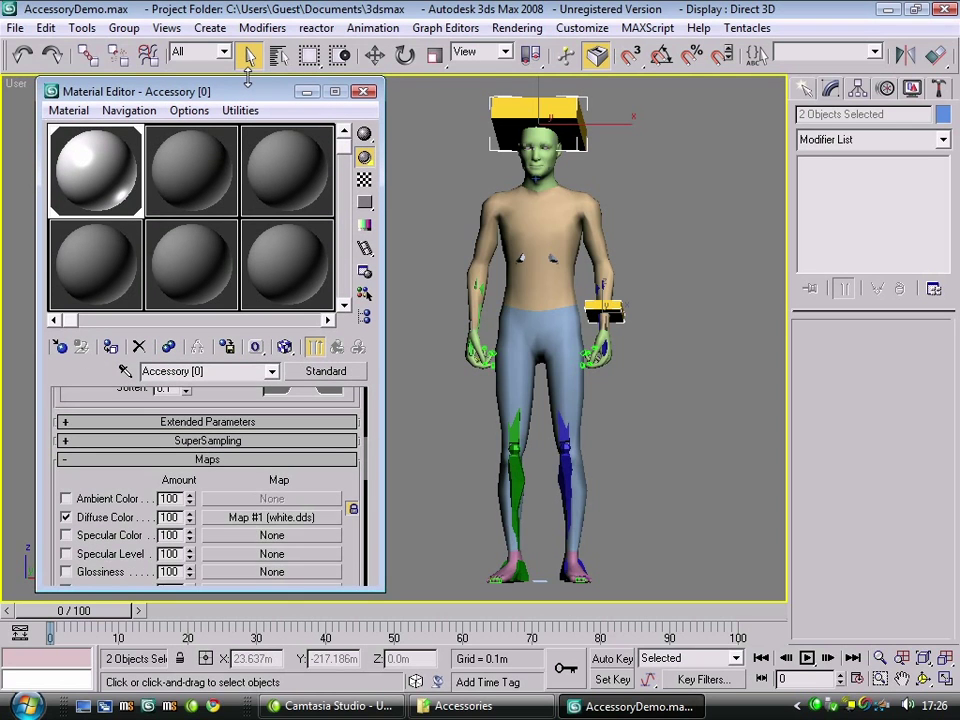
{"action": "scroll", "coordinate": [332, 497], "scroll_direction": "up", "scroll_amount": 2}
{"action": "scroll", "coordinate": [250, 450], "scroll_direction": "down", "scroll_amount": 1}
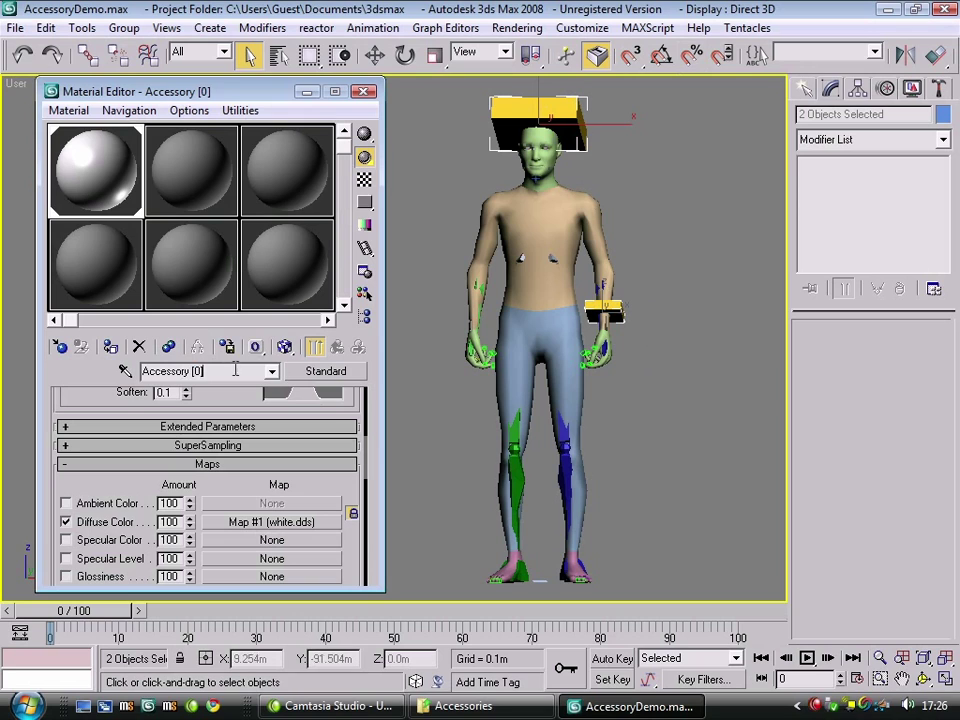
{"action": "left_click", "coordinate": [170, 371]}
{"action": "key", "text": "ctrl+c"}
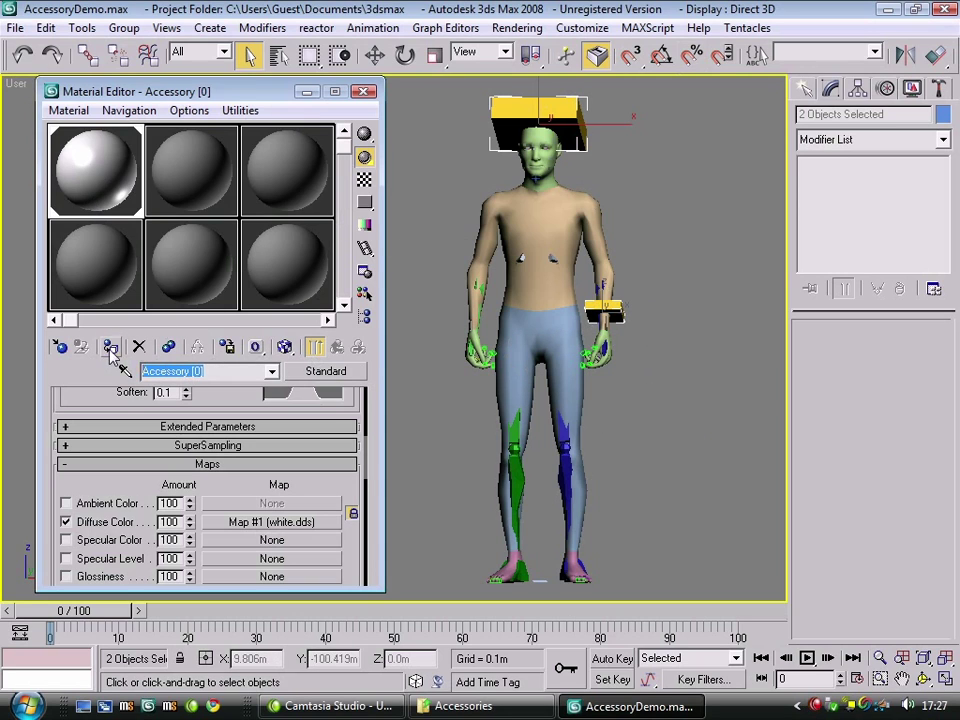
Start an export as Cal3D Material File named Accessory [0].
{"action": "left_click", "coordinate": [15, 28]}
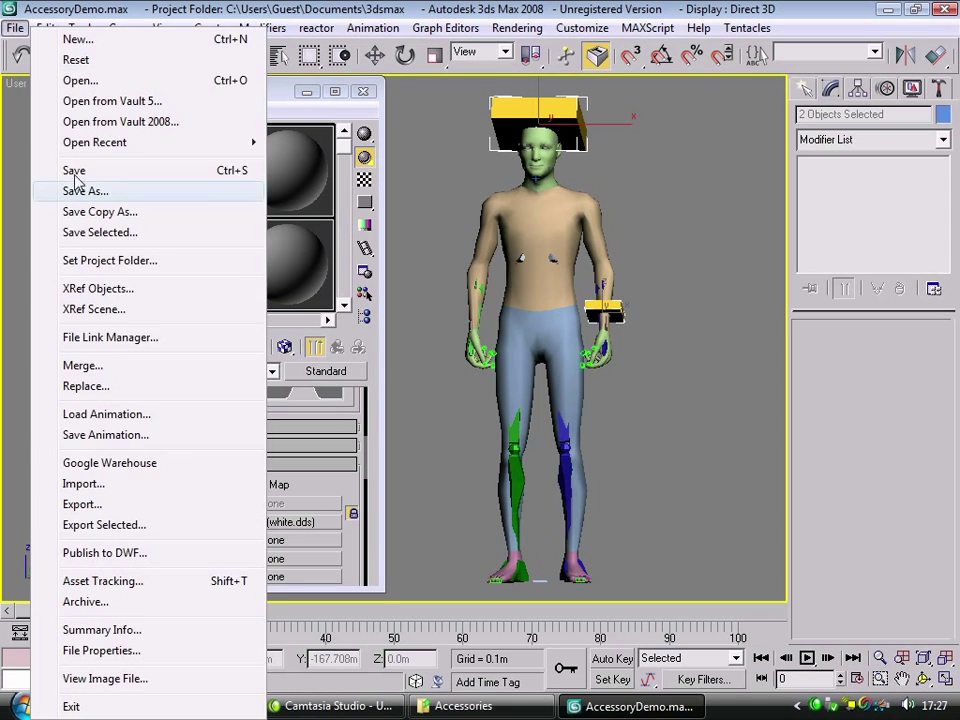
{"action": "left_click", "coordinate": [128, 505]}
{"action": "left_click", "coordinate": [225, 401]}
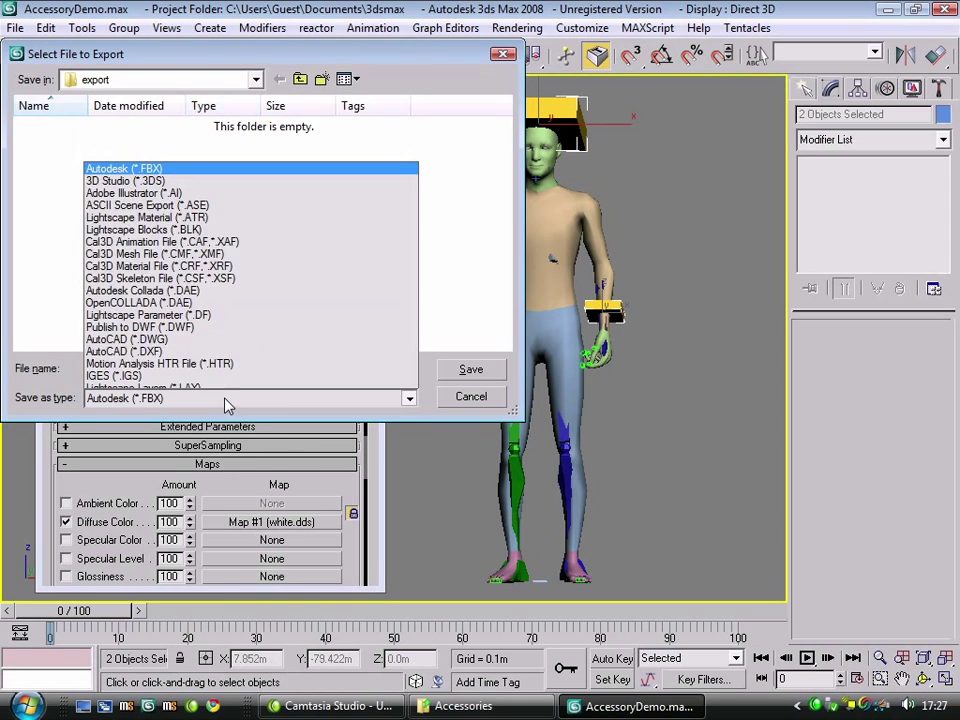
{"action": "left_click", "coordinate": [153, 155]}
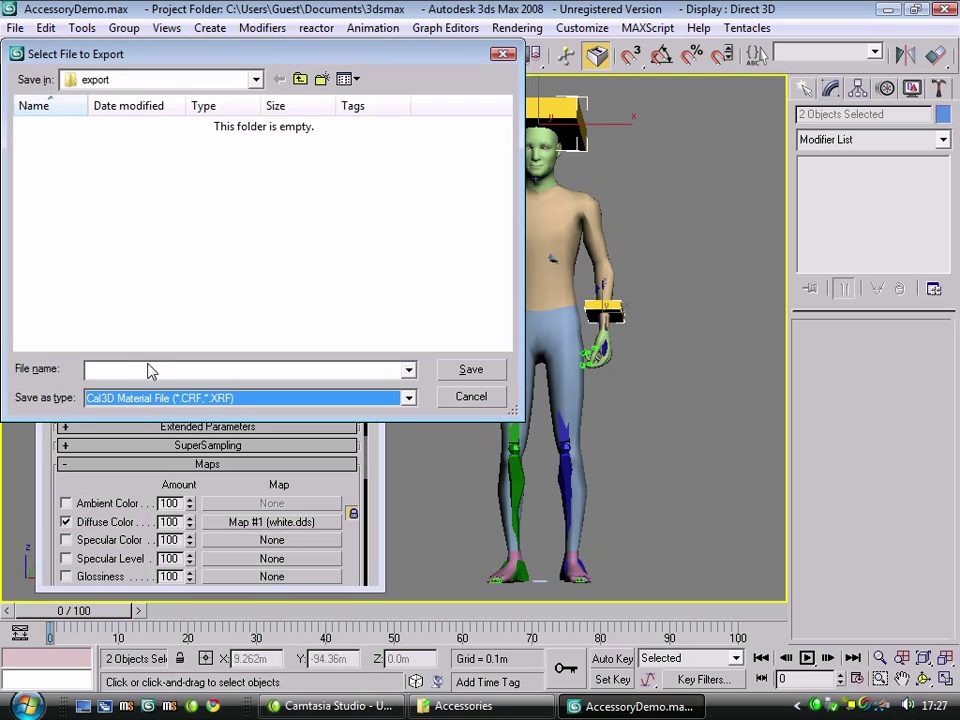
{"action": "left_click", "coordinate": [150, 370]}
{"action": "key", "text": "ctrl+v"}
Browse to K:\…\ExportDemo\Data\Puppets\Male01\Accessories as the export location.
{"action": "left_click", "coordinate": [207, 79]}
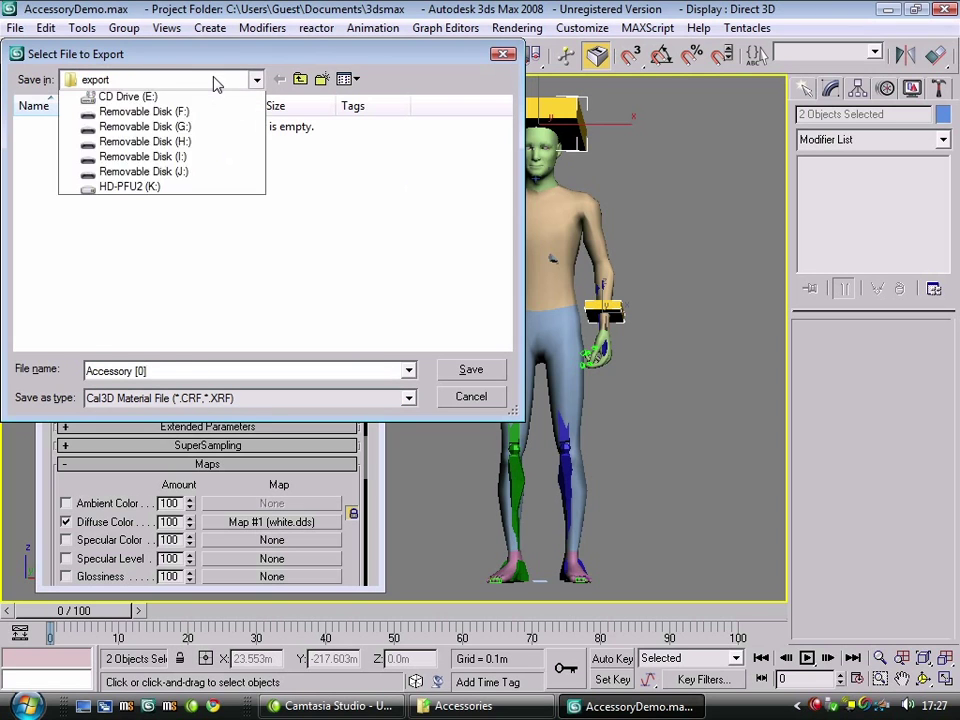
{"action": "left_click", "coordinate": [140, 350]}
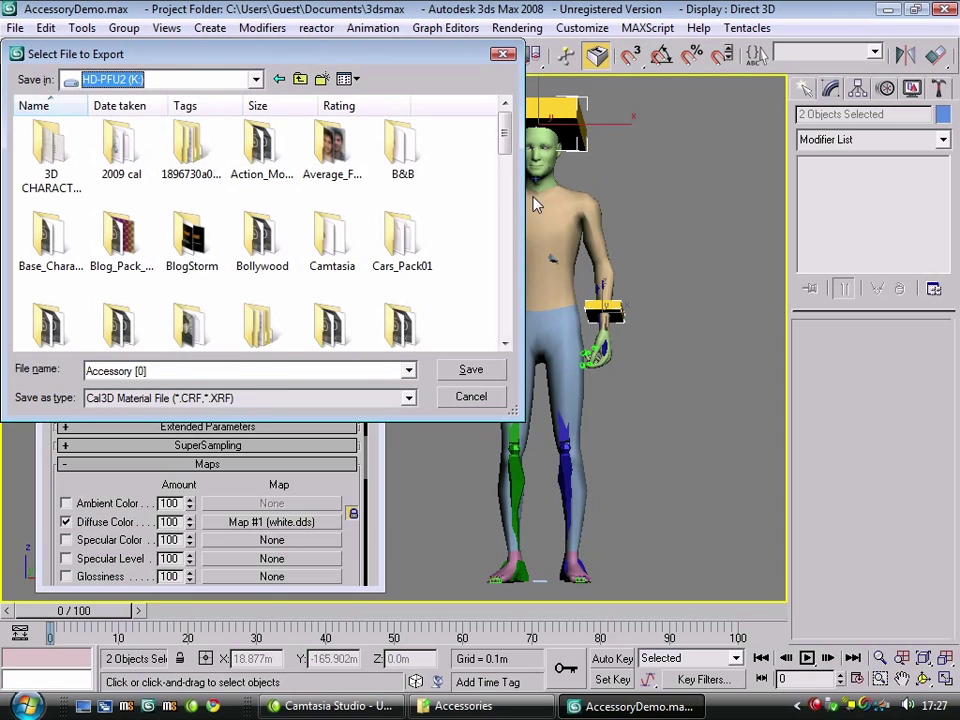
{"action": "left_click_drag", "start_coordinate": [506, 148], "coordinate": [412, 231]}
{"action": "double_click", "coordinate": [392, 189]}
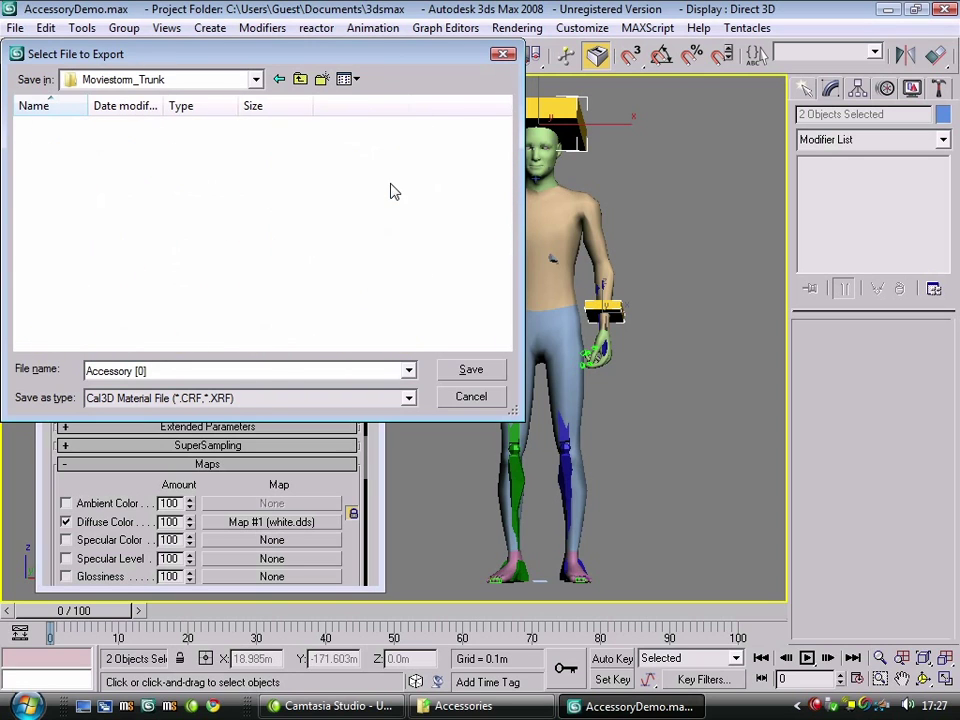
{"action": "double_click", "coordinate": [75, 128]}
{"action": "scroll", "coordinate": [94, 245], "scroll_direction": "down", "scroll_amount": 5}
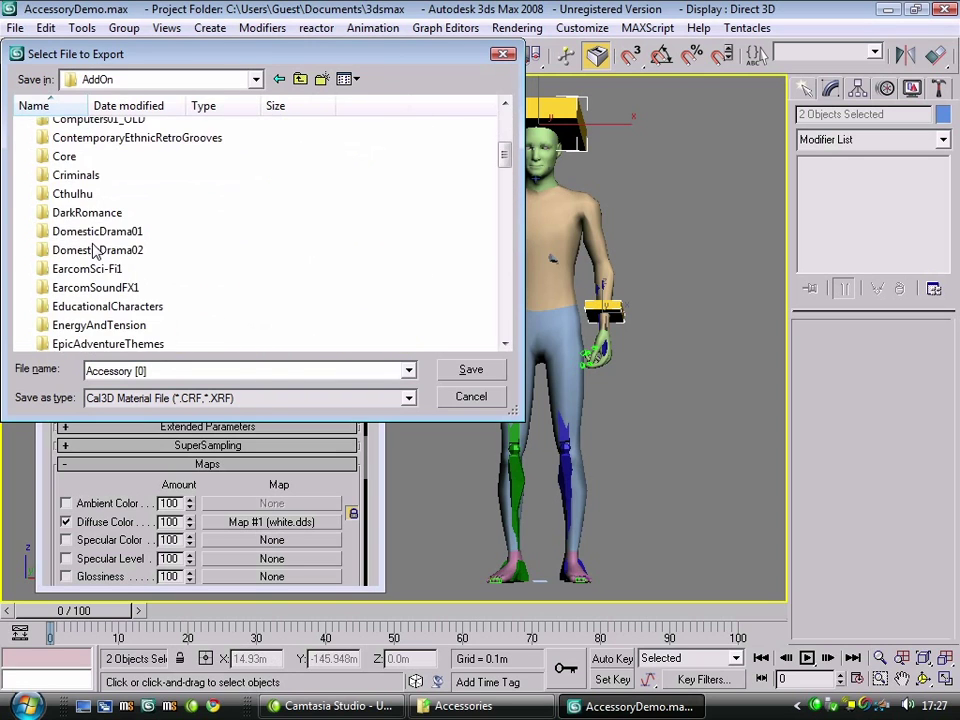
{"action": "scroll", "coordinate": [90, 240], "scroll_direction": "down", "scroll_amount": 3}
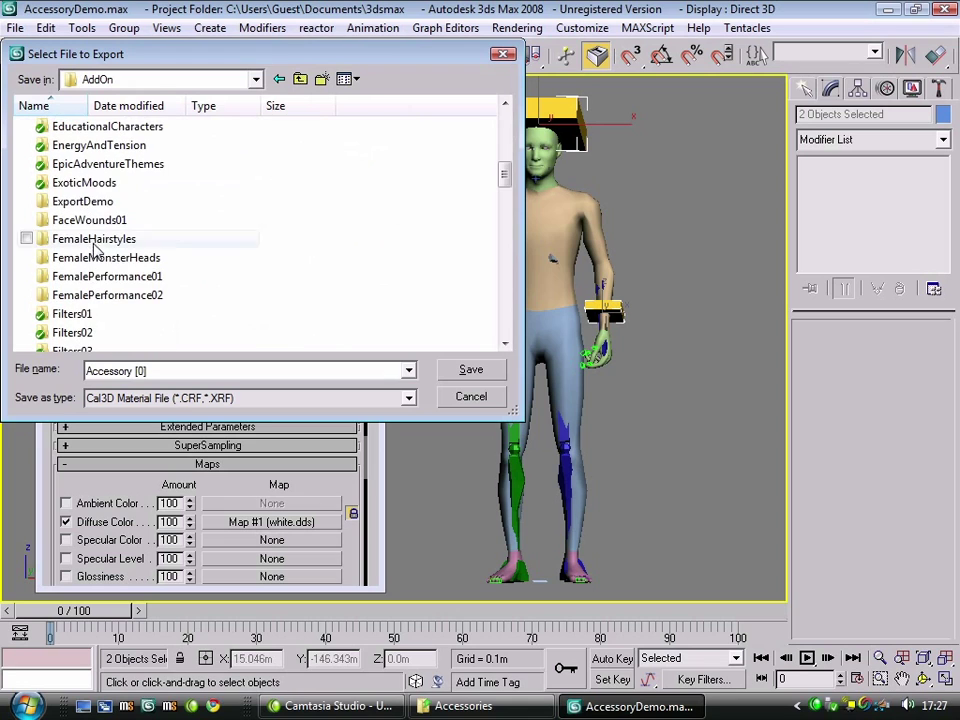
{"action": "double_click", "coordinate": [66, 199]}
{"action": "double_click", "coordinate": [30, 125]}
{"action": "double_click", "coordinate": [78, 137]}
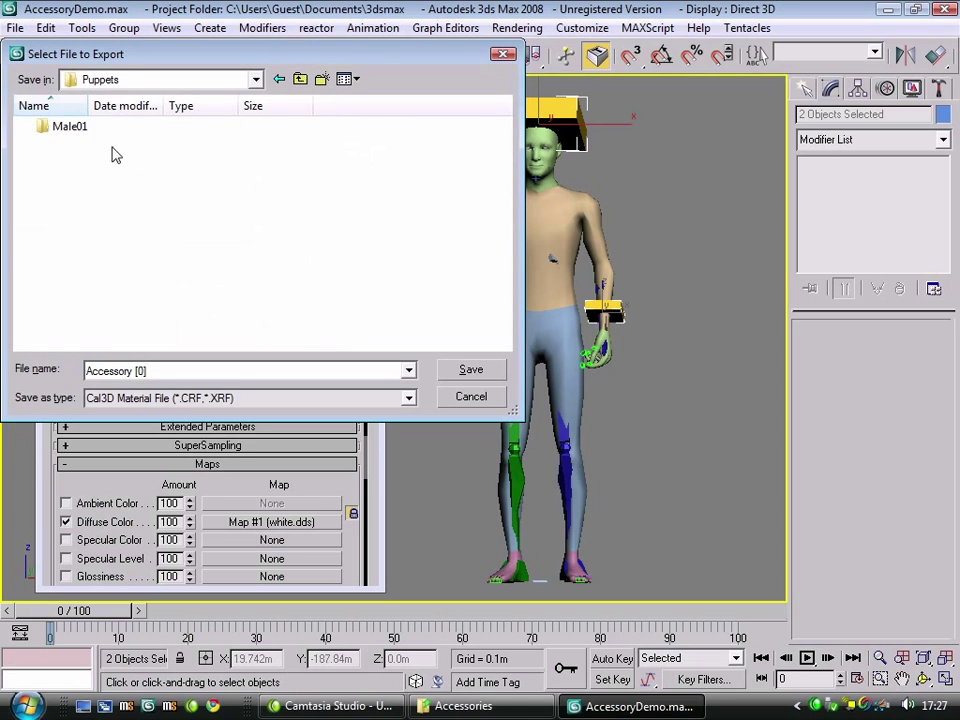
{"action": "double_click", "coordinate": [70, 127]}
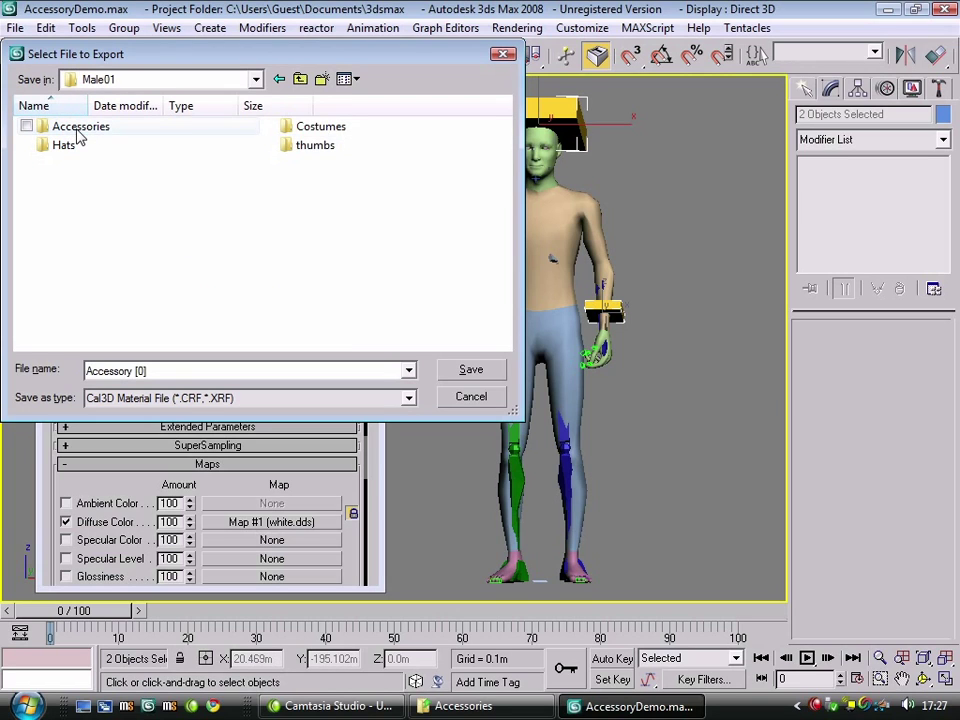
{"action": "double_click", "coordinate": [79, 135]}
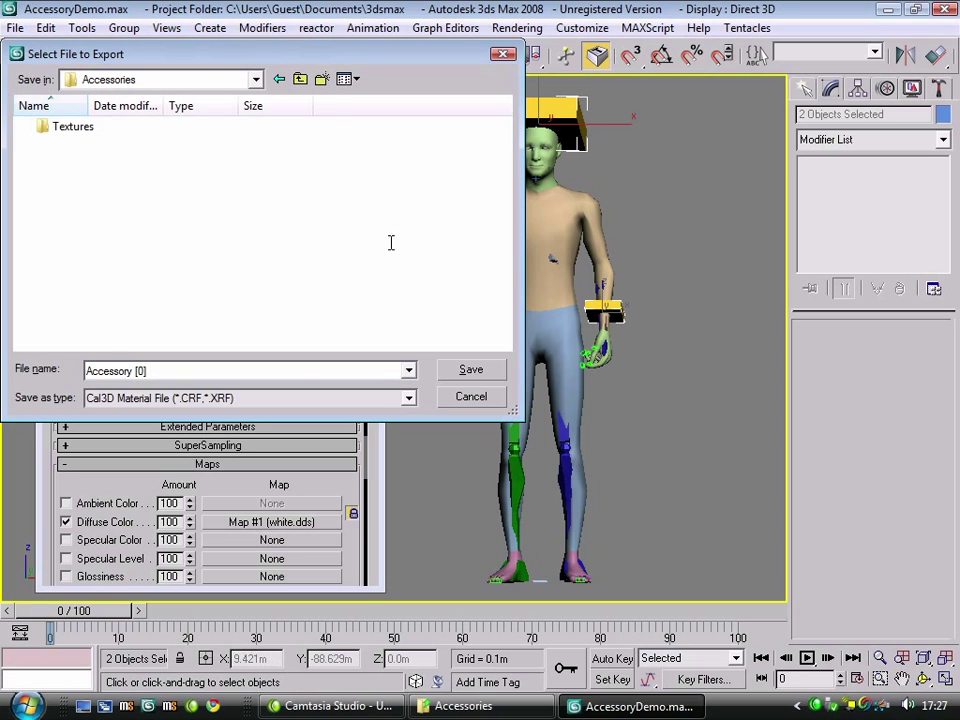
Create a new folder named BoxBracelet inside the Accessories folder.
{"action": "left_click", "coordinate": [548, 706]}
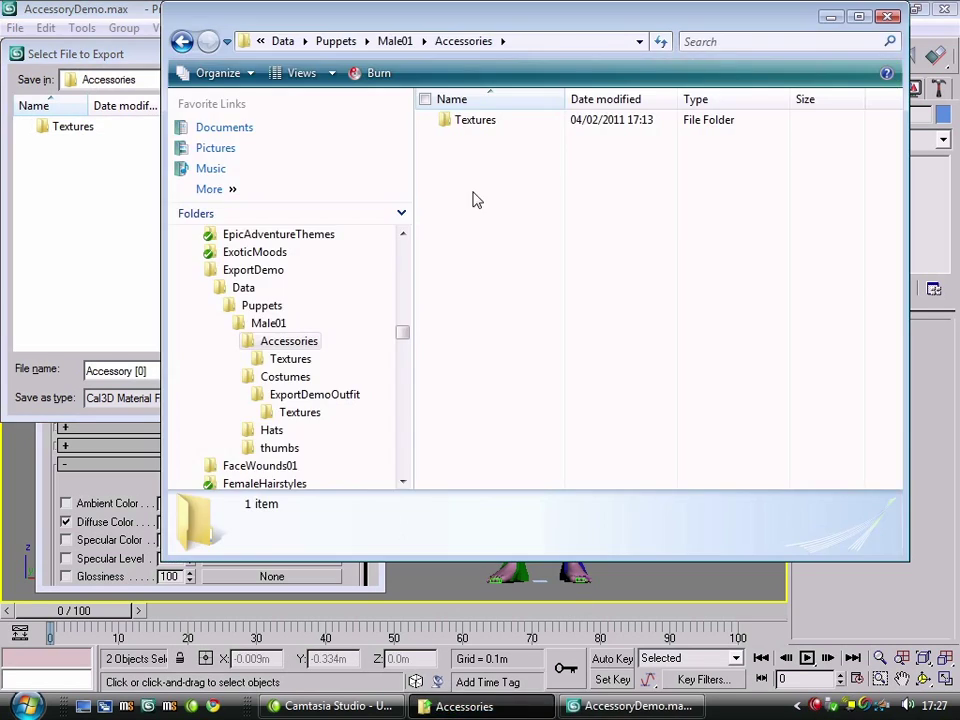
{"action": "left_click", "coordinate": [264, 342]}
{"action": "right_click", "coordinate": [477, 271]}
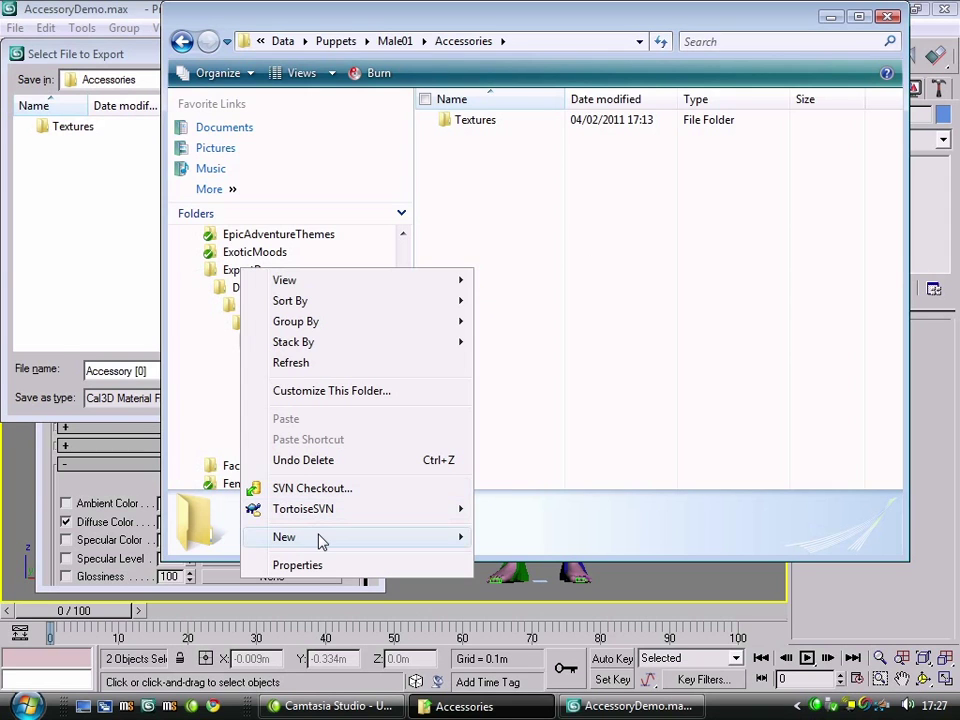
{"action": "mouse_move", "coordinate": [319, 542]}
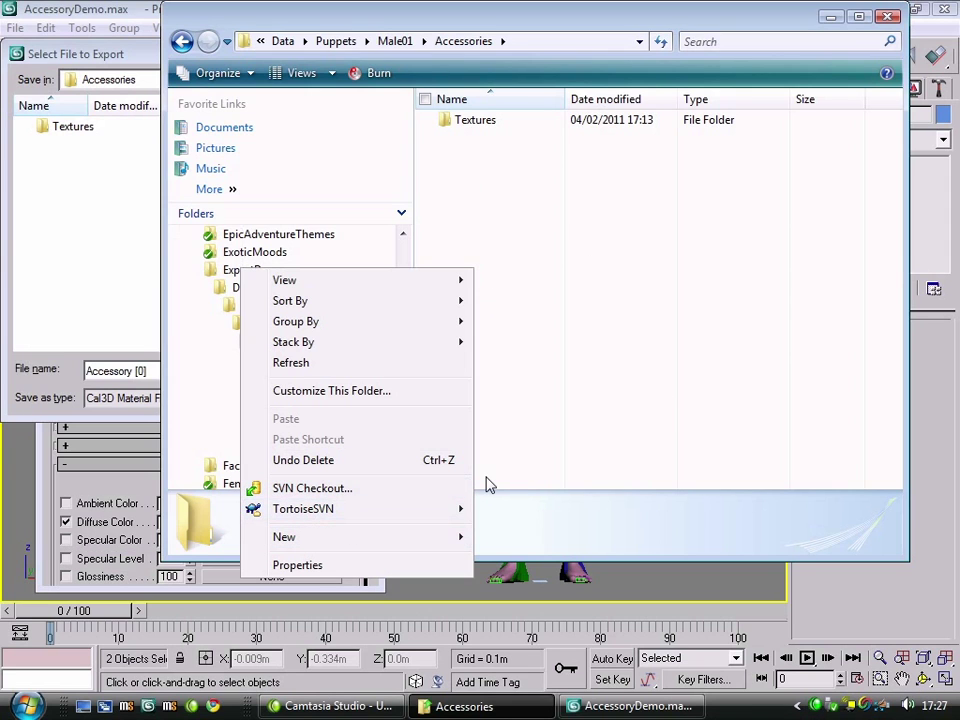
{"action": "left_click", "coordinate": [589, 279]}
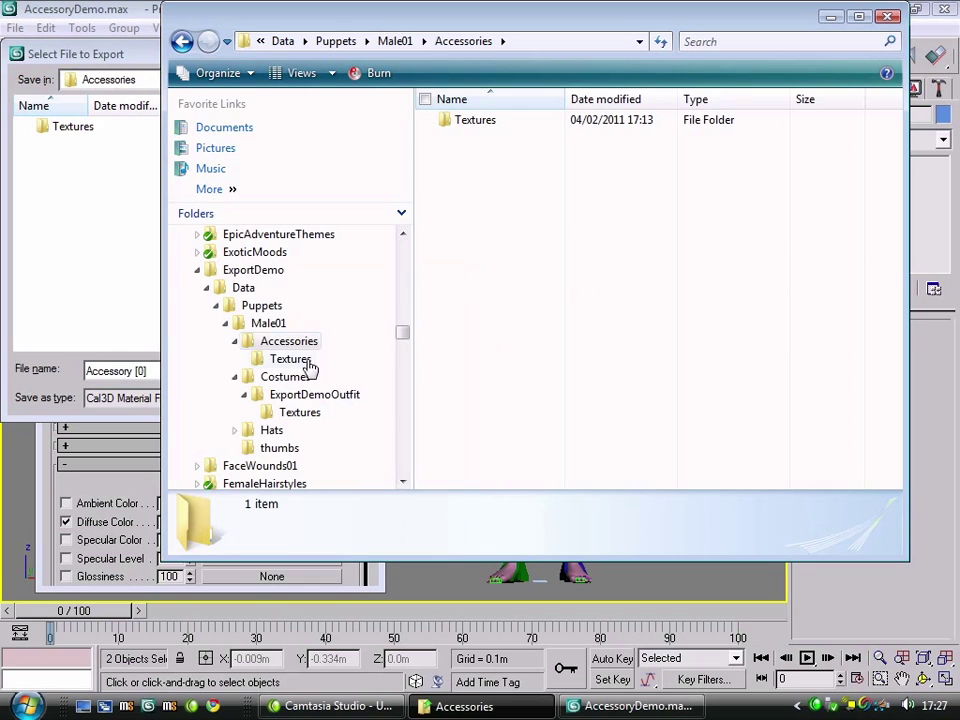
{"action": "right_click", "coordinate": [476, 244]}
{"action": "mouse_move", "coordinate": [336, 508]}
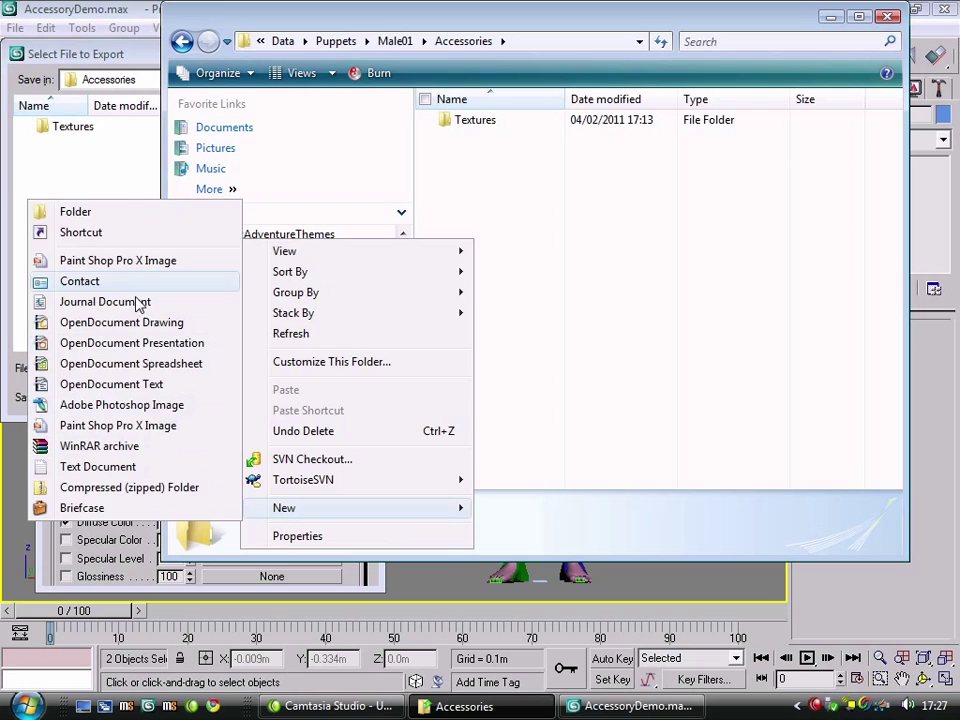
{"action": "left_click", "coordinate": [75, 212]}
{"action": "type", "text": "Bo"}
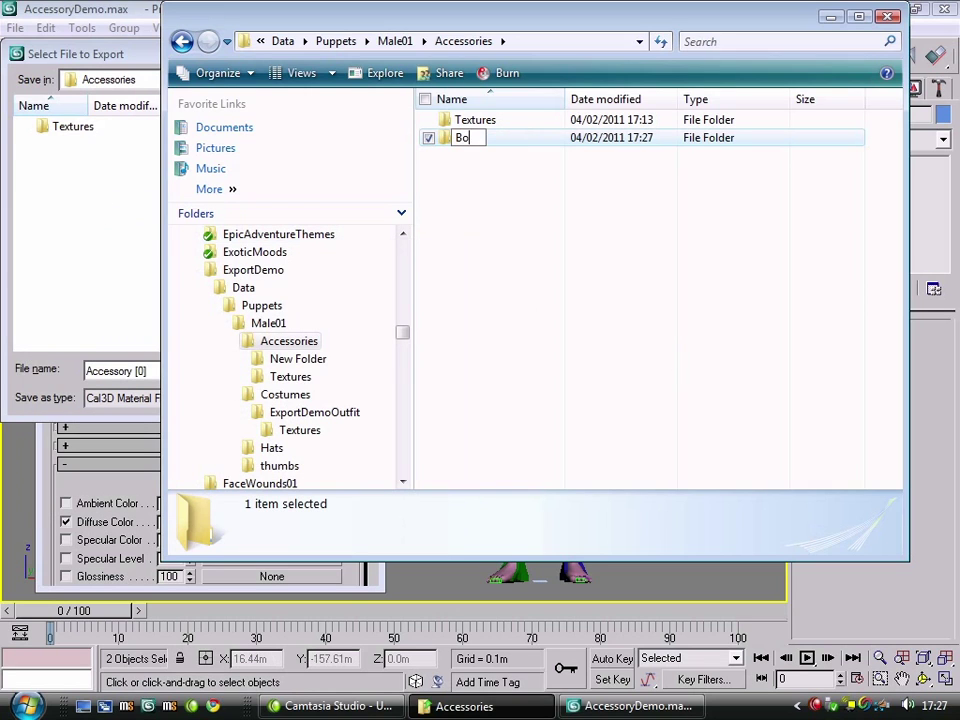
{"action": "type", "text": "xBrqac"}
{"action": "key", "text": "BackSpace"}
{"action": "key", "text": "BackSpace"}
{"action": "type", "text": "ac"}
{"action": "key", "text": "Return"}
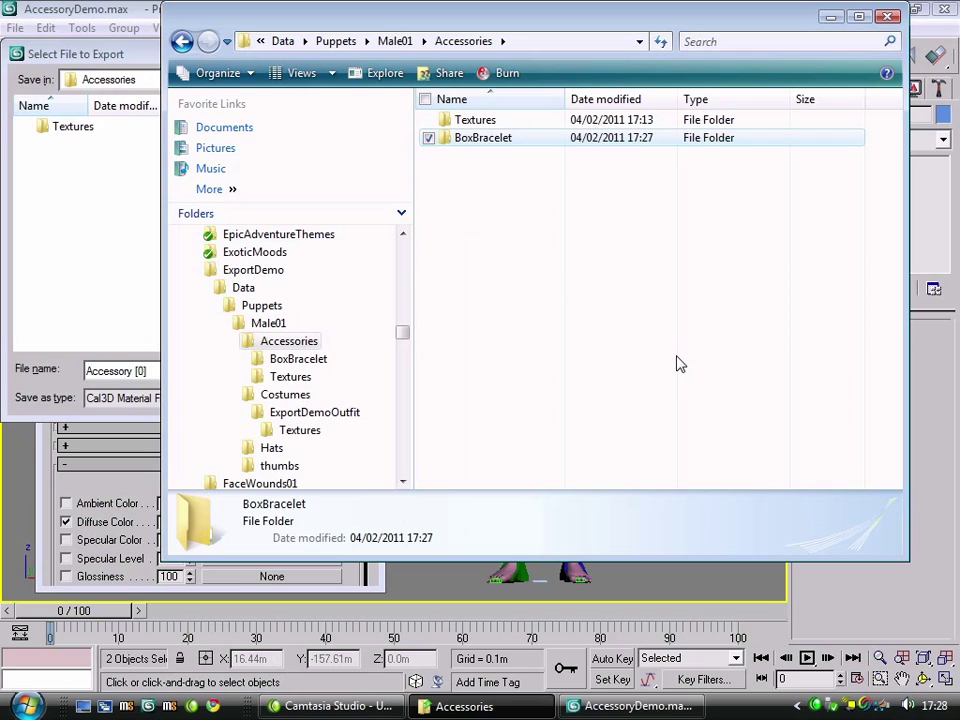
Move the Textures folder into BoxBracelet and confirm it holds white.dds.
{"action": "left_click", "coordinate": [497, 124]}
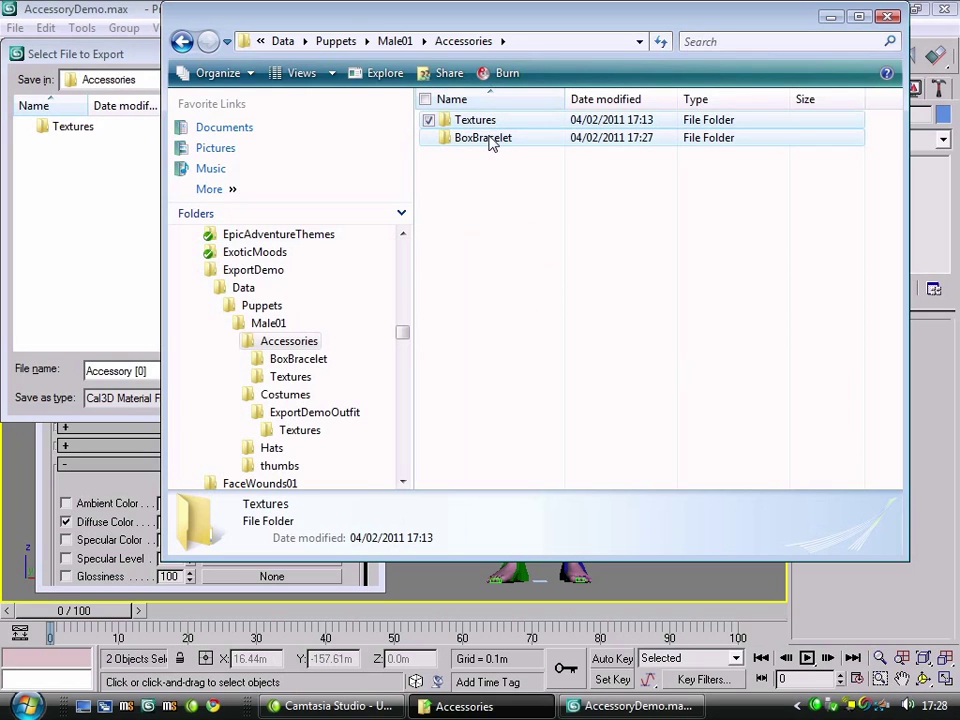
{"action": "left_click_drag", "start_coordinate": [490, 143], "coordinate": [497, 146]}
{"action": "double_click", "coordinate": [480, 123]}
{"action": "left_click", "coordinate": [457, 121]}
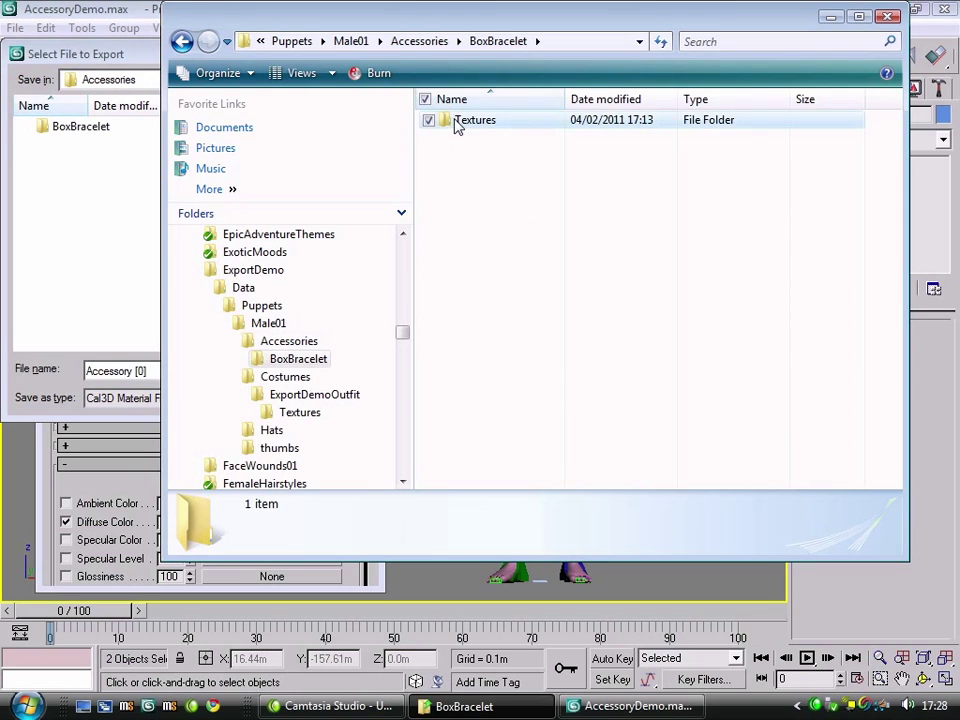
{"action": "double_click", "coordinate": [457, 121]}
{"action": "left_click", "coordinate": [493, 126]}
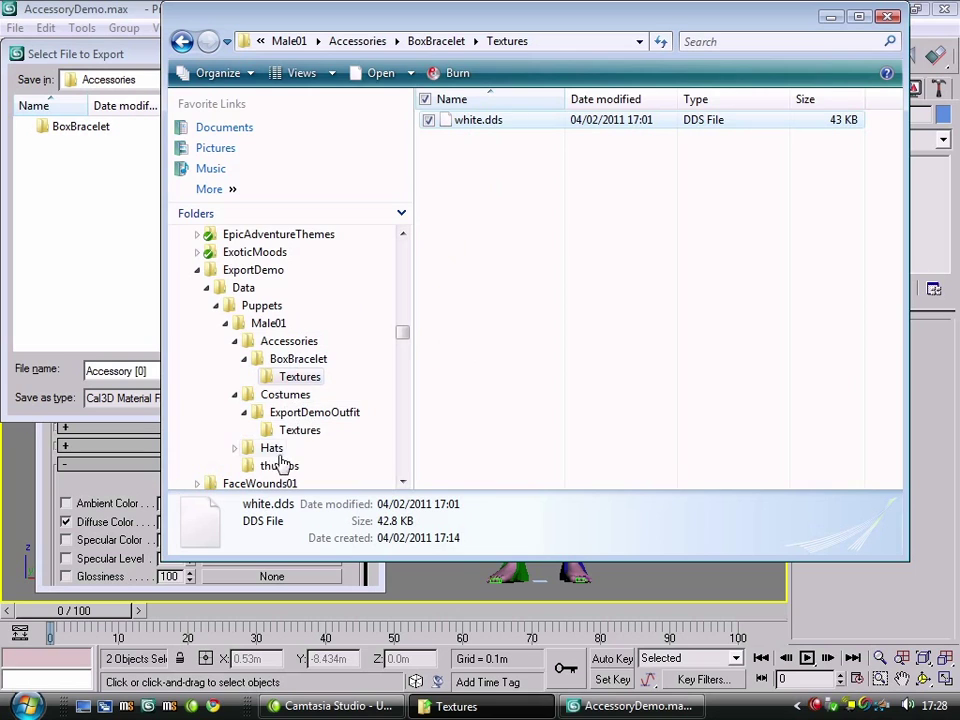
Create a BoxHat folder in Hats and delete the Textures folder there.
{"action": "left_click", "coordinate": [266, 448]}
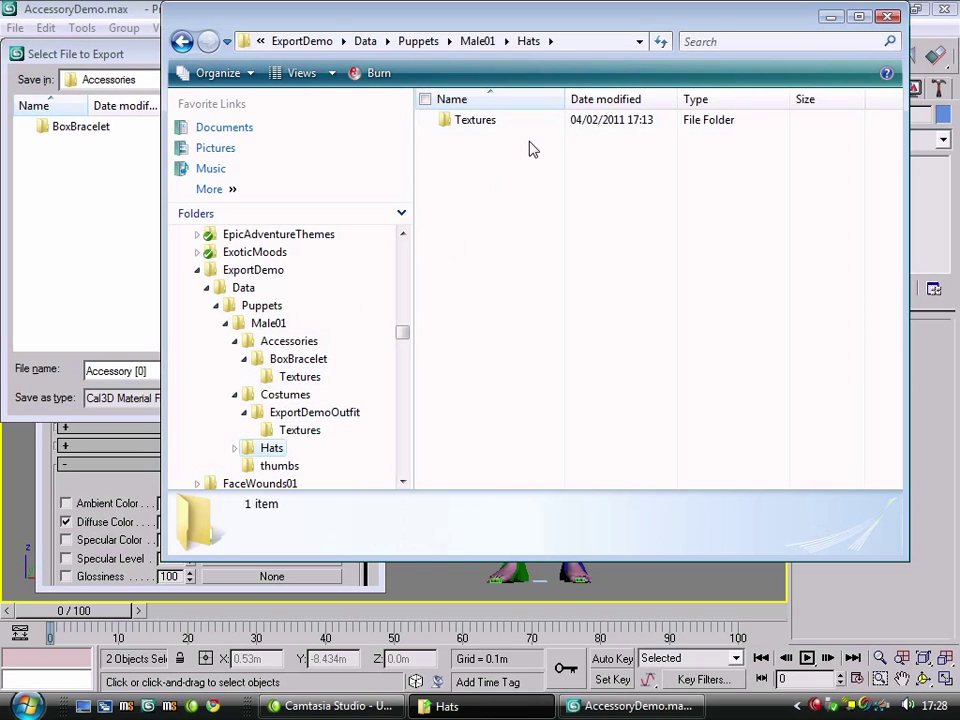
{"action": "right_click", "coordinate": [498, 222]}
{"action": "mouse_move", "coordinate": [377, 490]}
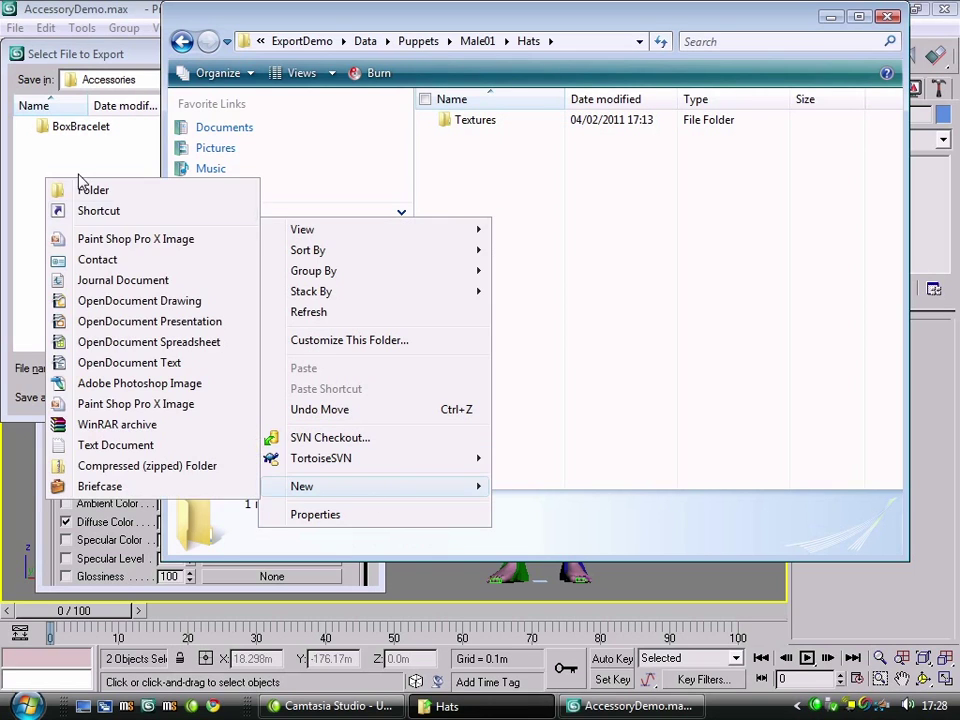
{"action": "left_click", "coordinate": [93, 189]}
{"action": "type", "text": "Box"}
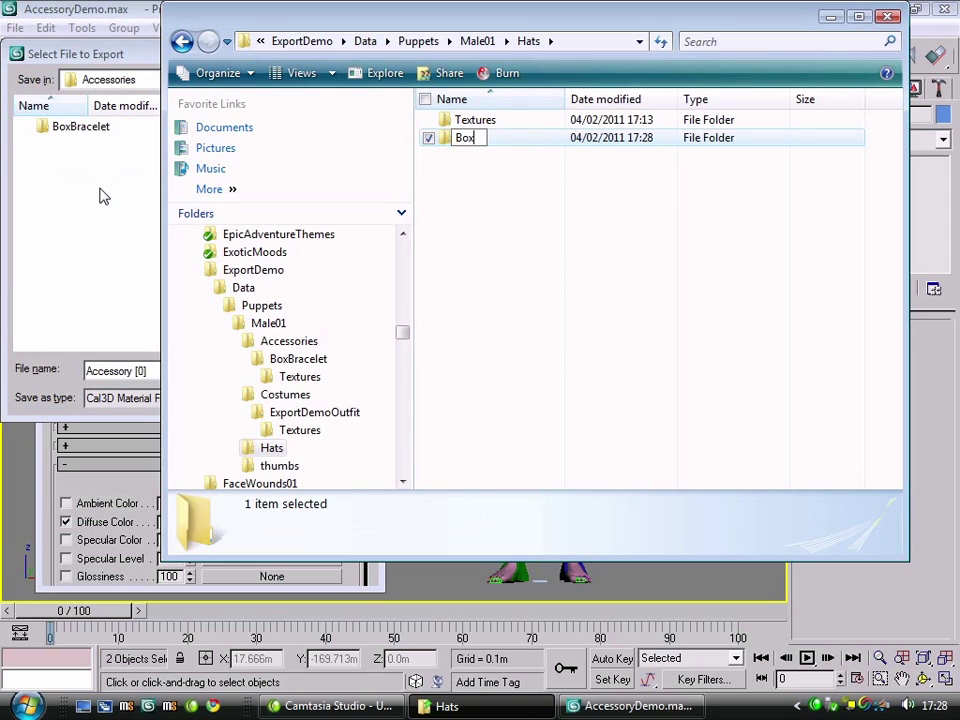
{"action": "type", "text": "Hat"}
{"action": "key", "text": "Return"}
{"action": "left_click", "coordinate": [479, 125]}
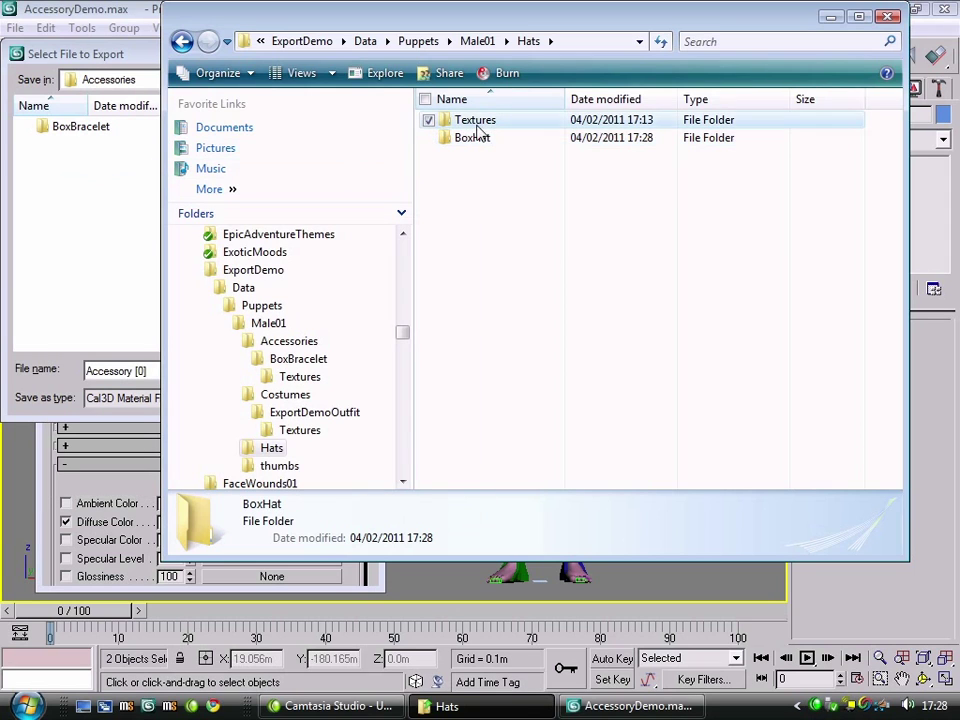
{"action": "key", "text": "Delete"}
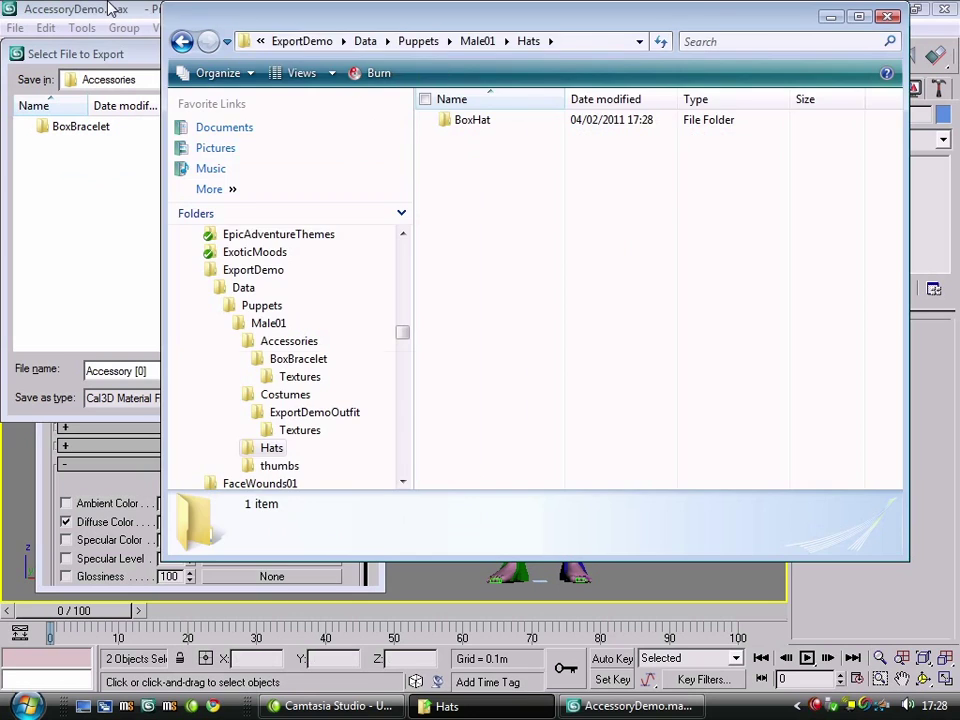
Save the Cal3D material export into Accessories\BoxBracelet.
{"action": "left_click", "coordinate": [113, 9]}
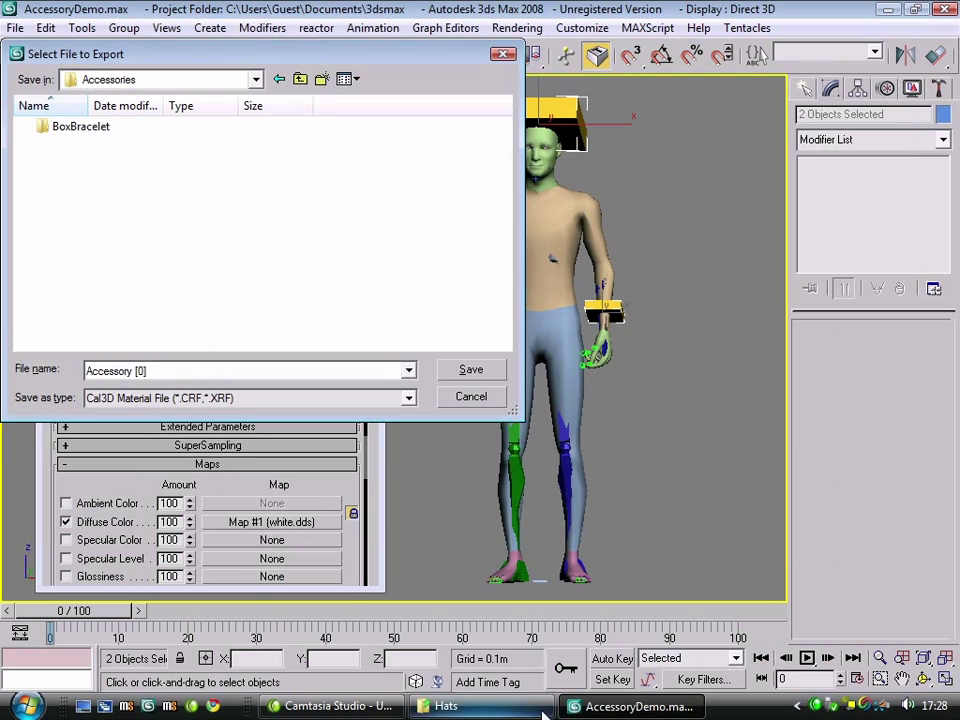
{"action": "left_click", "coordinate": [299, 79]}
{"action": "double_click", "coordinate": [84, 128]}
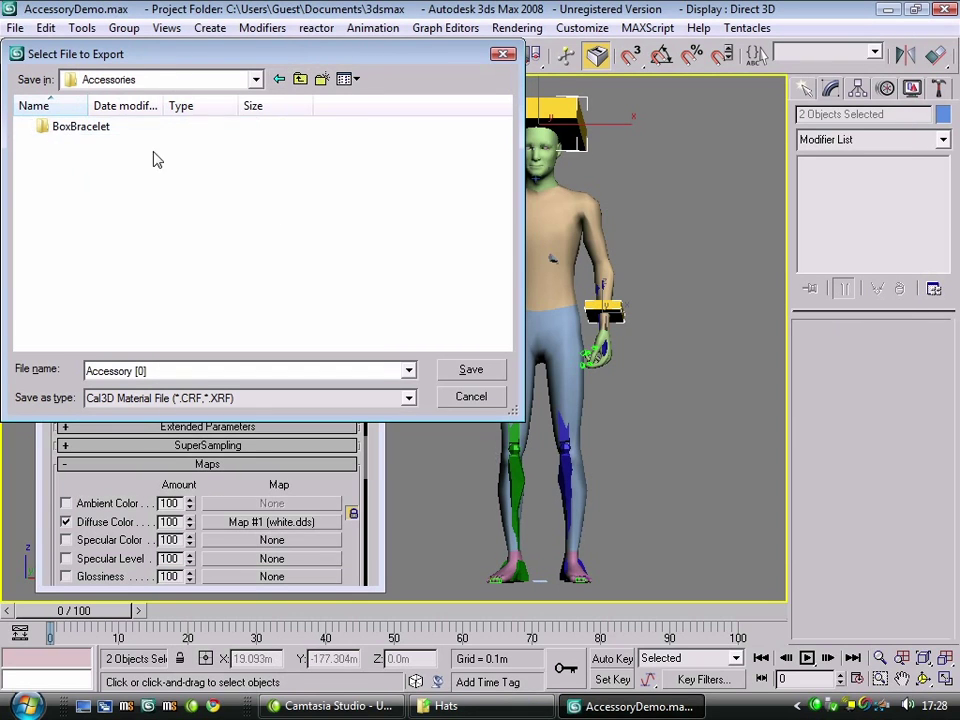
{"action": "double_click", "coordinate": [84, 128]}
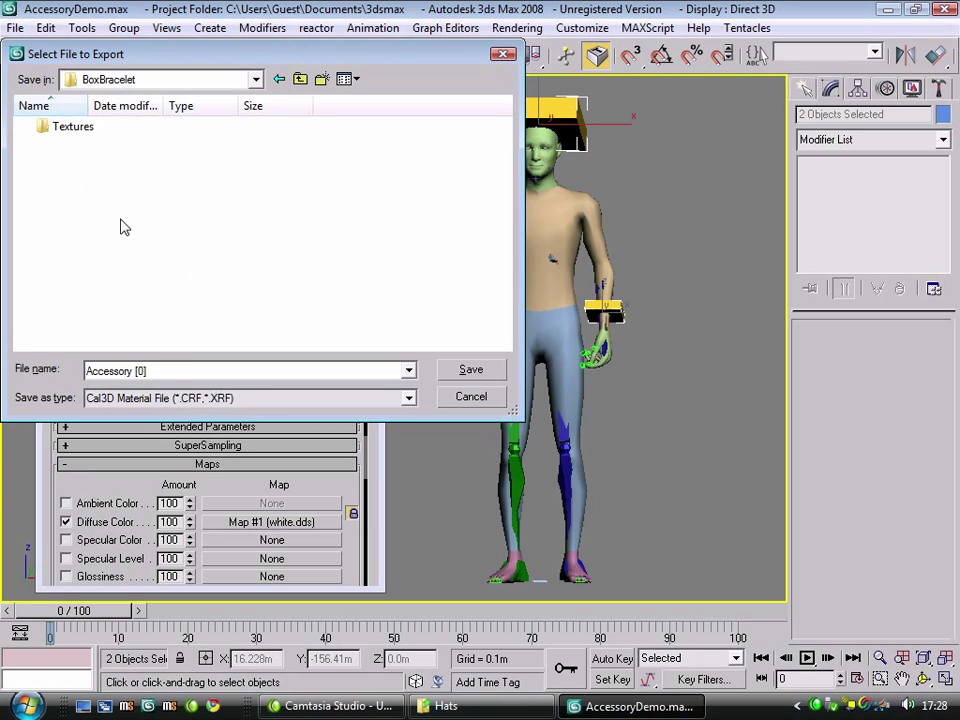
{"action": "left_click", "coordinate": [470, 370]}
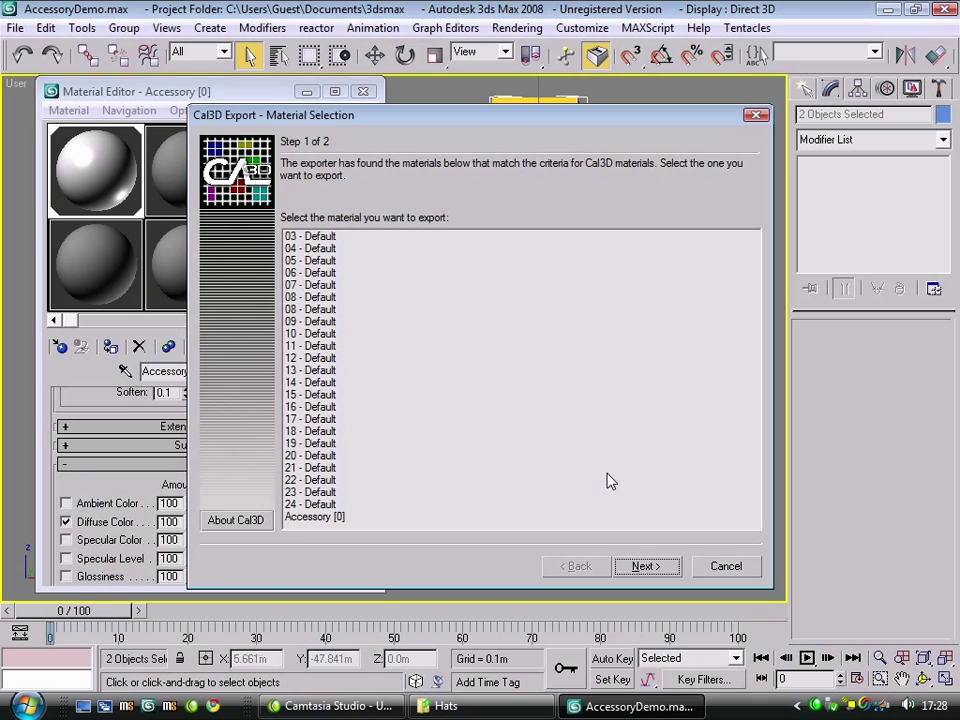
Export the Accessory [0] material through the wizard, then reselect its name in the Material Editor.
{"action": "left_click", "coordinate": [312, 518]}
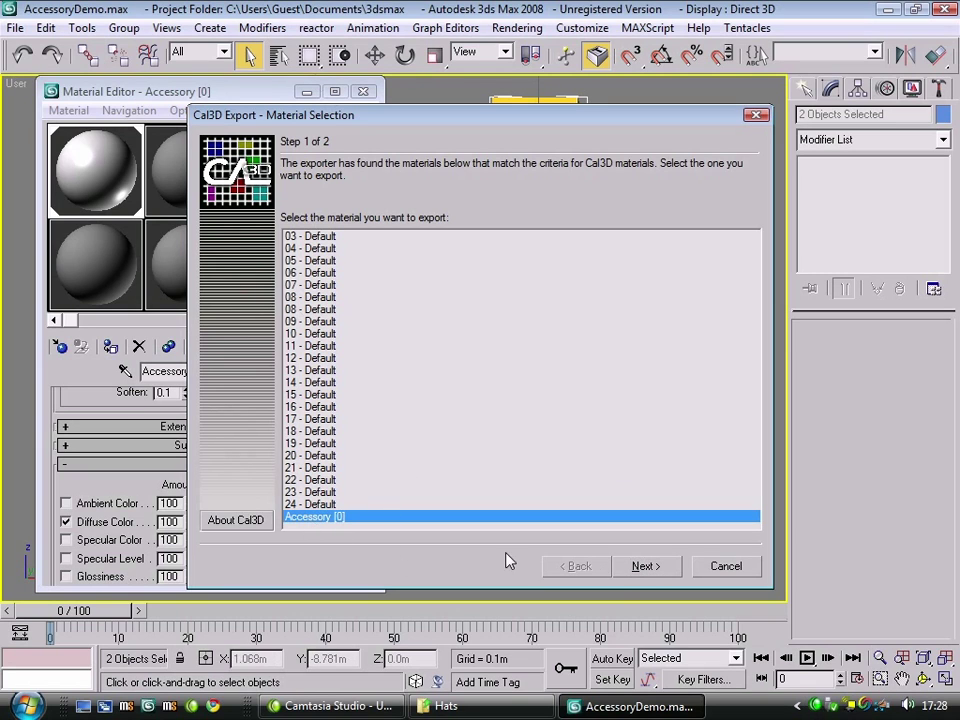
{"action": "left_click", "coordinate": [645, 567]}
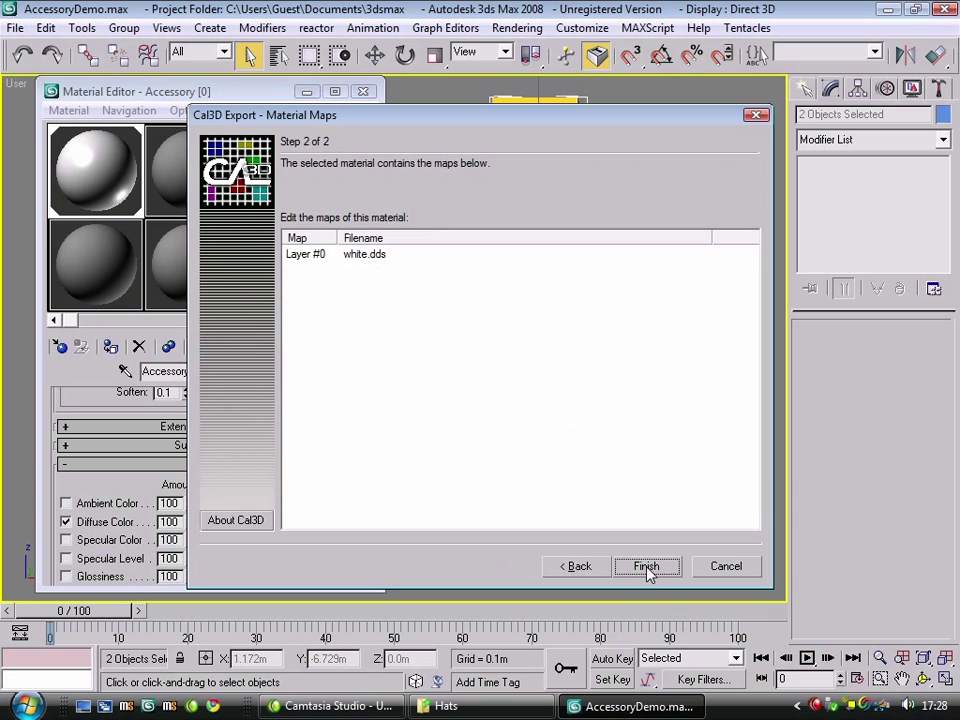
{"action": "left_click", "coordinate": [646, 567]}
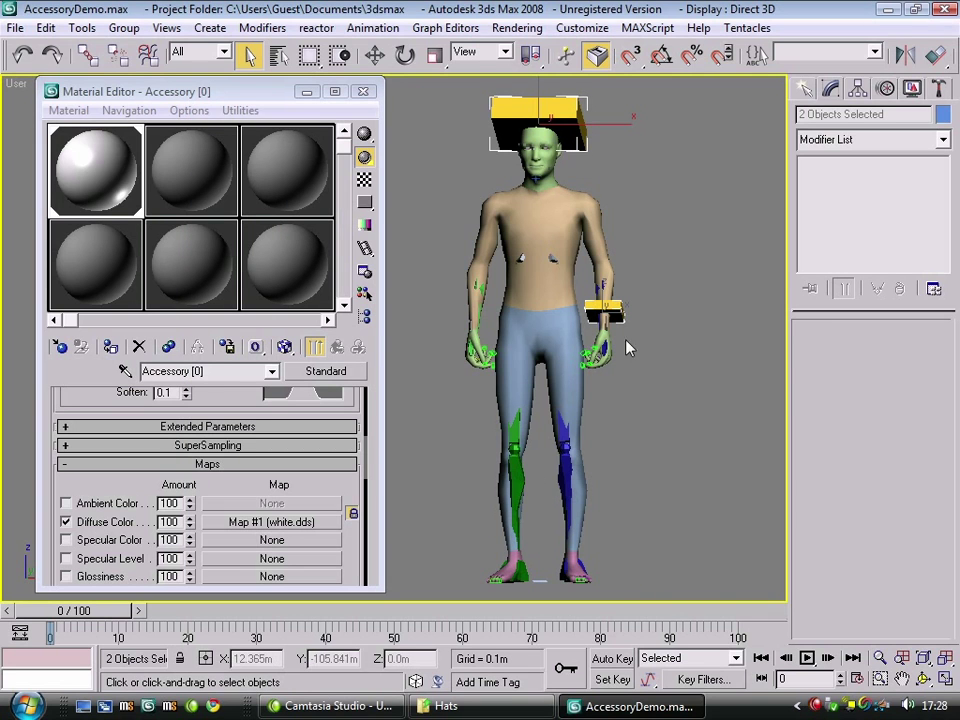
{"action": "middle_click_drag", "start_coordinate": [628, 347], "coordinate": [591, 377], "text": "alt"}
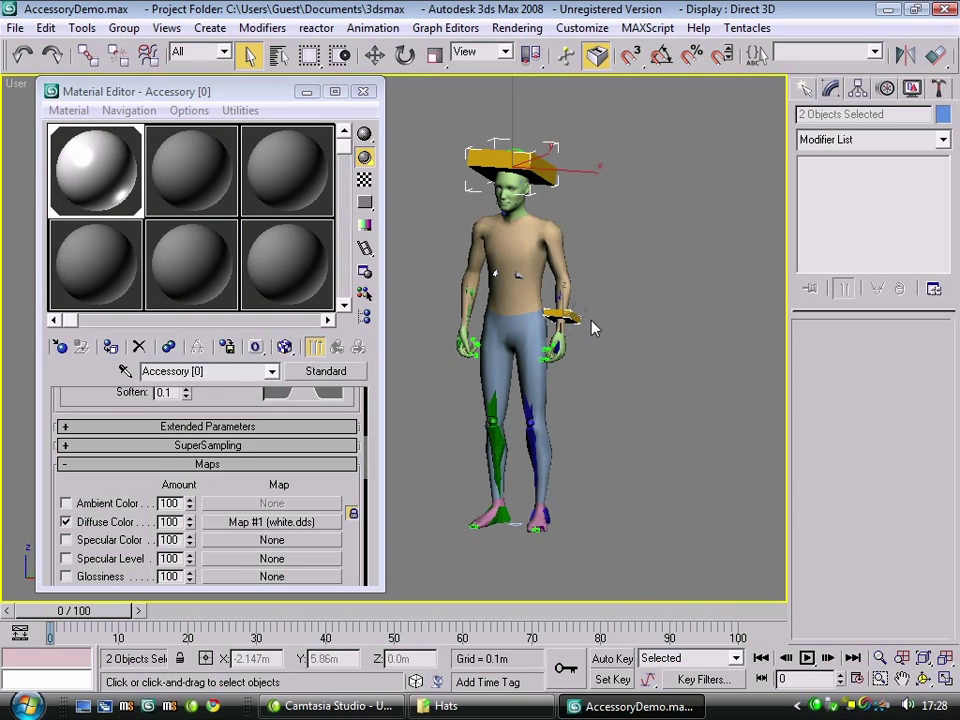
{"action": "left_click", "coordinate": [611, 336]}
{"action": "scroll", "coordinate": [611, 336], "scroll_direction": "up", "scroll_amount": 2}
{"action": "left_click", "coordinate": [172, 371]}
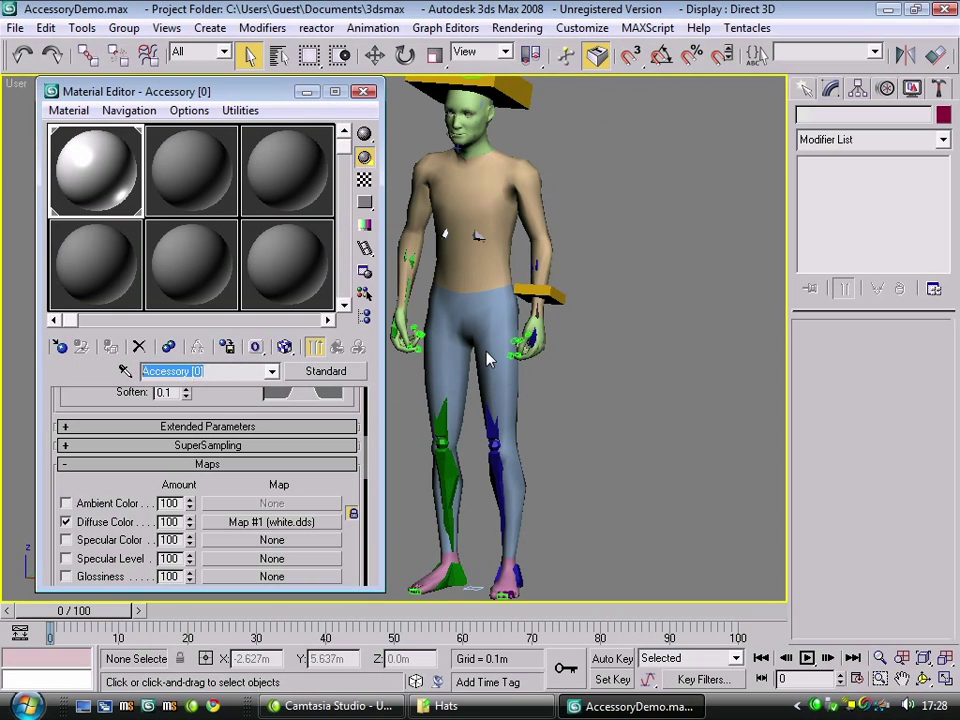
{"action": "left_click", "coordinate": [16, 27]}
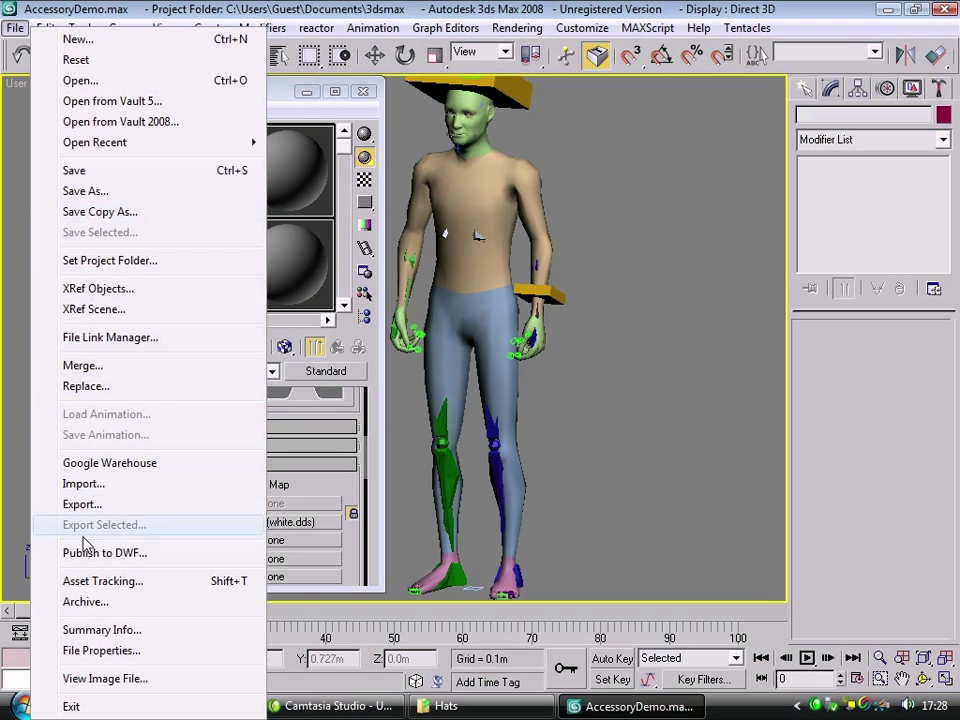
Export Accessory [0] as a Cal3D material file into the Hats\BoxHat folder.
{"action": "left_click", "coordinate": [84, 504]}
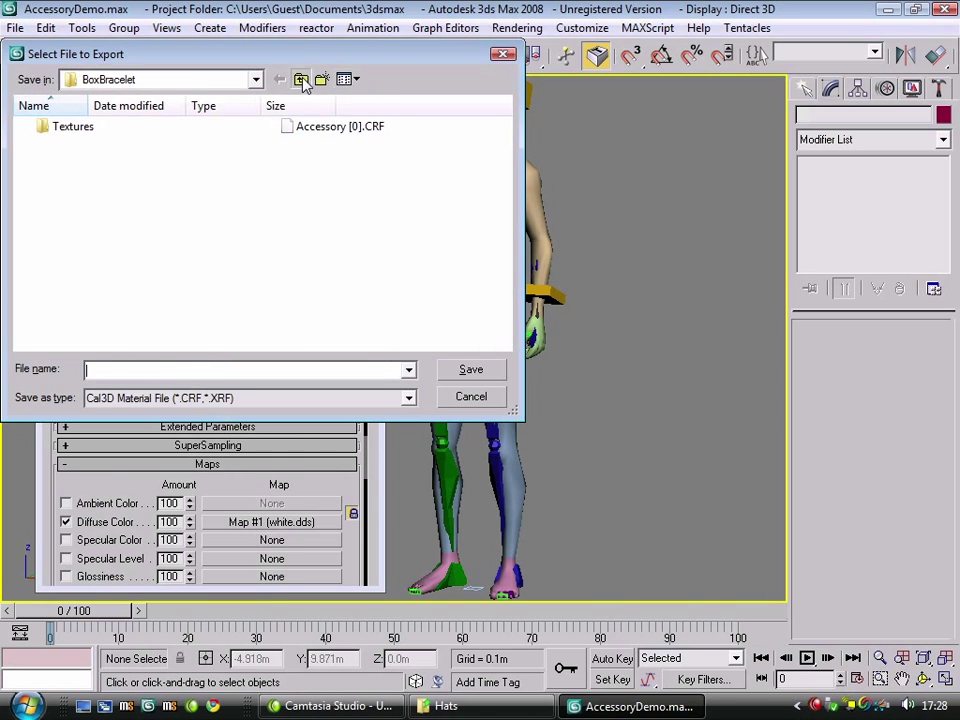
{"action": "left_click", "coordinate": [300, 79]}
{"action": "left_click", "coordinate": [300, 79]}
{"action": "left_click", "coordinate": [62, 146]}
{"action": "double_click", "coordinate": [62, 146]}
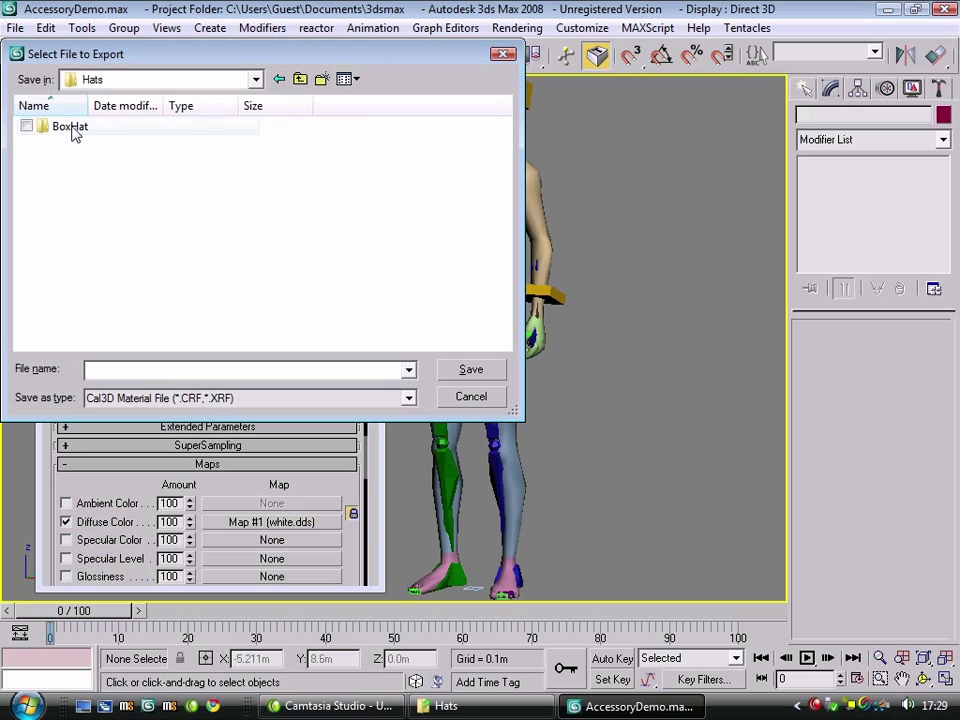
{"action": "double_click", "coordinate": [66, 126]}
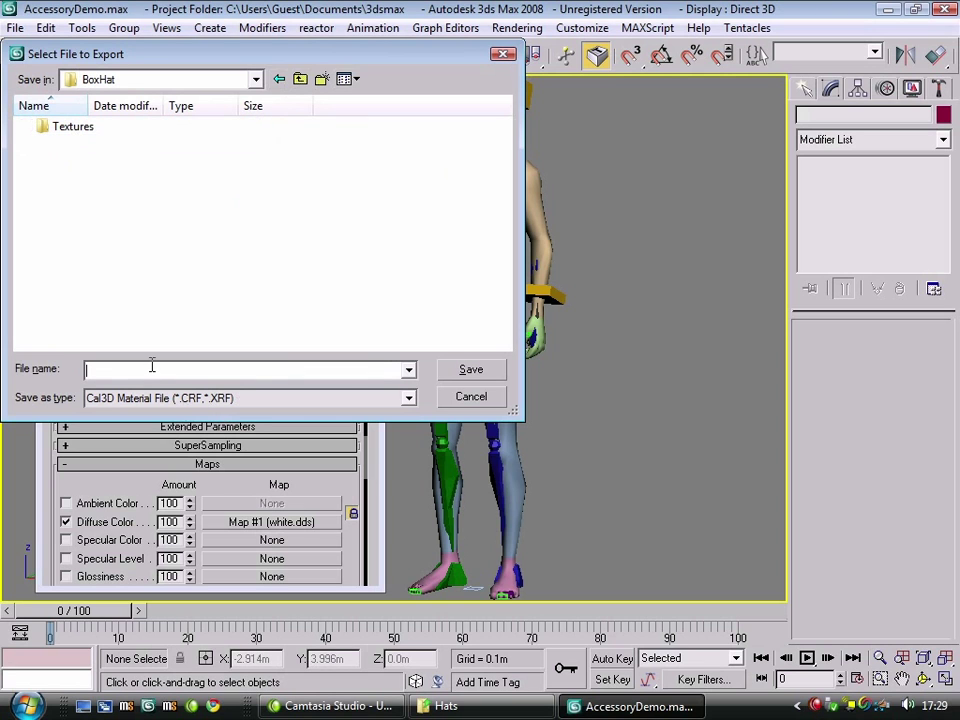
{"action": "type", "text": "Accessory [0]"}
{"action": "left_click", "coordinate": [469, 369]}
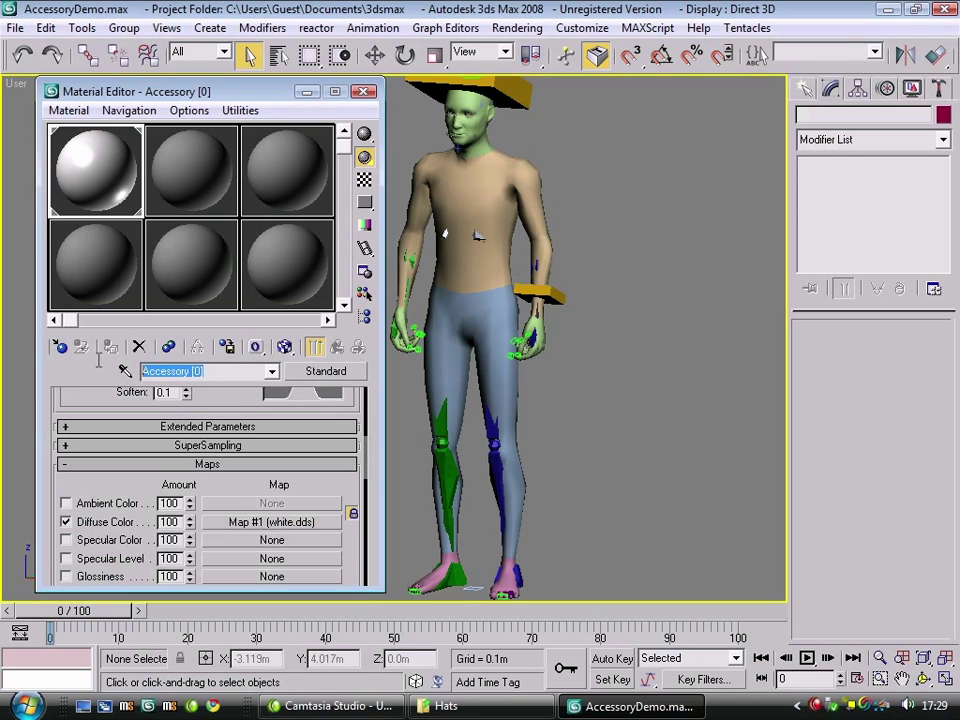
{"action": "left_click", "coordinate": [211, 369]}
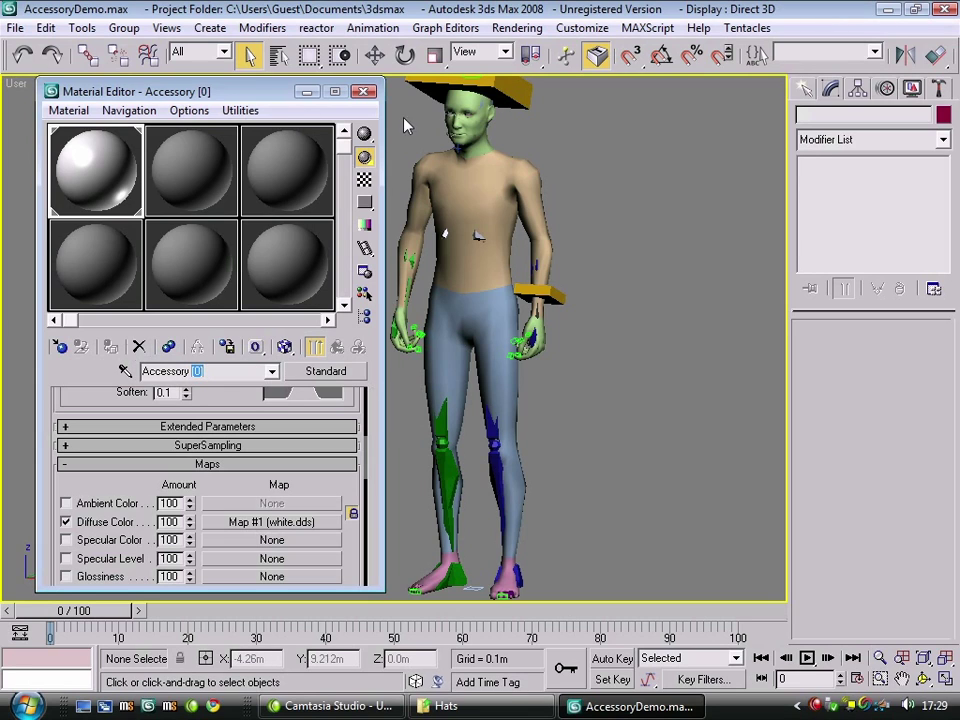
Select the box hat and export it as Cal3D Mesh File named BoxHat.
{"action": "left_click", "coordinate": [366, 92]}
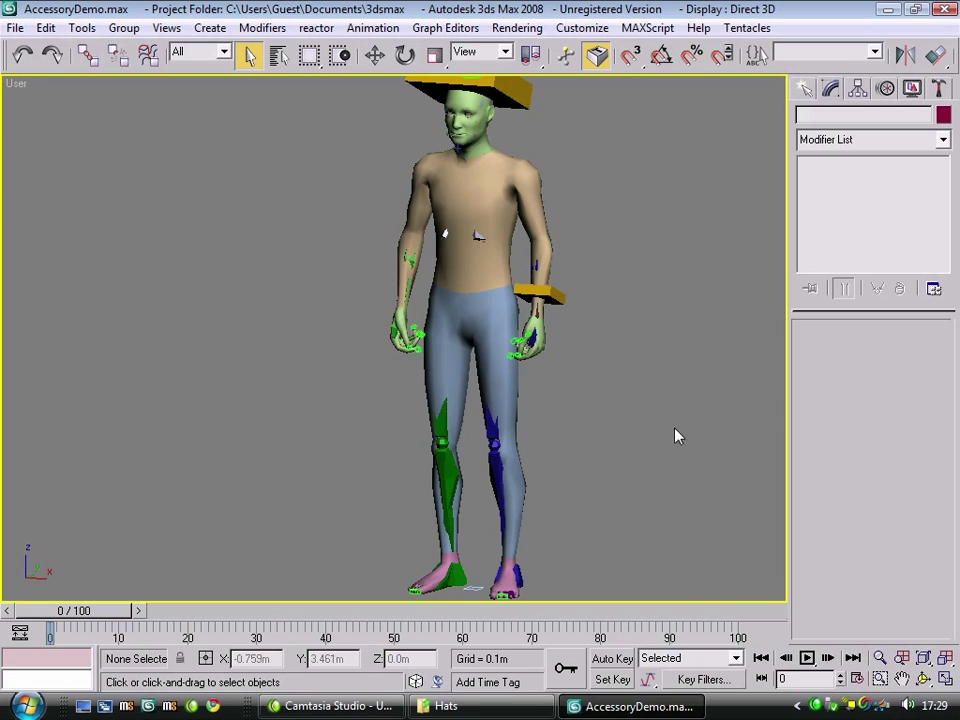
{"action": "scroll", "coordinate": [610, 407], "scroll_direction": "down", "scroll_amount": 5}
{"action": "left_click", "coordinate": [447, 207]}
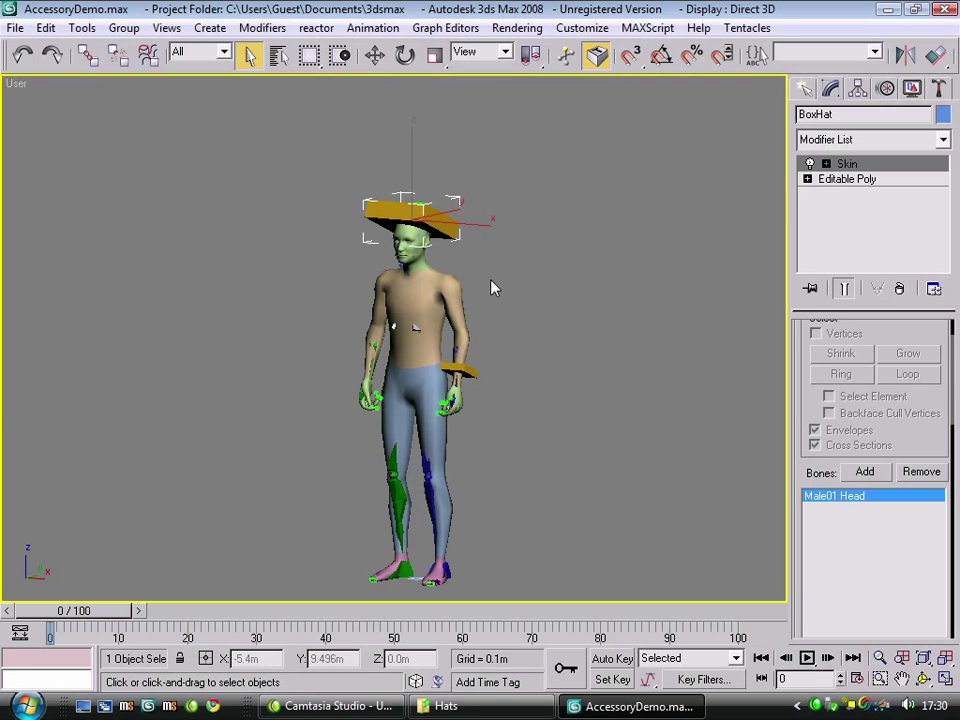
{"action": "left_click", "coordinate": [223, 398]}
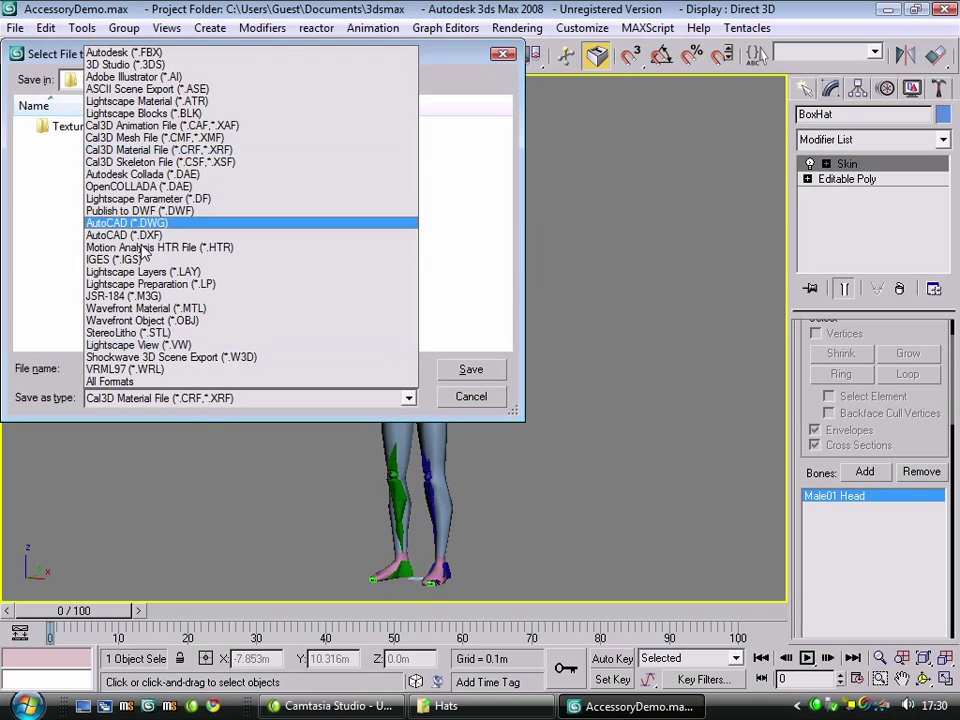
{"action": "left_click", "coordinate": [118, 139]}
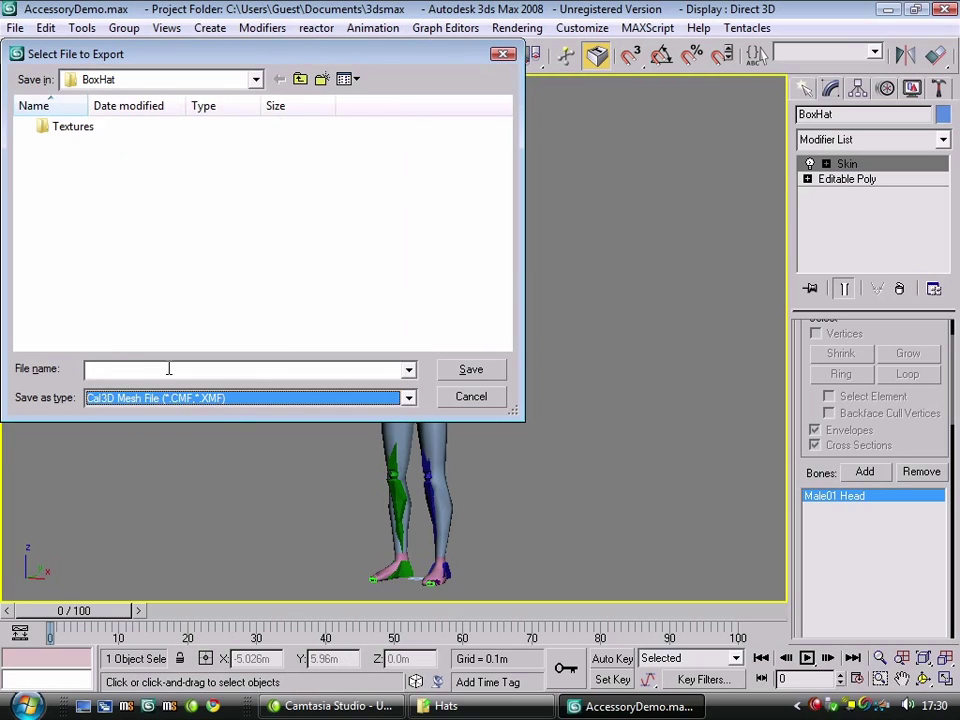
{"action": "left_click", "coordinate": [129, 370]}
{"action": "type", "text": "BoxHat"}
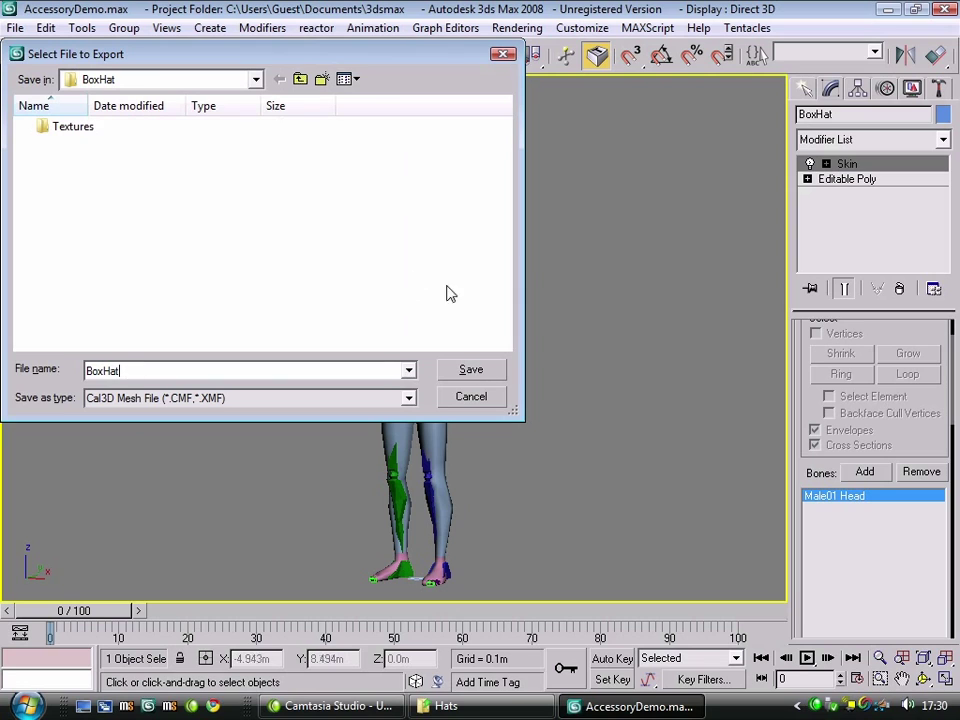
{"action": "left_click", "coordinate": [470, 372]}
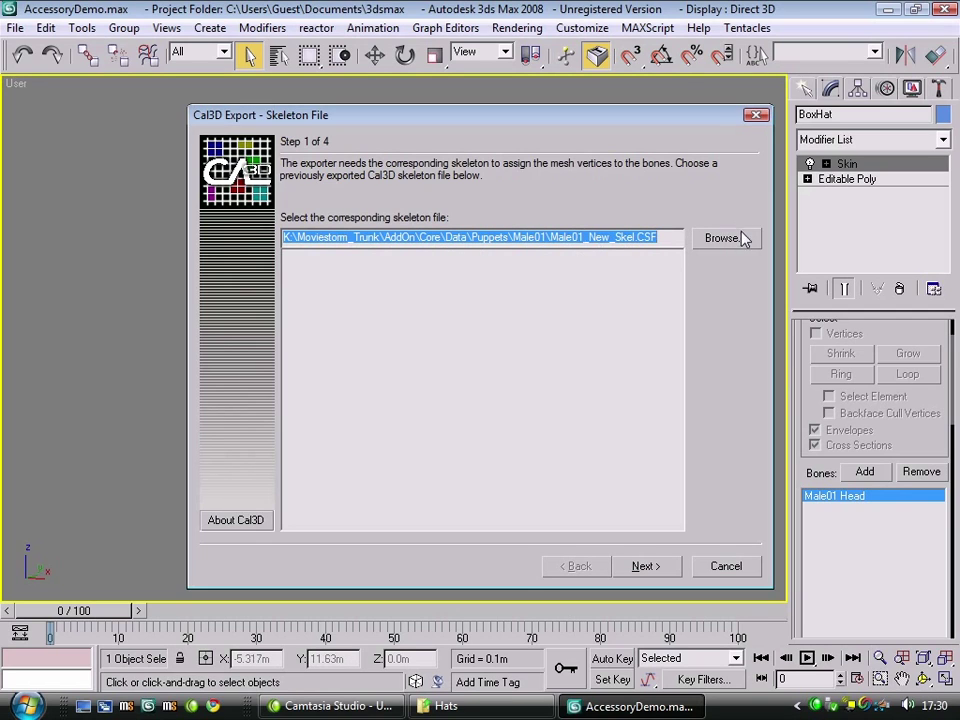
Finish the mesh wizard with the Male01 skeleton, 1 bone per vertex, and no LOD.
{"action": "left_click", "coordinate": [668, 567]}
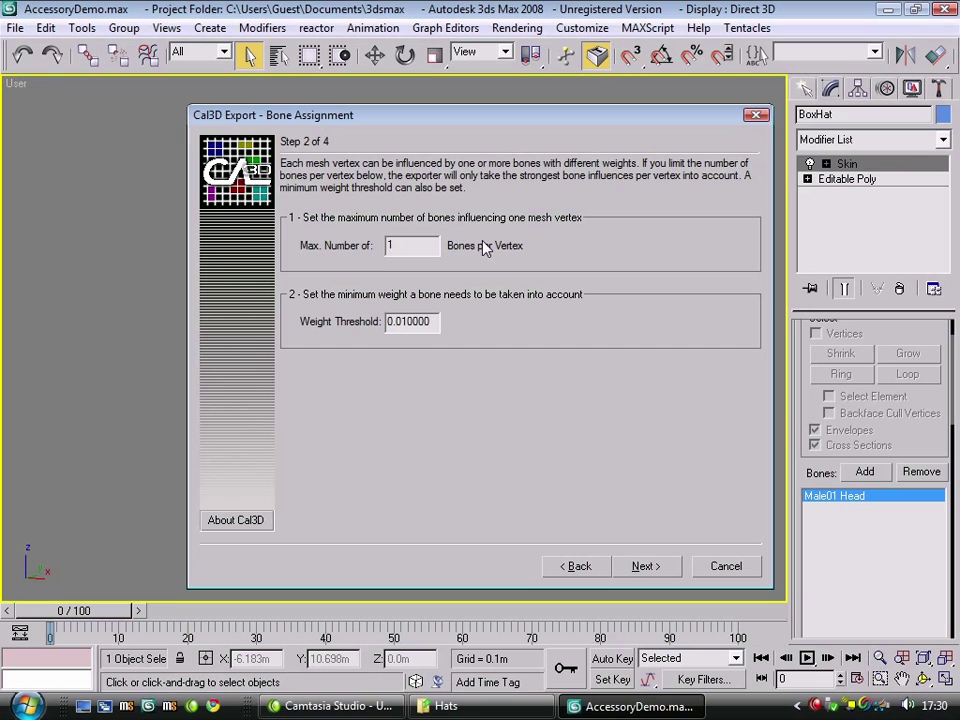
{"action": "left_click", "coordinate": [662, 568]}
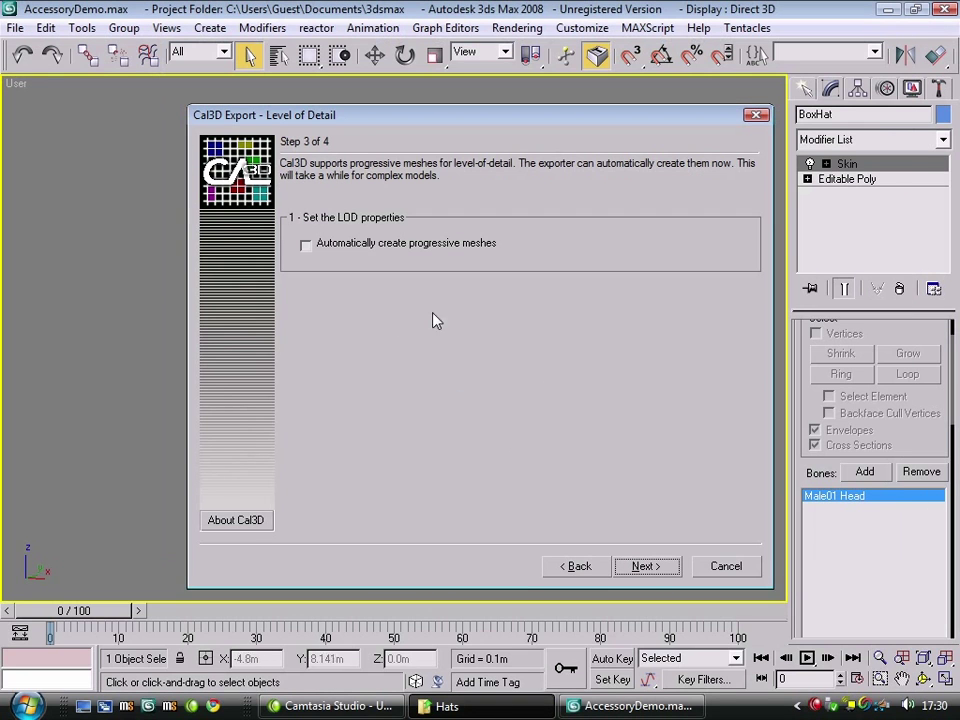
{"action": "left_click", "coordinate": [645, 567]}
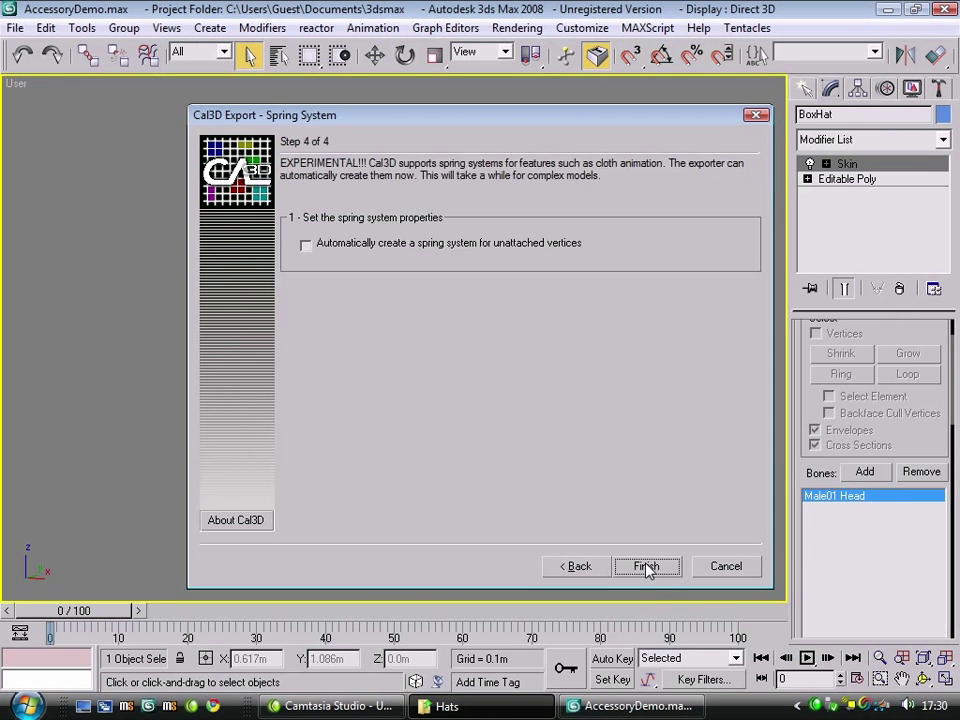
{"action": "left_click", "coordinate": [646, 567]}
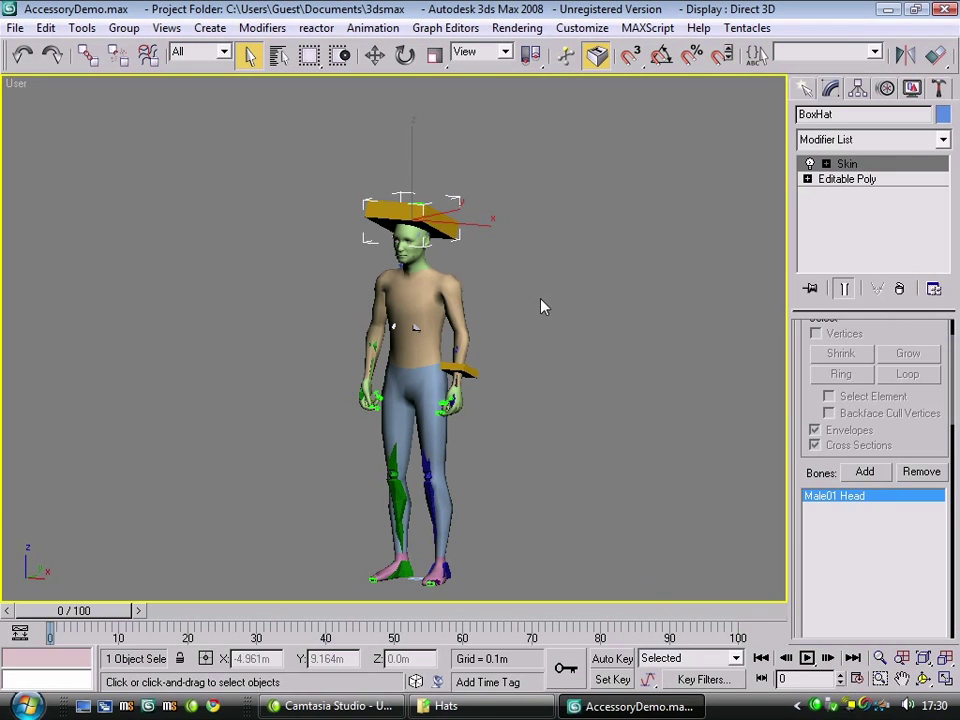
Export the bracelet as Cal3D mesh BoxBracelet into Male01\Accessories\BoxBracelet.
{"action": "left_click", "coordinate": [472, 371]}
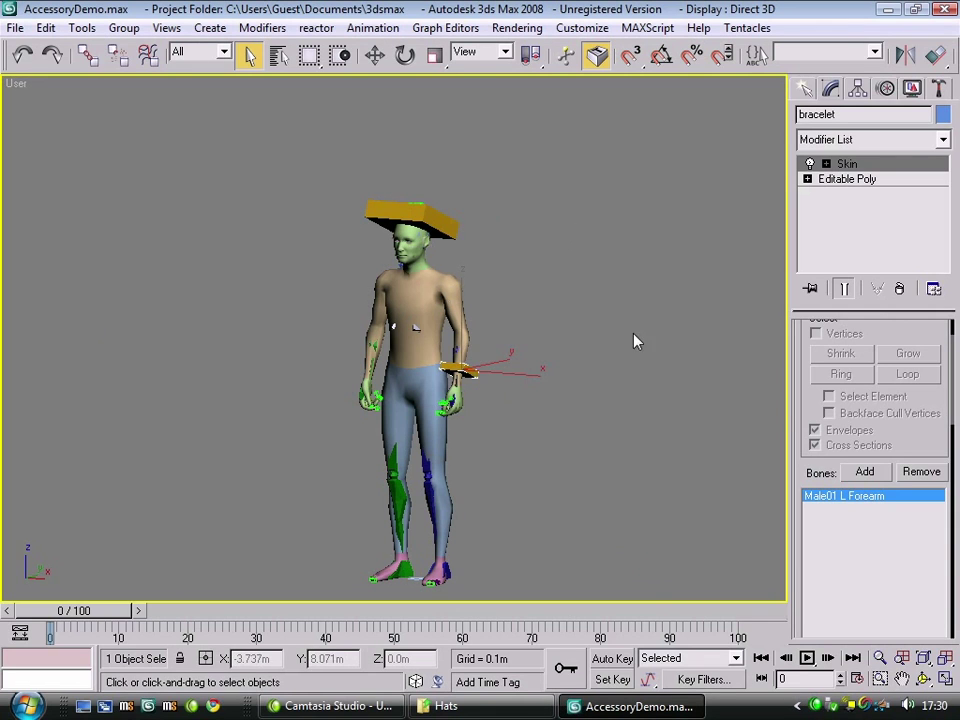
{"action": "key", "text": "alt+f"}
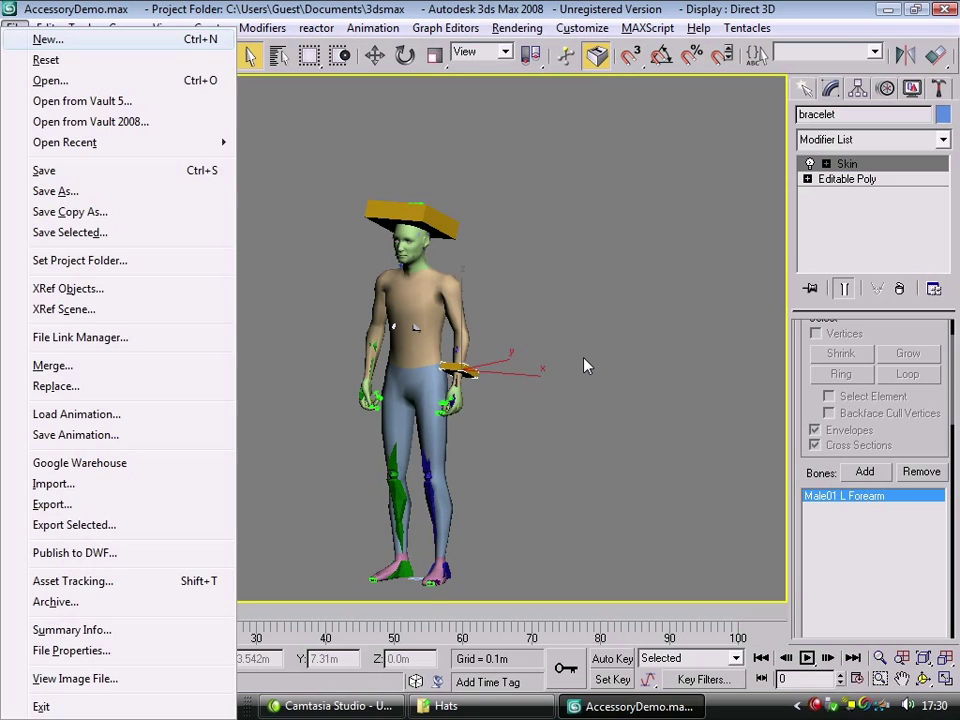
{"action": "left_click", "coordinate": [80, 506]}
{"action": "left_click", "coordinate": [302, 80]}
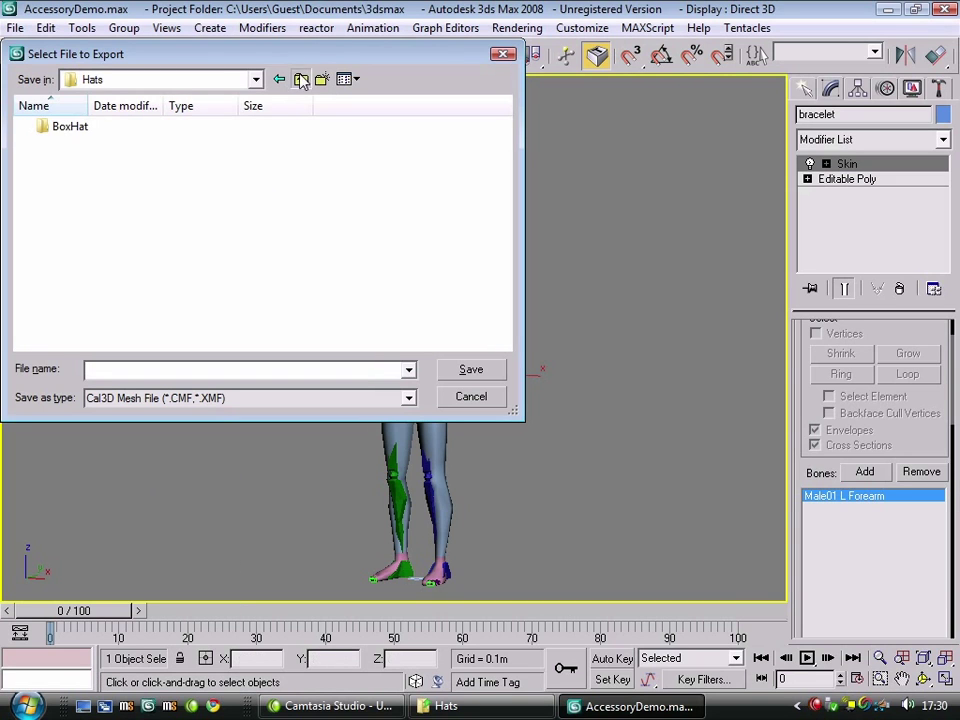
{"action": "left_click", "coordinate": [302, 80]}
{"action": "double_click", "coordinate": [83, 127]}
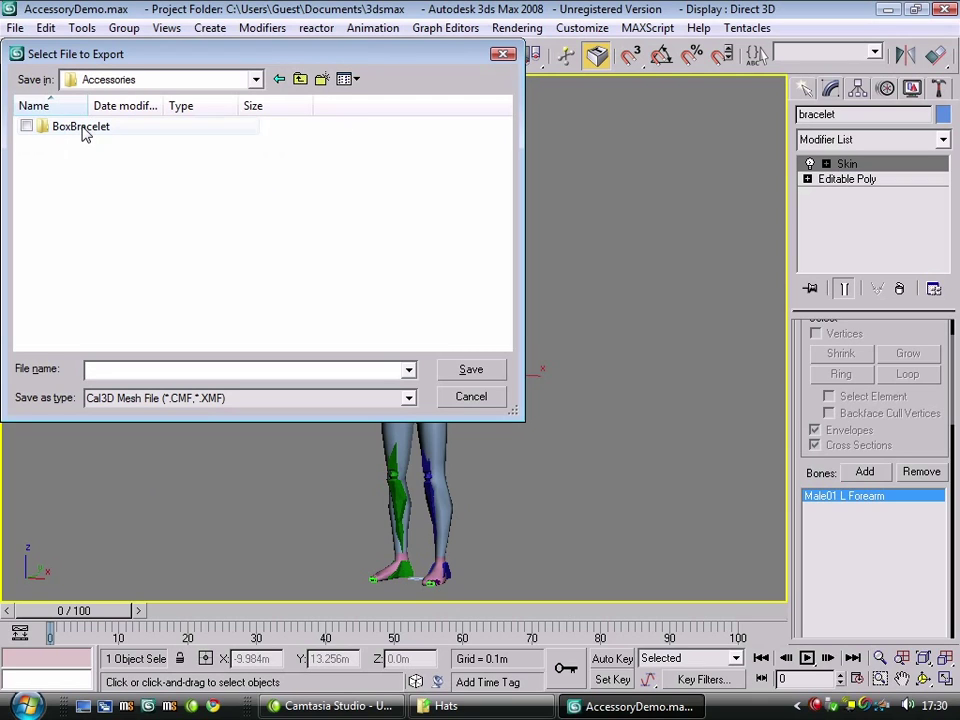
{"action": "double_click", "coordinate": [83, 127]}
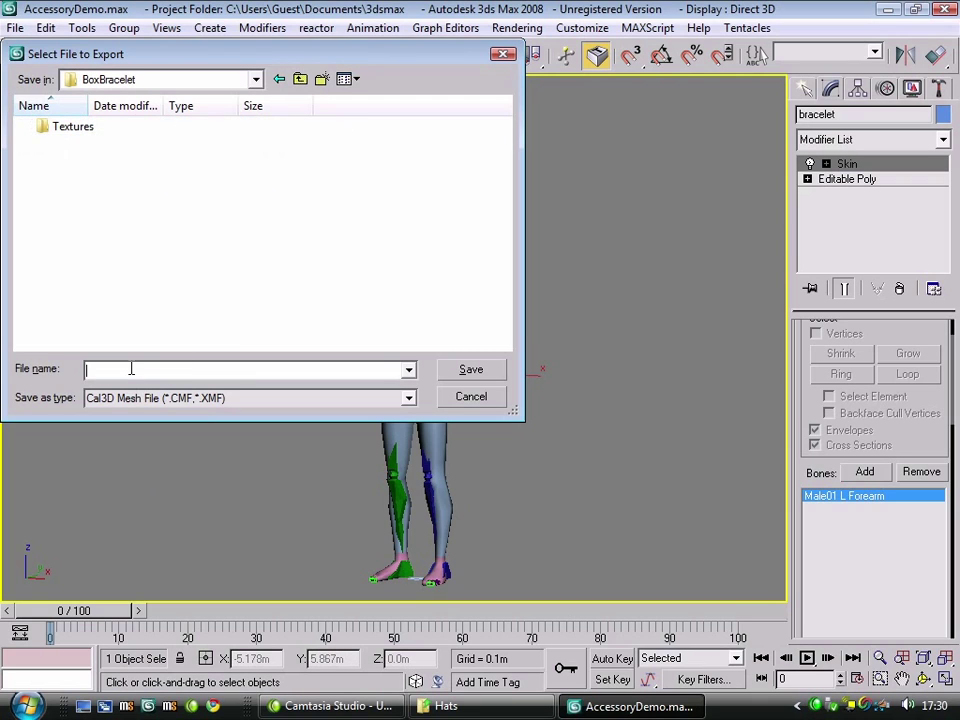
{"action": "type", "text": "BoxBracelet"}
{"action": "key", "text": "Return"}
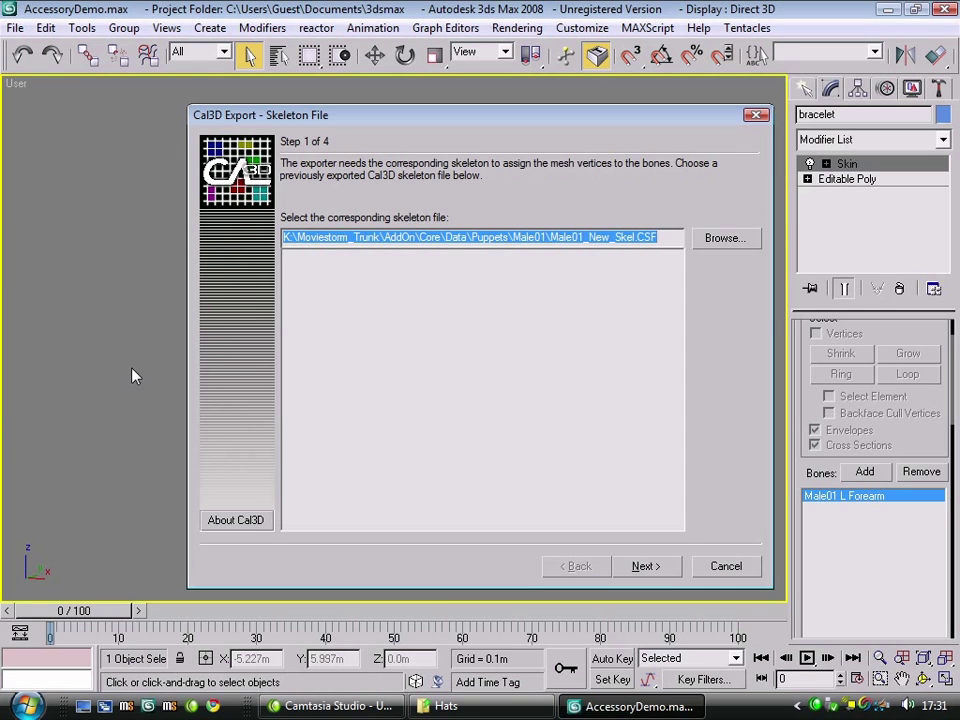
Complete the wizard with the Male01 skeleton, max 1 bone per vertex, and no LOD.
{"action": "left_click", "coordinate": [664, 567]}
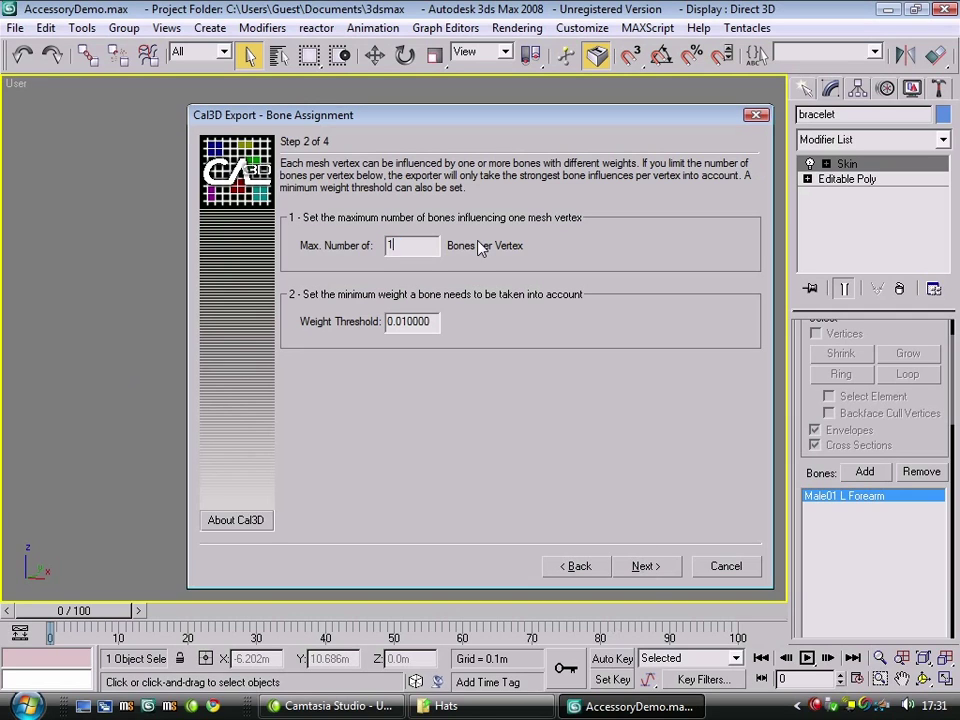
{"action": "type", "text": "1"}
{"action": "left_click", "coordinate": [645, 566]}
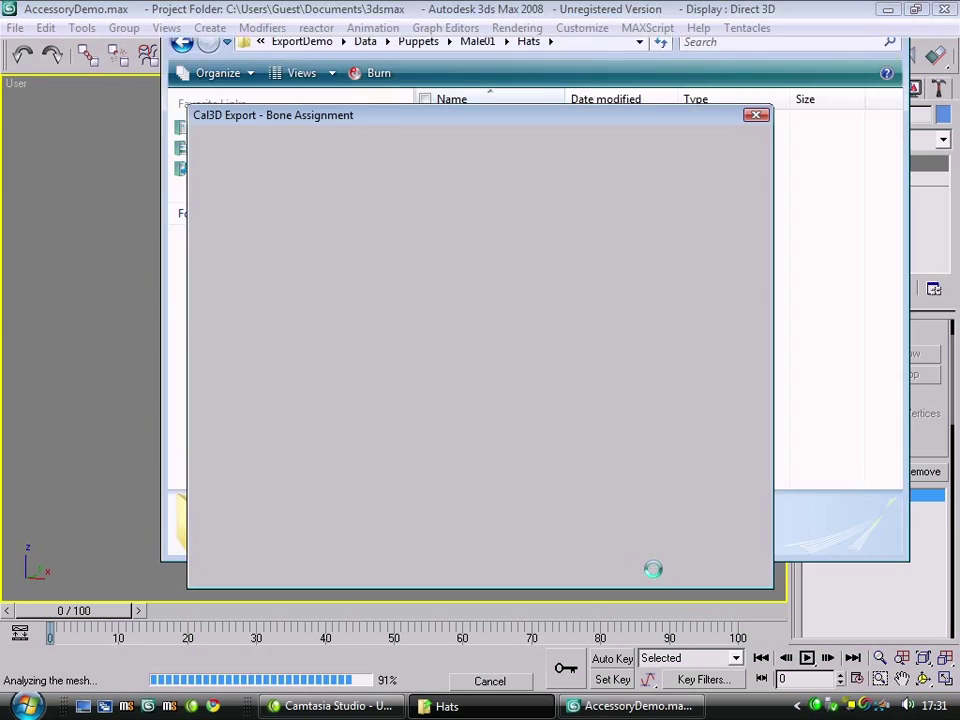
{"action": "left_click", "coordinate": [645, 567]}
{"action": "left_click", "coordinate": [668, 570]}
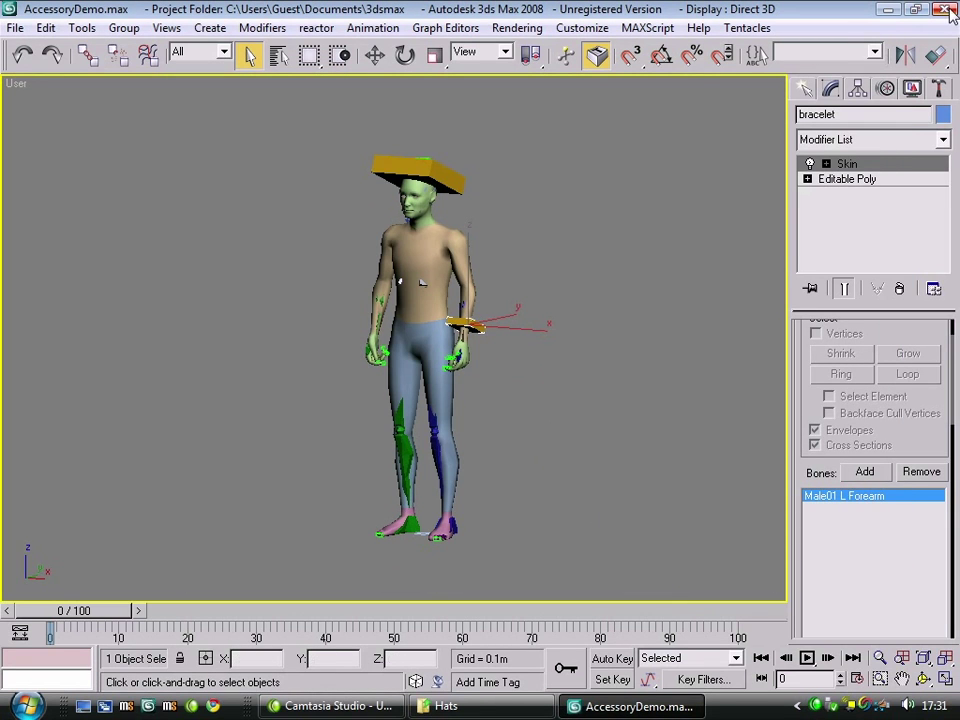
Launch Moviestorm and expand Puppets > Male01 > Body Parts in the Master Browser.
{"action": "left_click", "coordinate": [168, 706]}
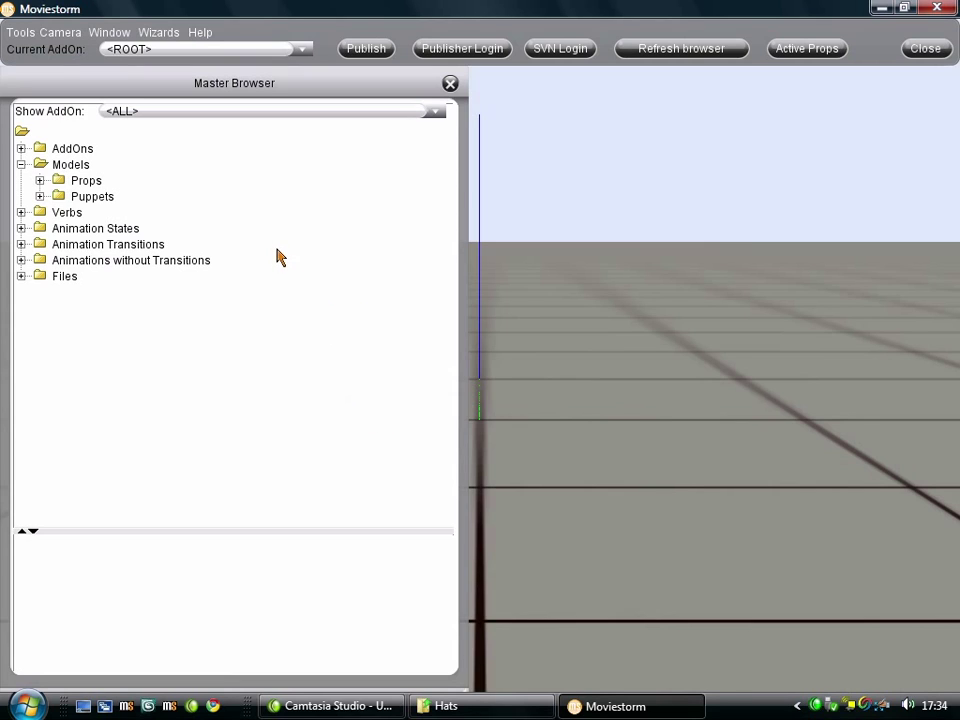
{"action": "left_click", "coordinate": [40, 196]}
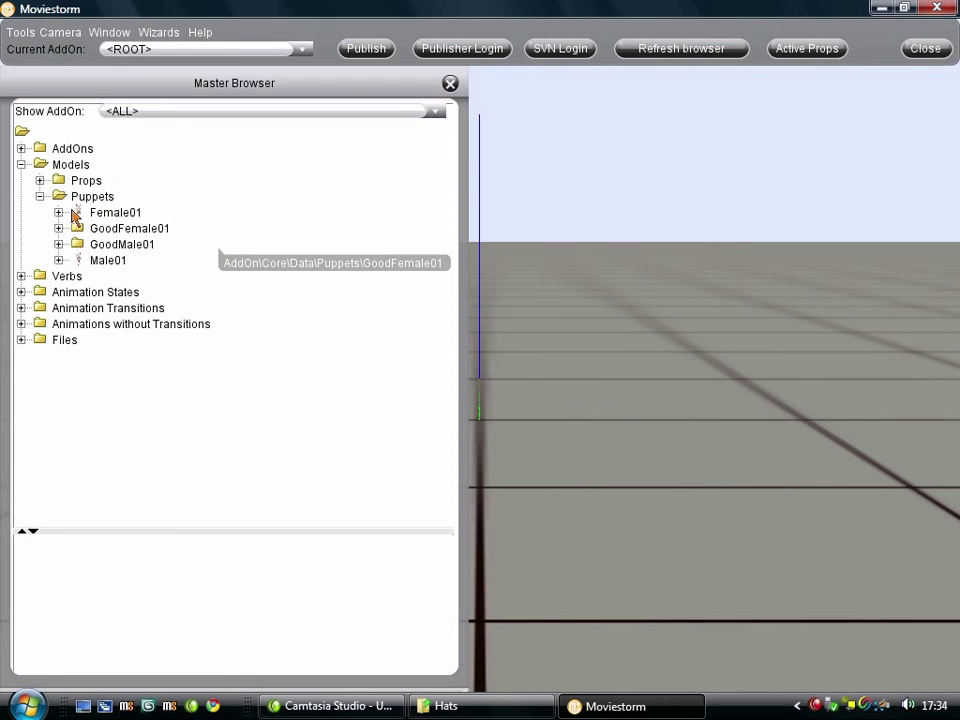
{"action": "left_click", "coordinate": [58, 260]}
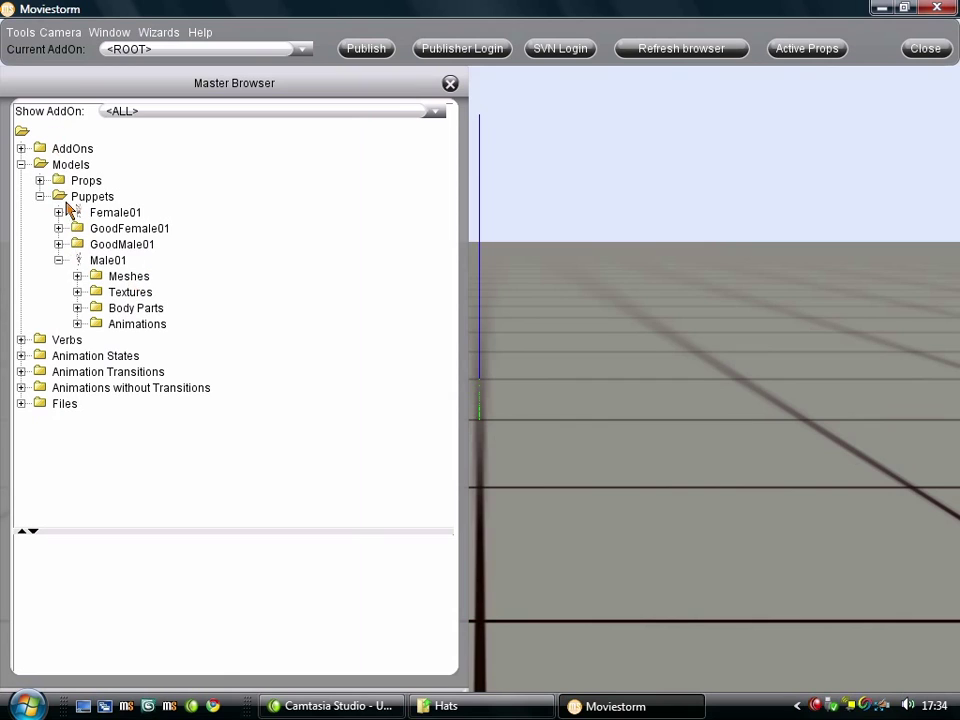
{"action": "left_click", "coordinate": [100, 308]}
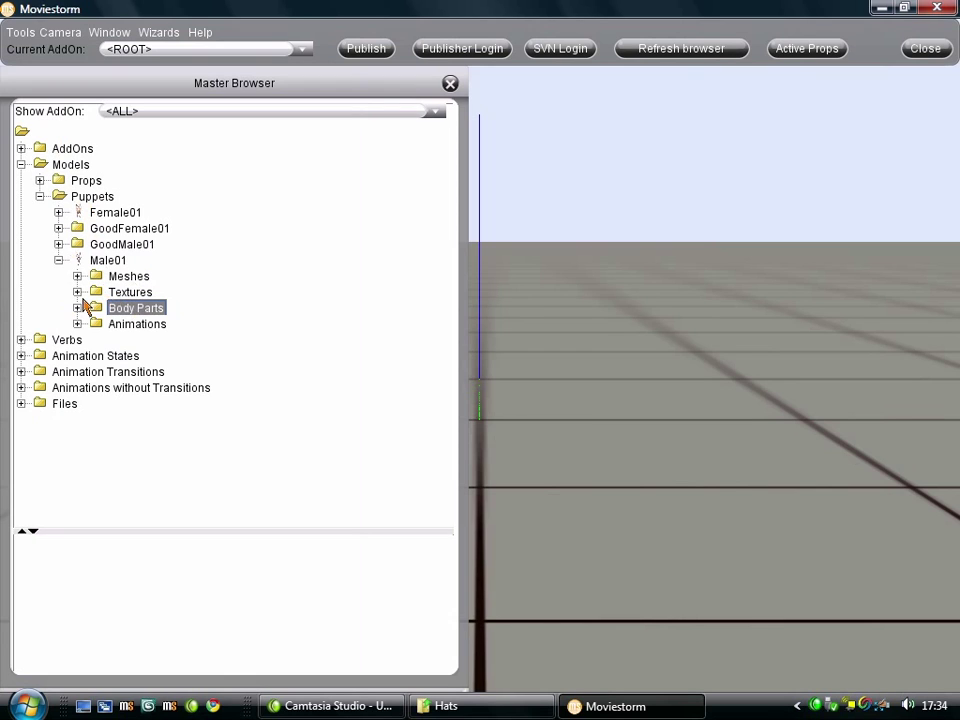
{"action": "left_click", "coordinate": [78, 308]}
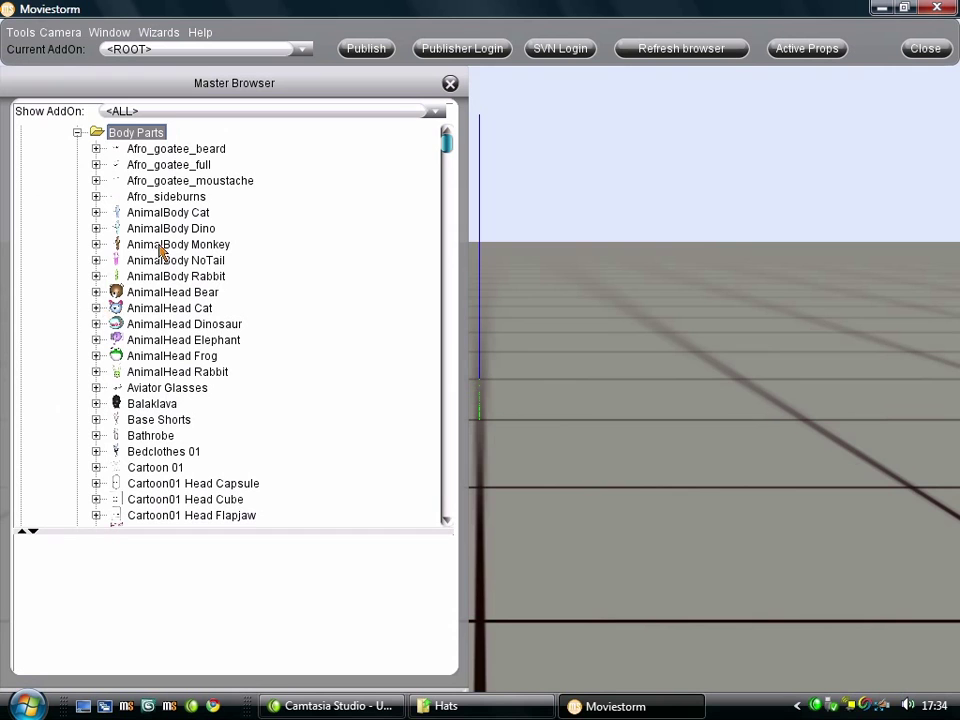
Create a new body part in the Body Parts folder named BoxBracelet.
{"action": "right_click", "coordinate": [124, 136]}
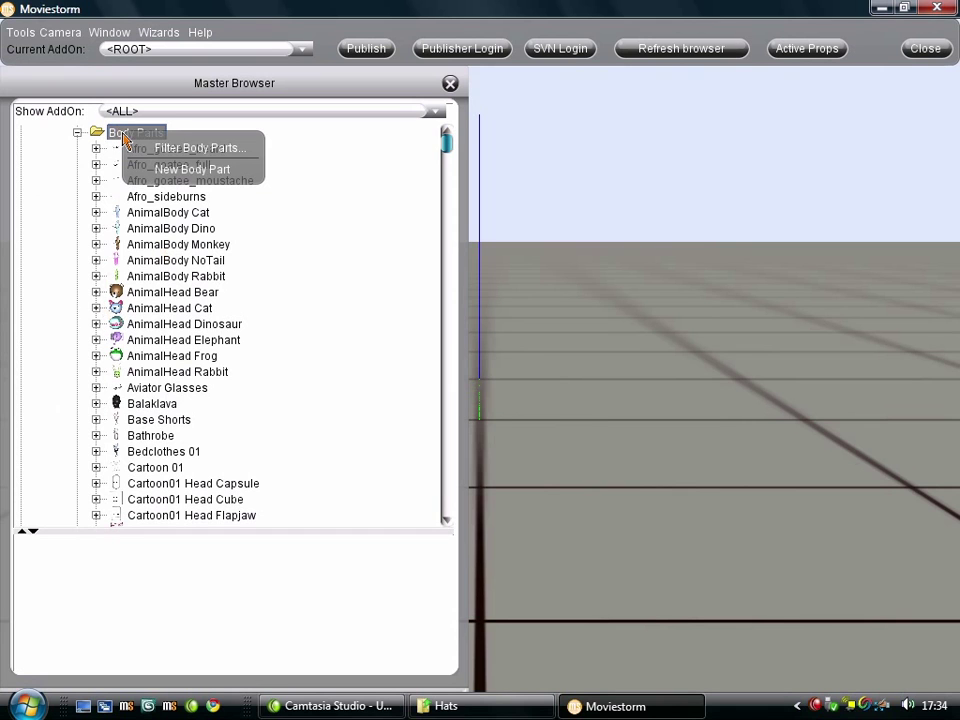
{"action": "left_click", "coordinate": [184, 174]}
{"action": "type", "text": "Bo"}
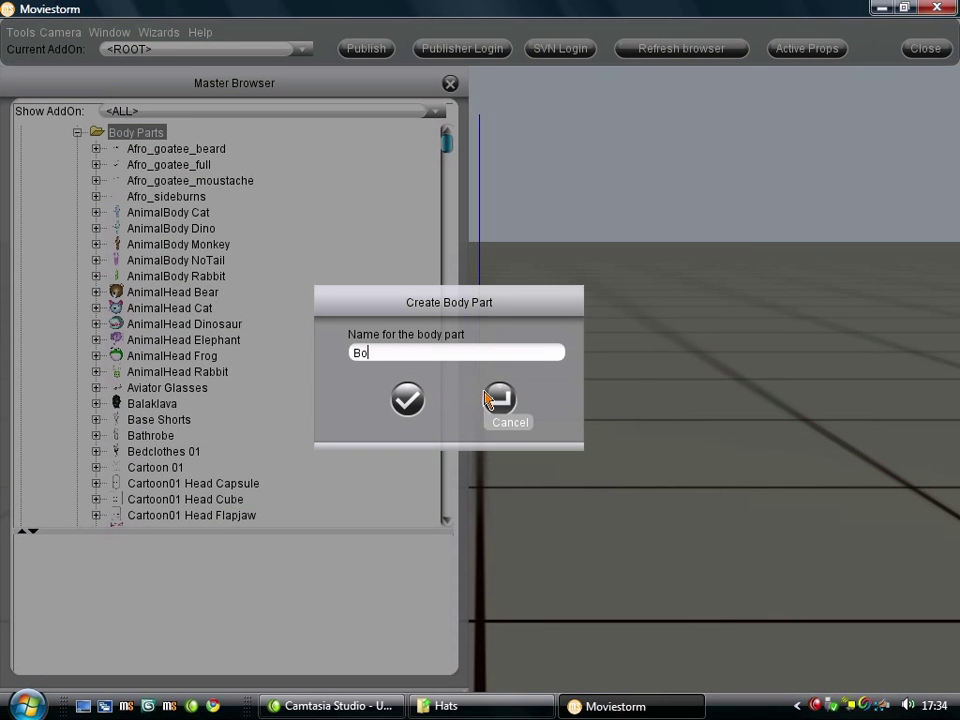
{"action": "type", "text": "xBracelet"}
{"action": "left_click", "coordinate": [404, 396]}
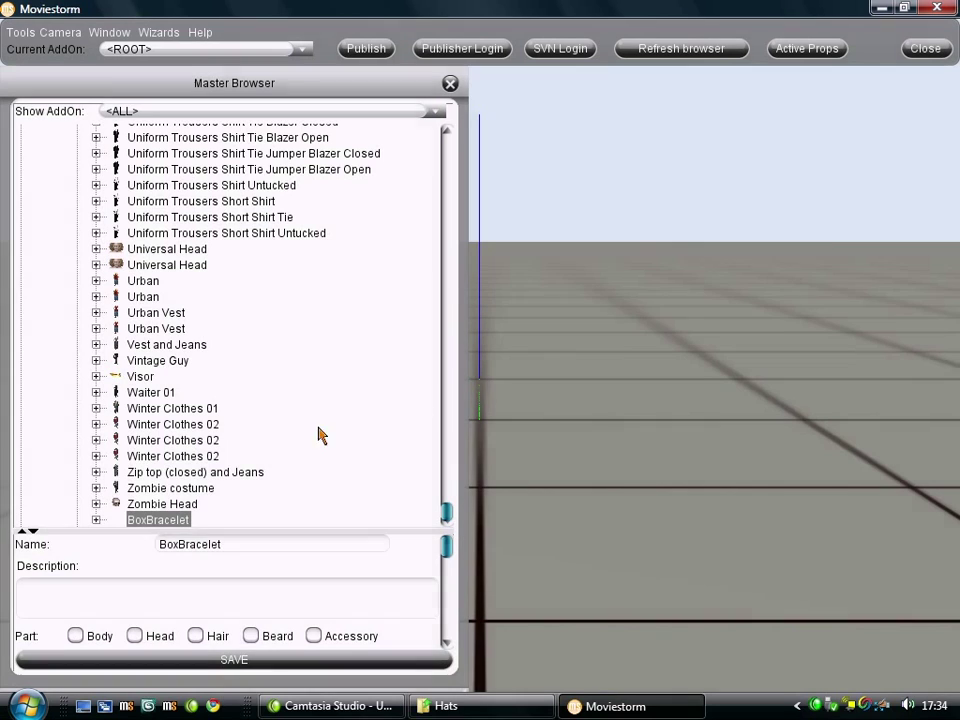
Mark BoxBracelet as an accessory and add the BoxBracelet mesh to it.
{"action": "left_click_drag", "start_coordinate": [217, 533], "coordinate": [210, 276]}
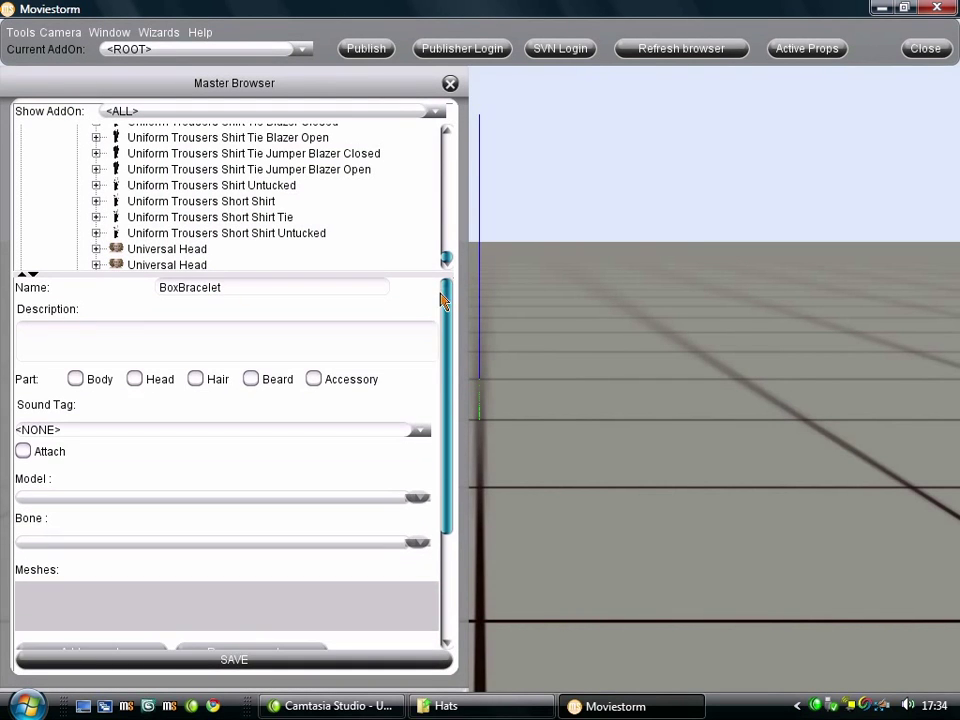
{"action": "scroll", "coordinate": [448, 340], "scroll_direction": "down", "scroll_amount": 3}
{"action": "scroll", "coordinate": [448, 340], "scroll_direction": "up", "scroll_amount": 1}
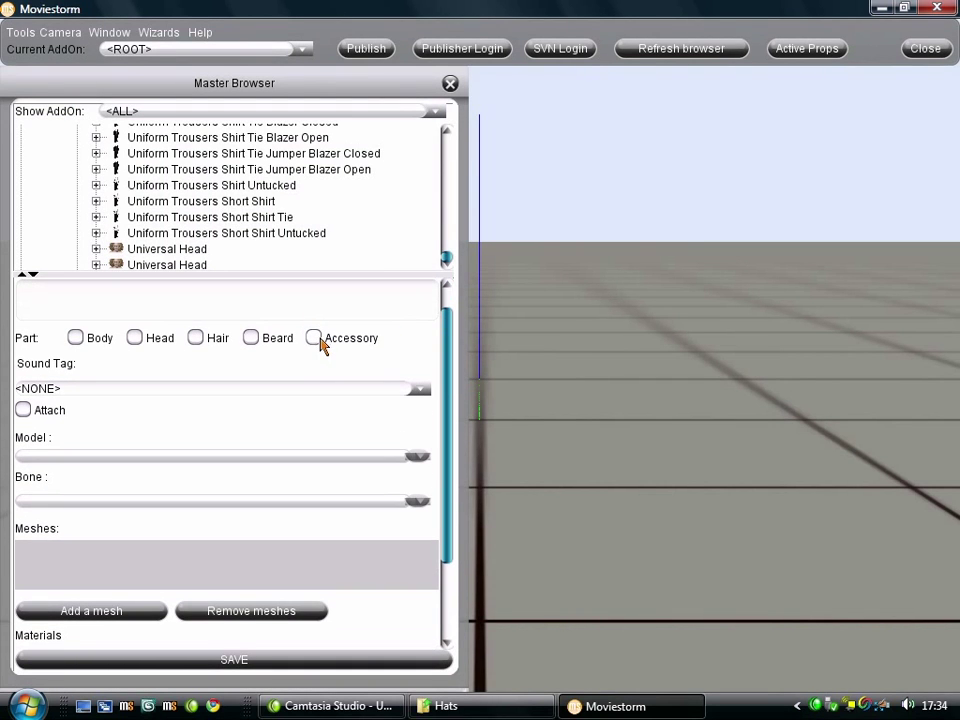
{"action": "left_click", "coordinate": [314, 338]}
{"action": "left_click", "coordinate": [45, 607]}
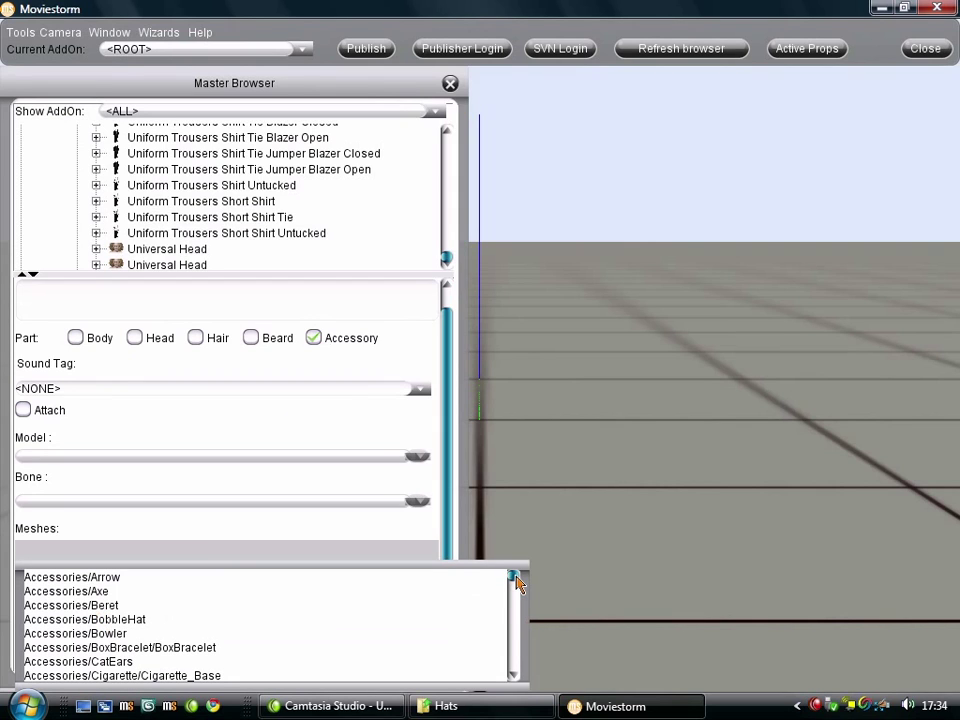
{"action": "left_click", "coordinate": [115, 648]}
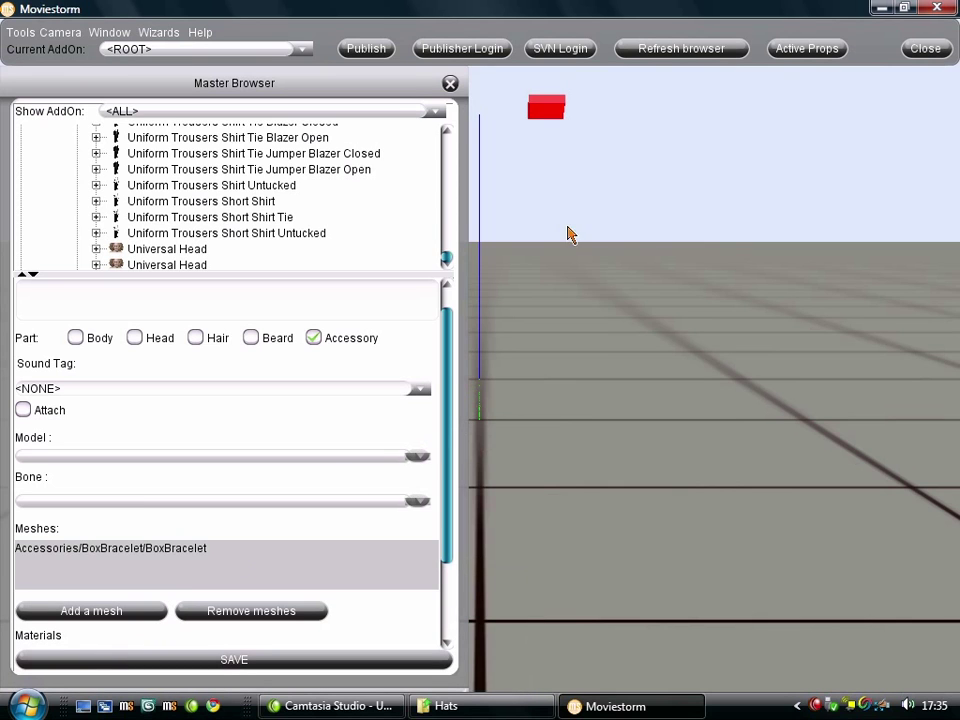
Attach the BoxBracelet Accessory [0] material to the part.
{"action": "right_click_drag", "start_coordinate": [634, 414], "coordinate": [542, 471]}
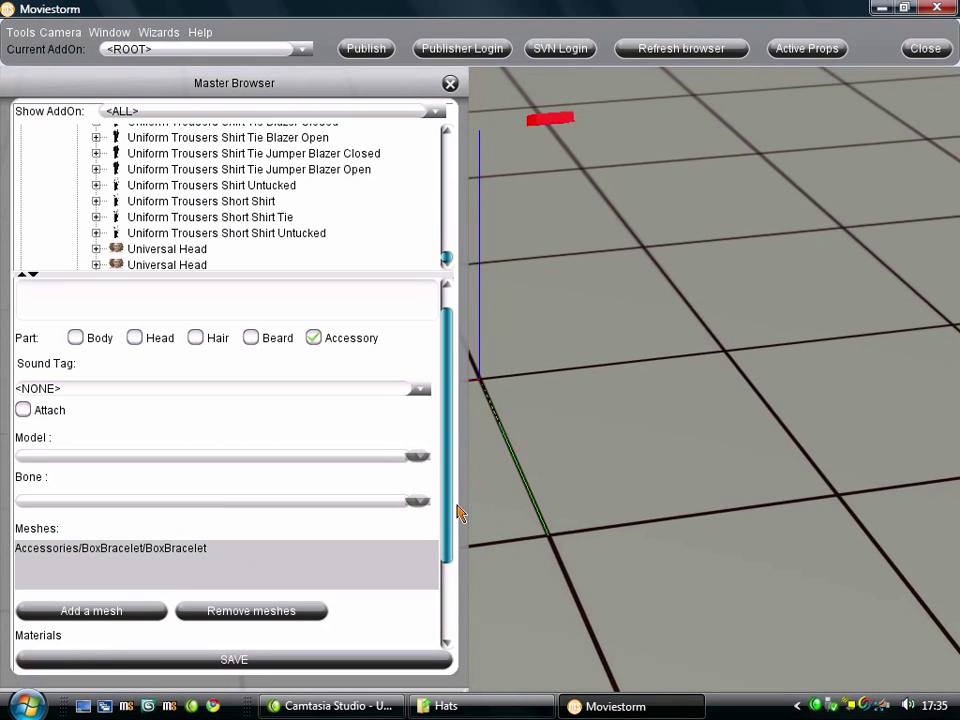
{"action": "scroll", "coordinate": [453, 640], "scroll_direction": "down", "scroll_amount": 3}
{"action": "left_click", "coordinate": [90, 603]}
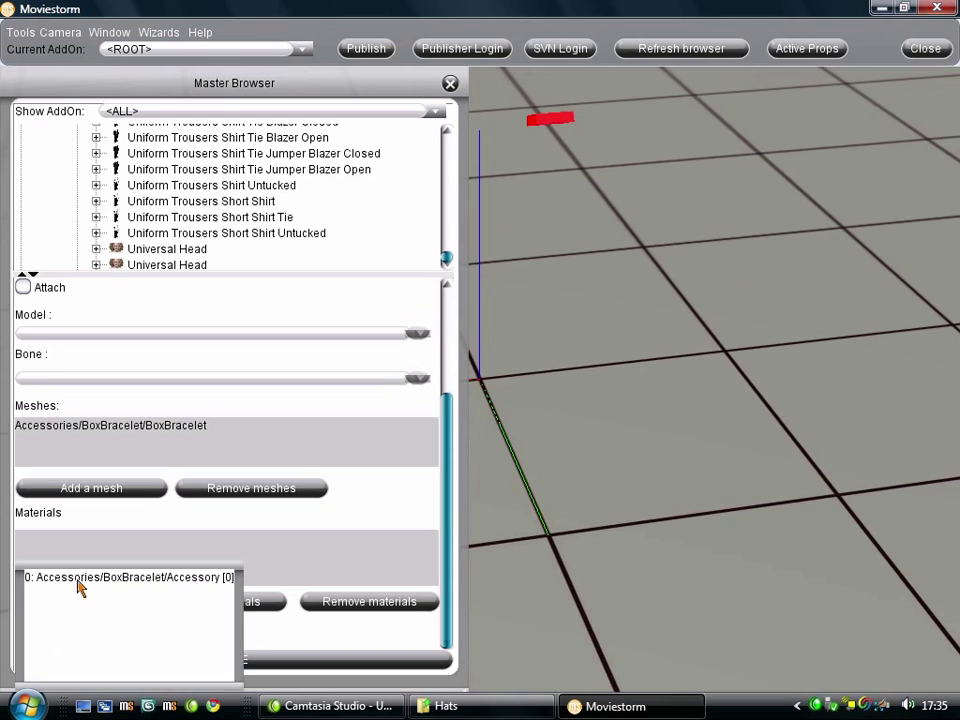
{"action": "left_click", "coordinate": [80, 578]}
Make the Accessory [0] material tintable so the box turns yellow, with shininess reduced to 27.
{"action": "right_click_drag", "start_coordinate": [666, 306], "coordinate": [560, 468]}
{"action": "double_click", "coordinate": [137, 539]}
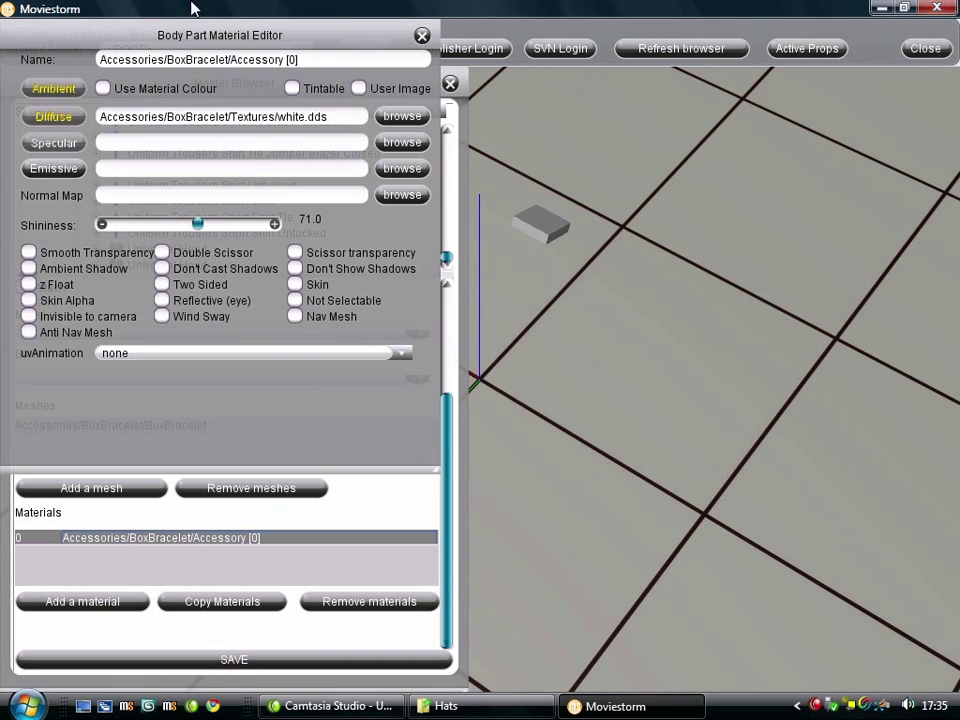
{"action": "left_click", "coordinate": [291, 88]}
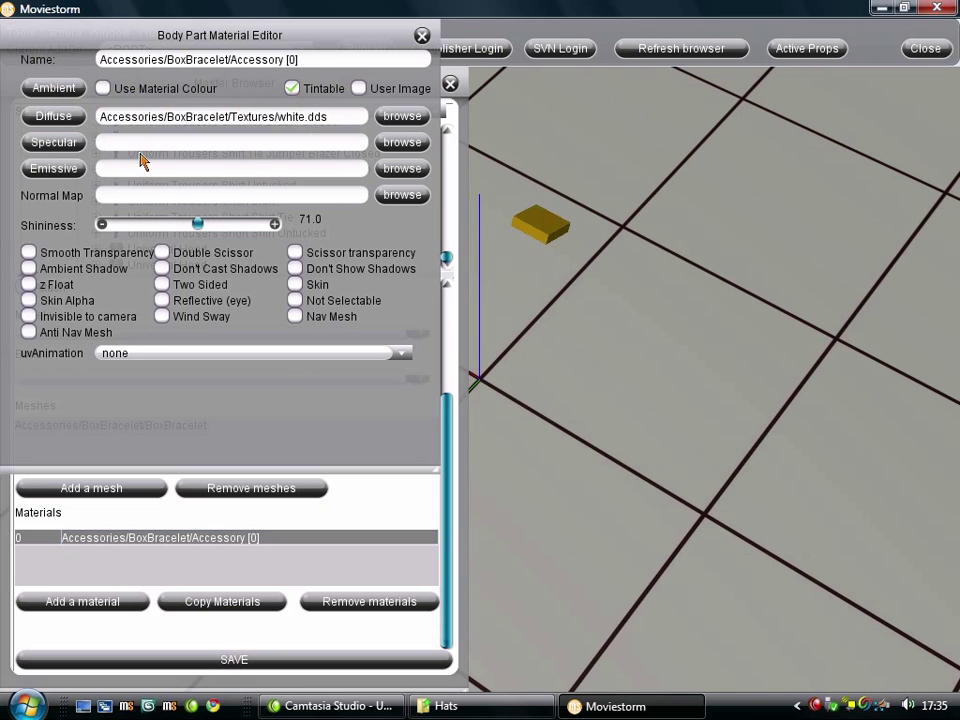
{"action": "left_click_drag", "start_coordinate": [207, 226], "coordinate": [140, 224]}
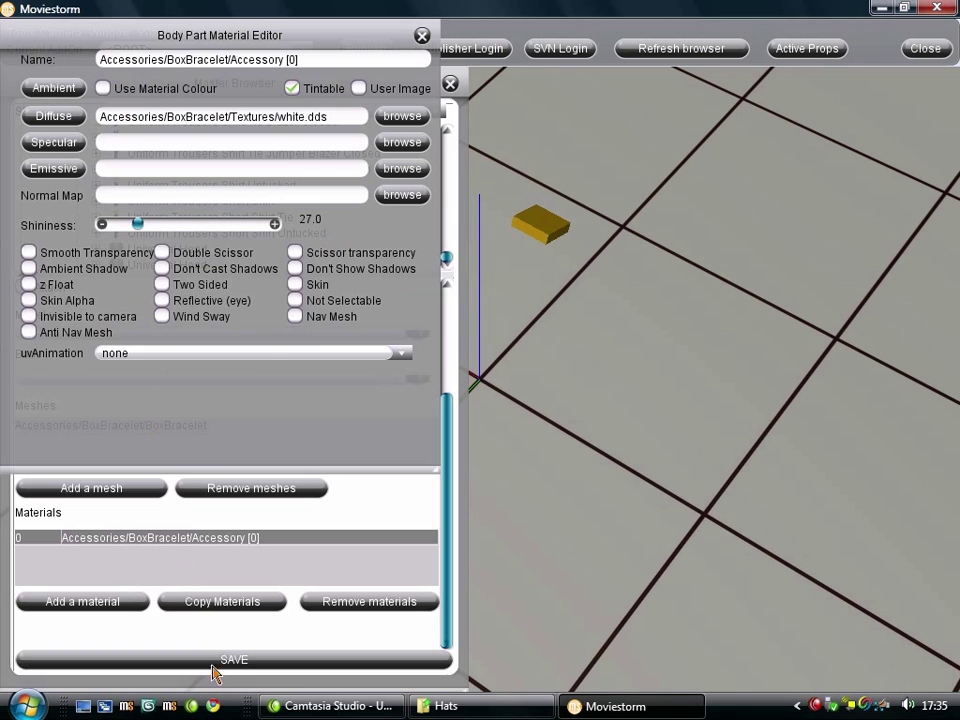
Make ExportDemo the current add-on and save the BoxBracelet body part.
{"action": "left_click", "coordinate": [421, 35]}
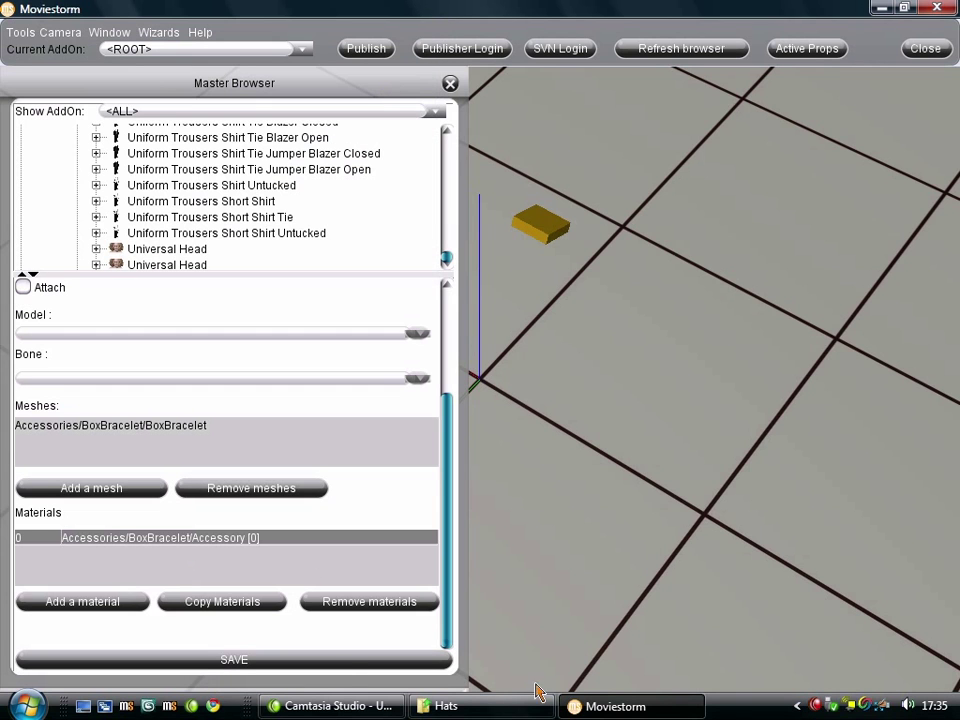
{"action": "right_click_drag", "start_coordinate": [624, 316], "coordinate": [754, 441]}
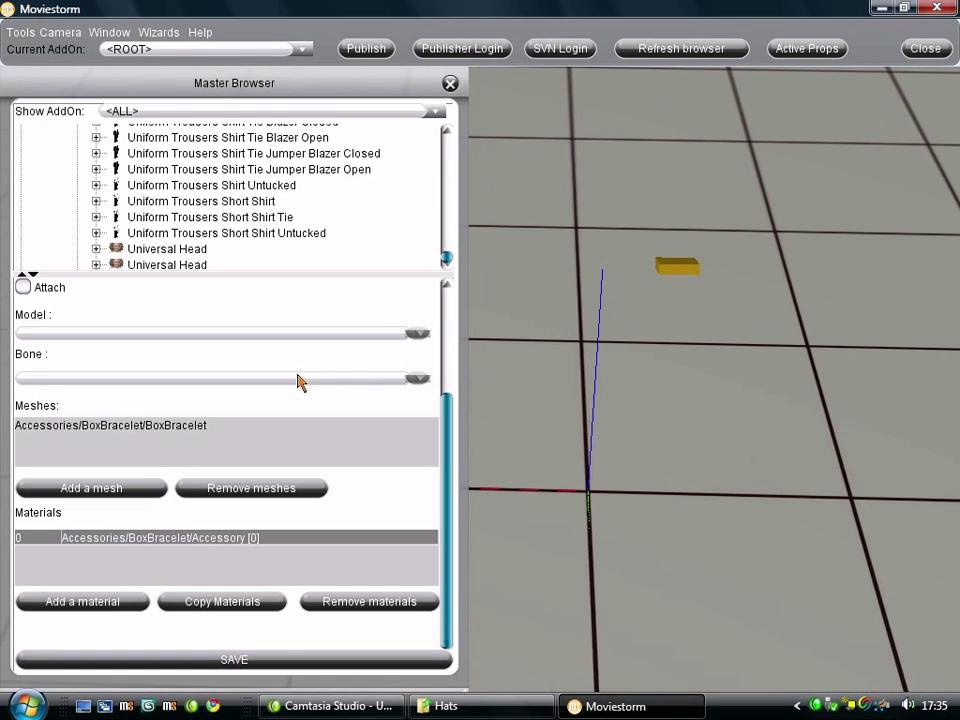
{"action": "right_click_drag", "start_coordinate": [795, 257], "coordinate": [296, 381]}
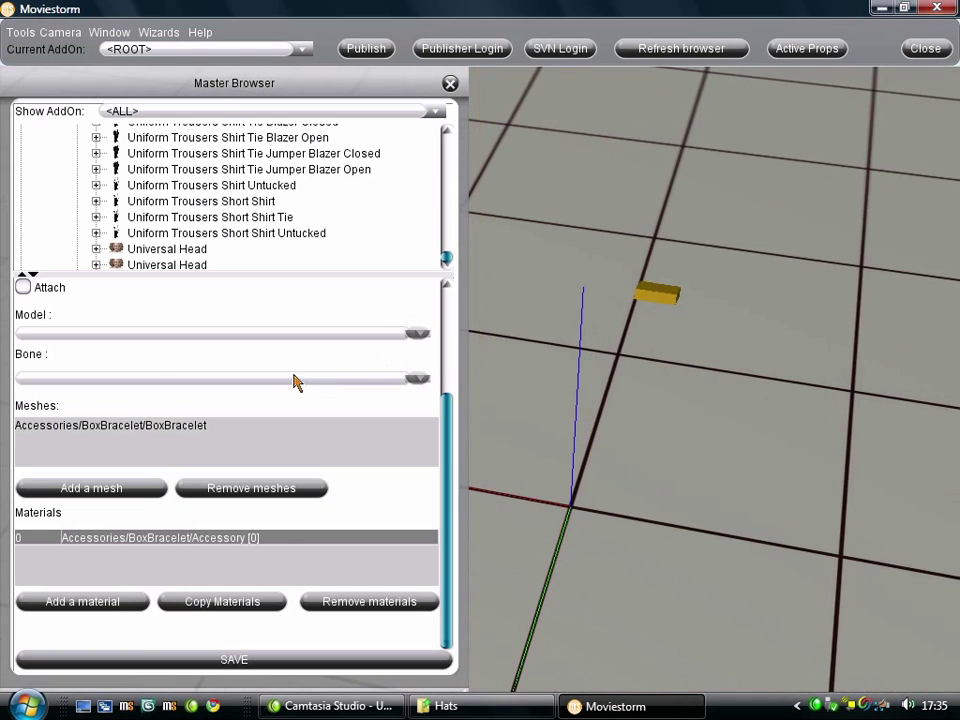
{"action": "left_click_drag", "start_coordinate": [447, 433], "coordinate": [453, 297]}
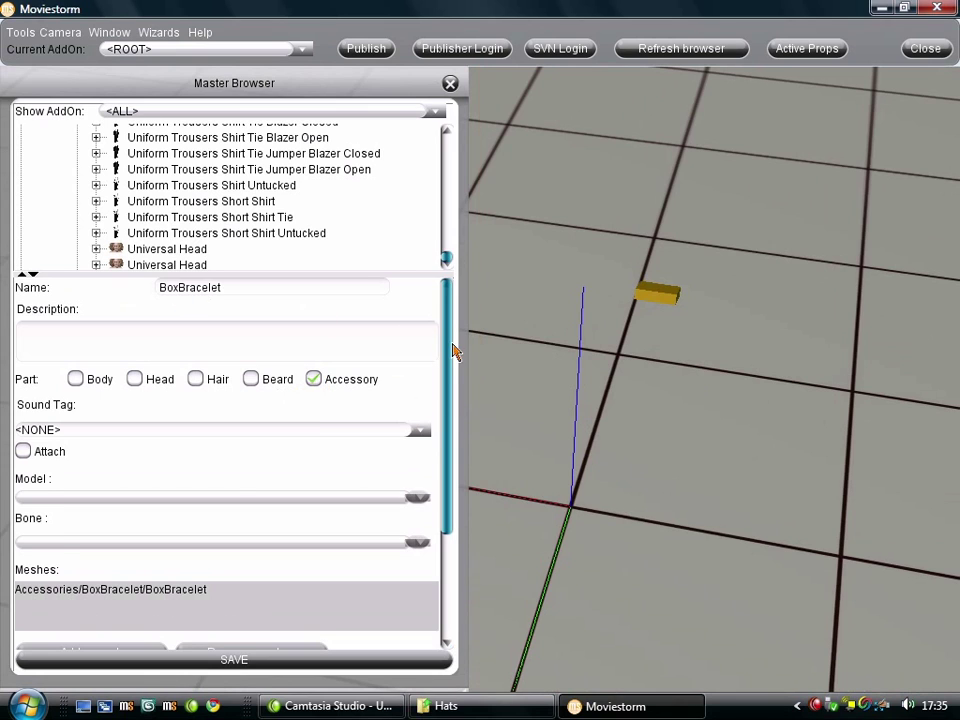
{"action": "left_click_drag", "start_coordinate": [451, 347], "coordinate": [437, 574]}
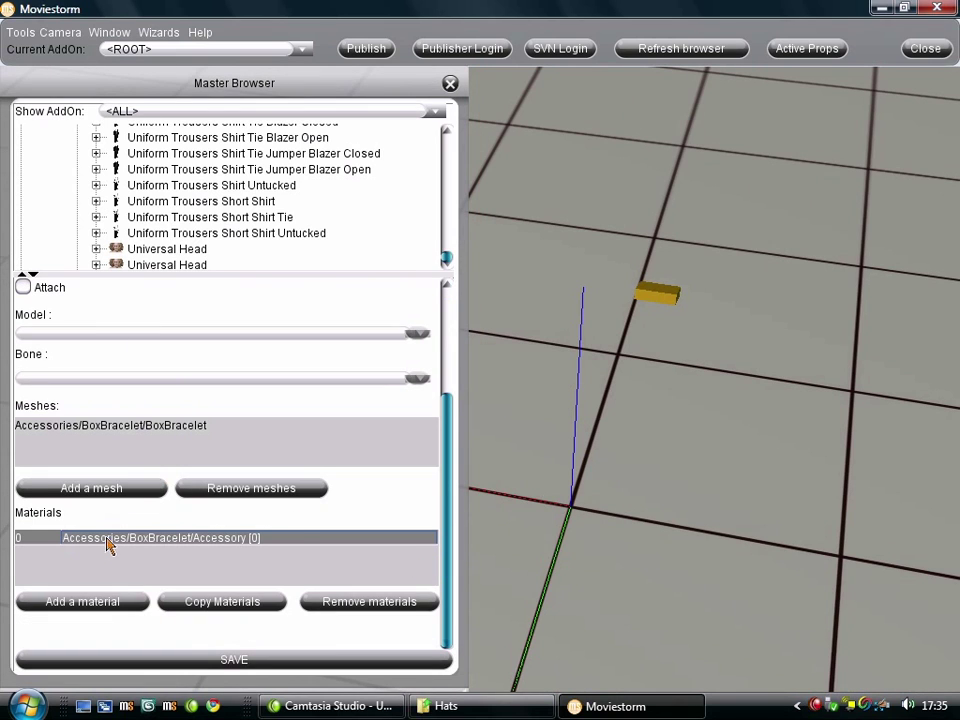
{"action": "left_click", "coordinate": [302, 48]}
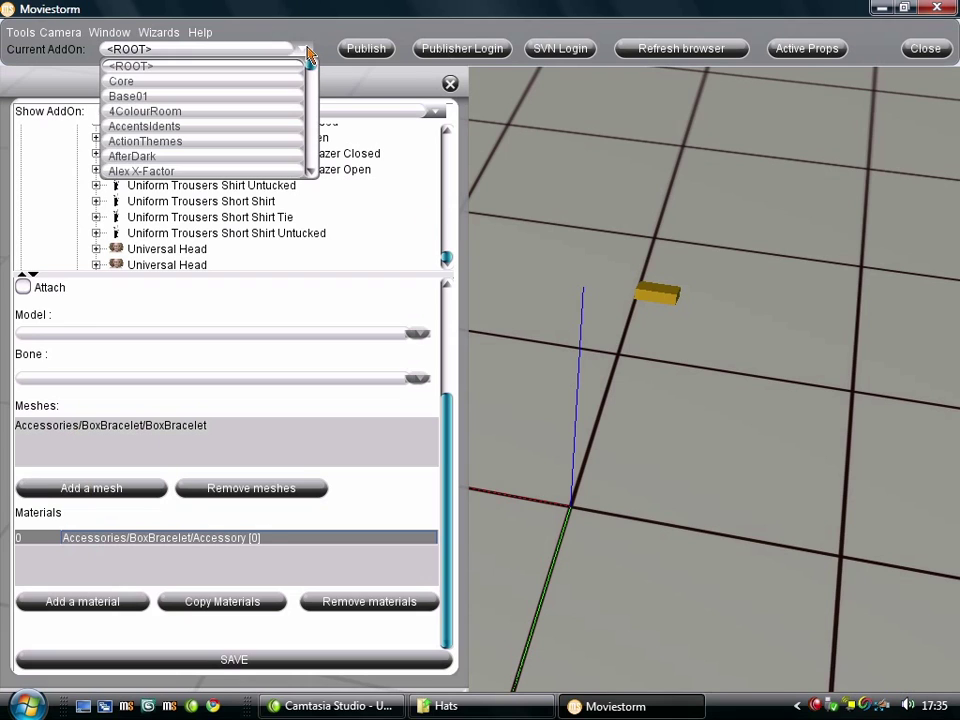
{"action": "left_click_drag", "start_coordinate": [311, 67], "coordinate": [321, 88]}
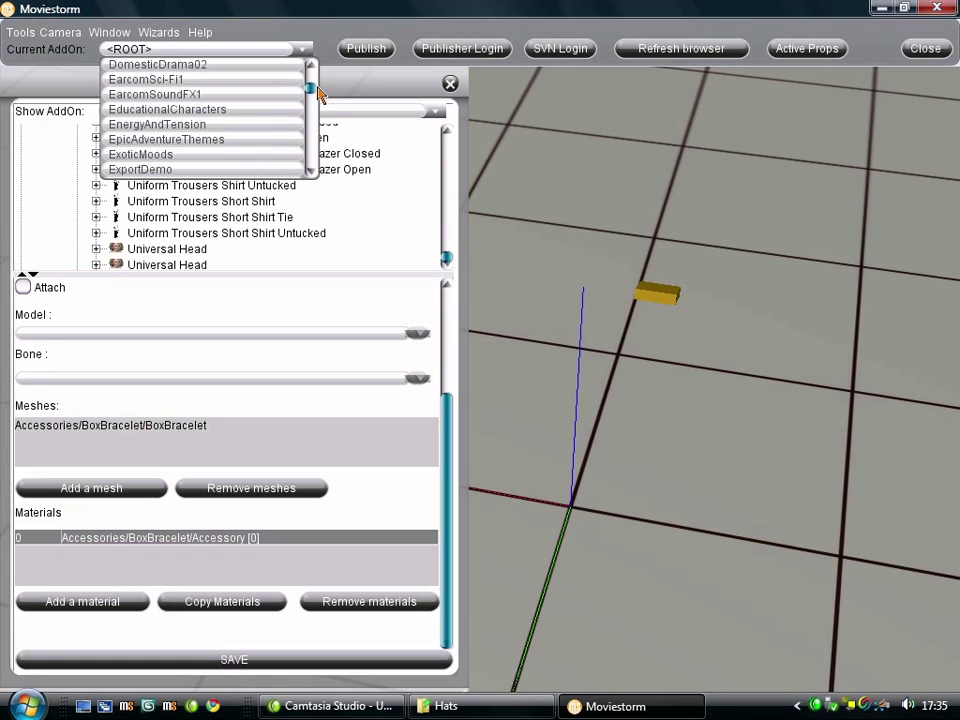
{"action": "left_click", "coordinate": [186, 172]}
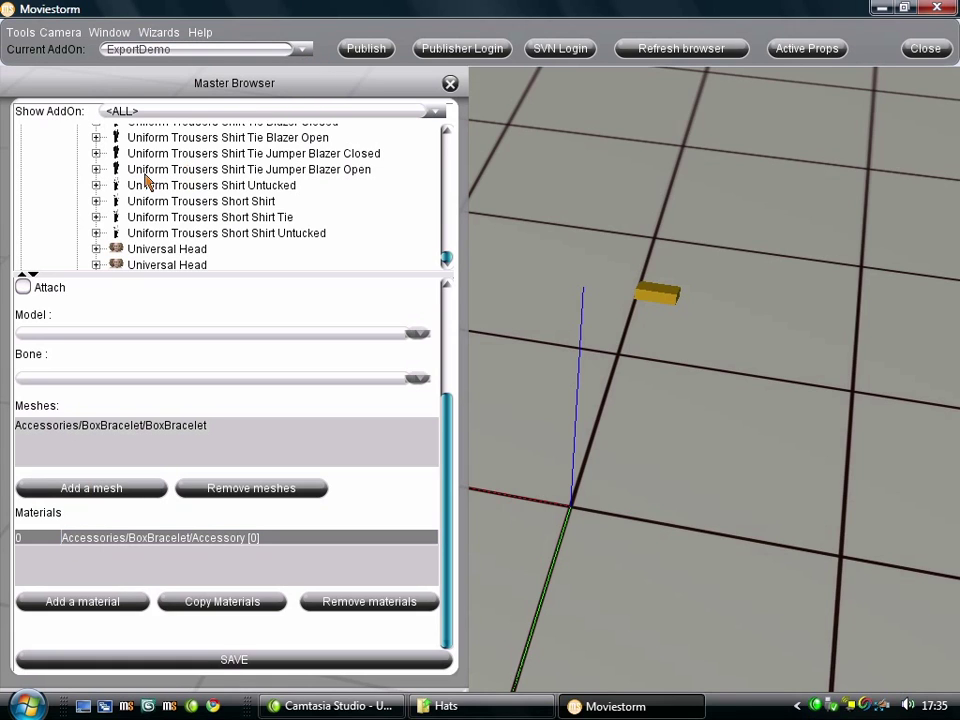
{"action": "left_click", "coordinate": [248, 661]}
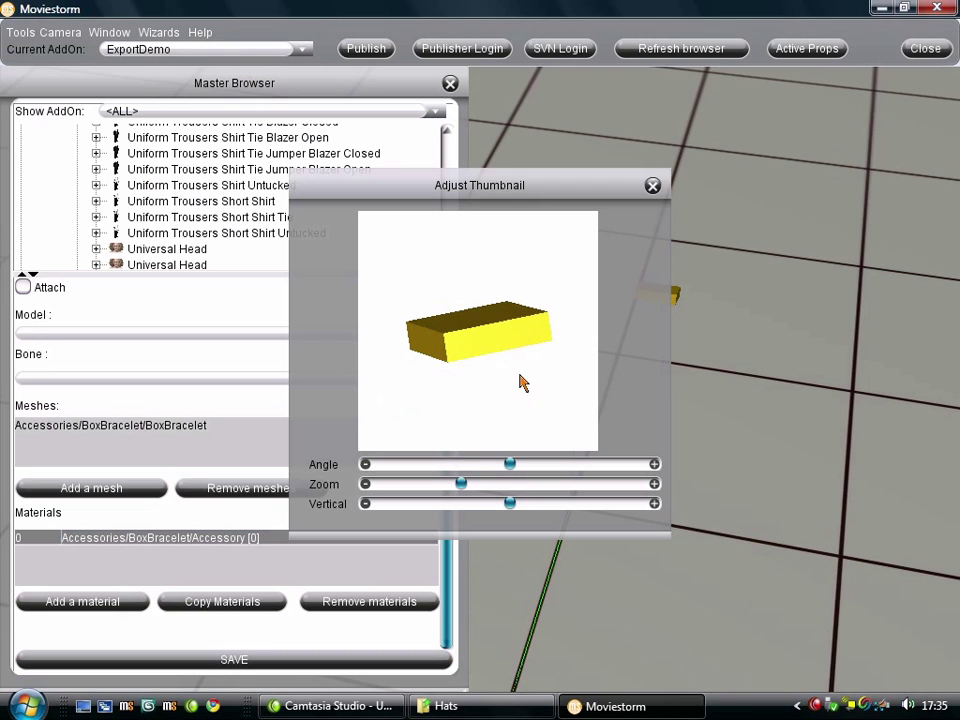
Zoom in and rotate the yellow box in the thumbnail preview, then accept it.
{"action": "left_click_drag", "start_coordinate": [462, 484], "coordinate": [494, 485]}
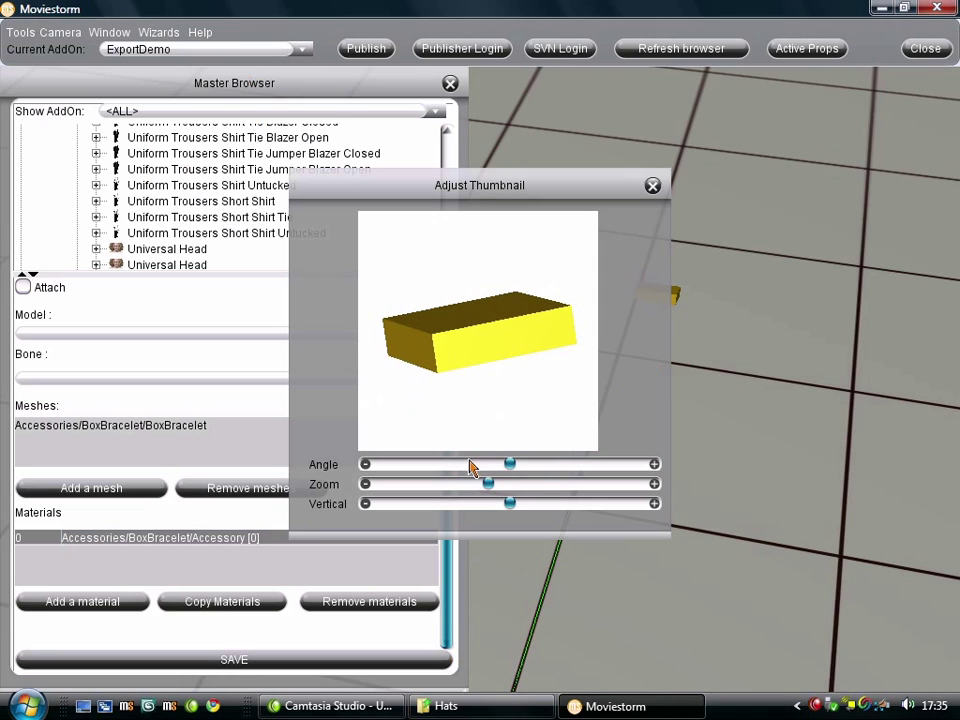
{"action": "left_click_drag", "start_coordinate": [508, 465], "coordinate": [532, 465]}
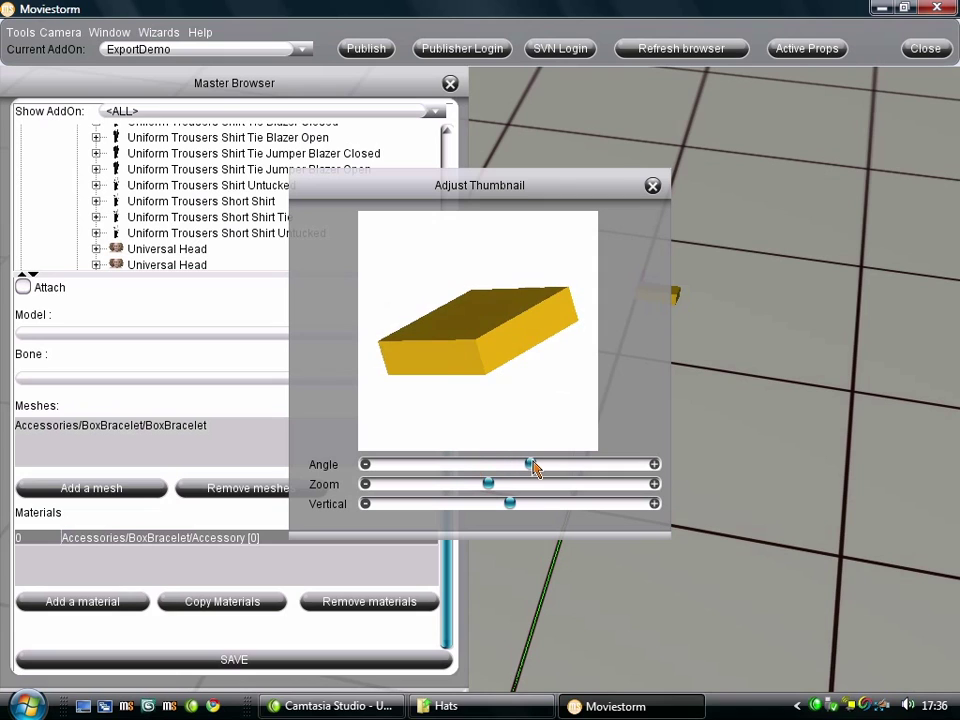
{"action": "left_click", "coordinate": [652, 186]}
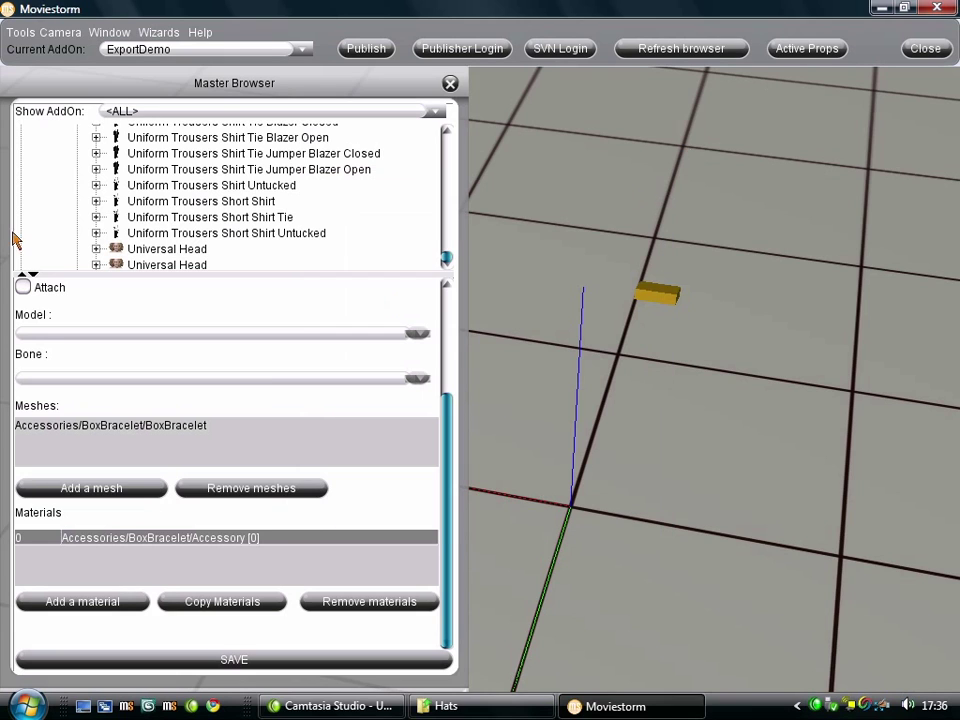
Rename the body part from BoxBracelet to BoxHat.
{"action": "left_click_drag", "start_coordinate": [448, 439], "coordinate": [449, 315]}
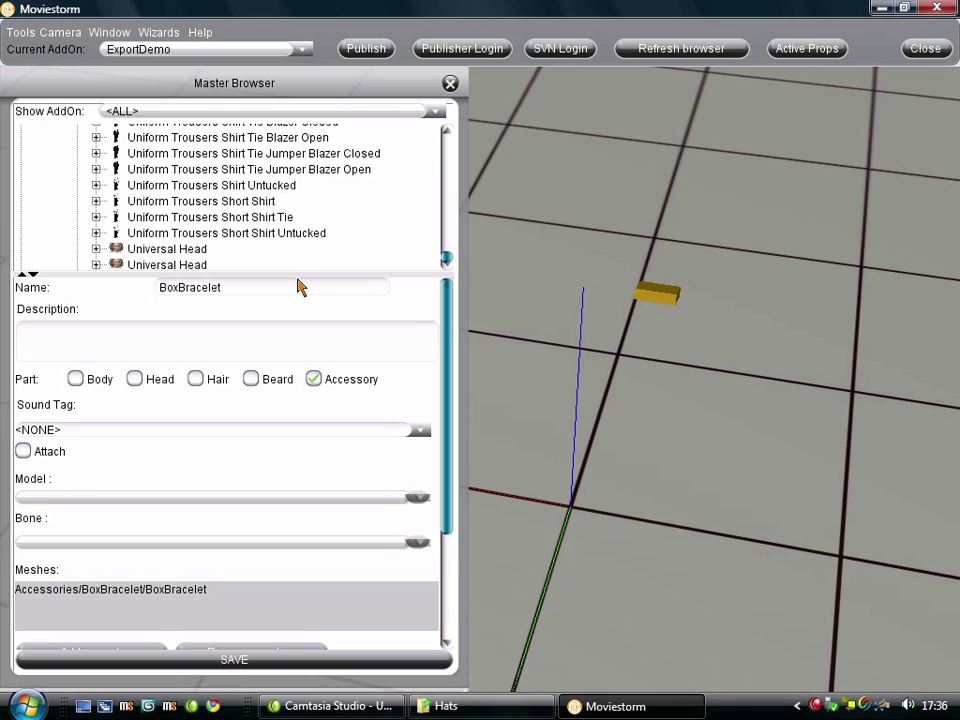
{"action": "left_click_drag", "start_coordinate": [450, 262], "coordinate": [440, 131]}
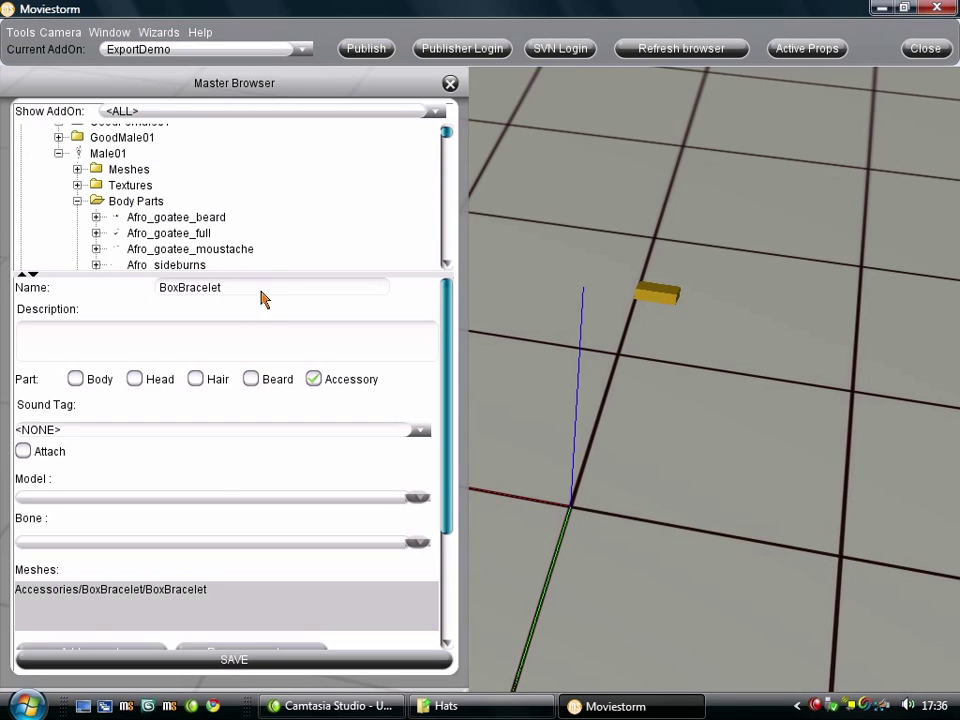
{"action": "left_click_drag", "start_coordinate": [217, 289], "coordinate": [181, 297]}
{"action": "left_click", "coordinate": [180, 292]}
{"action": "type", "text": "Hat"}
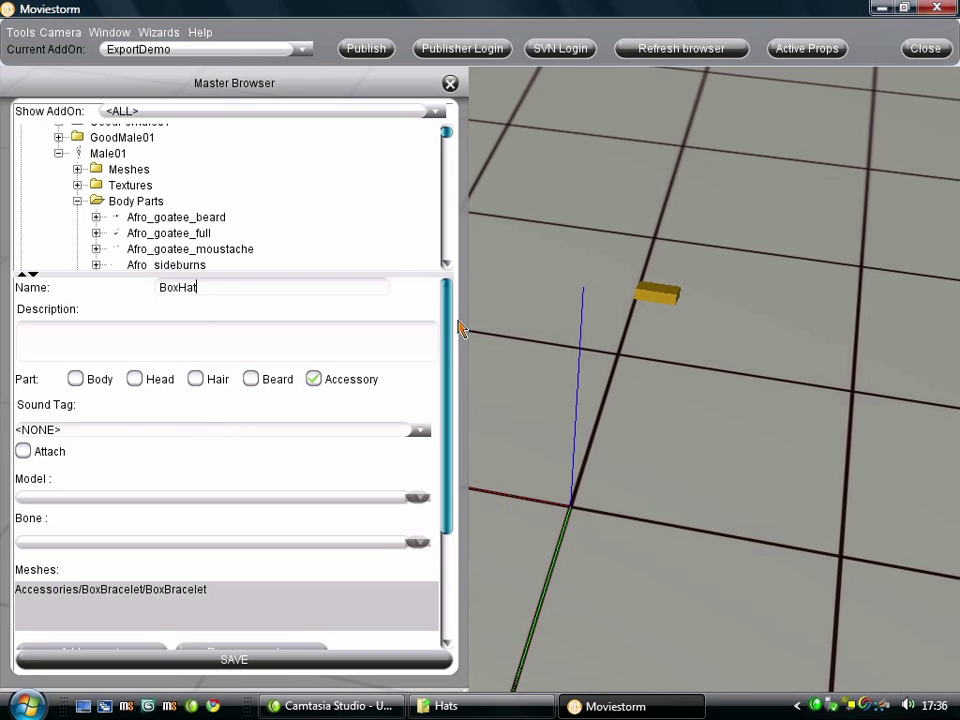
Add the Hats/BoxHat/BoxHat mesh to the body part.
{"action": "scroll", "coordinate": [455, 328], "scroll_direction": "down", "scroll_amount": 3}
{"action": "left_click", "coordinate": [110, 540]}
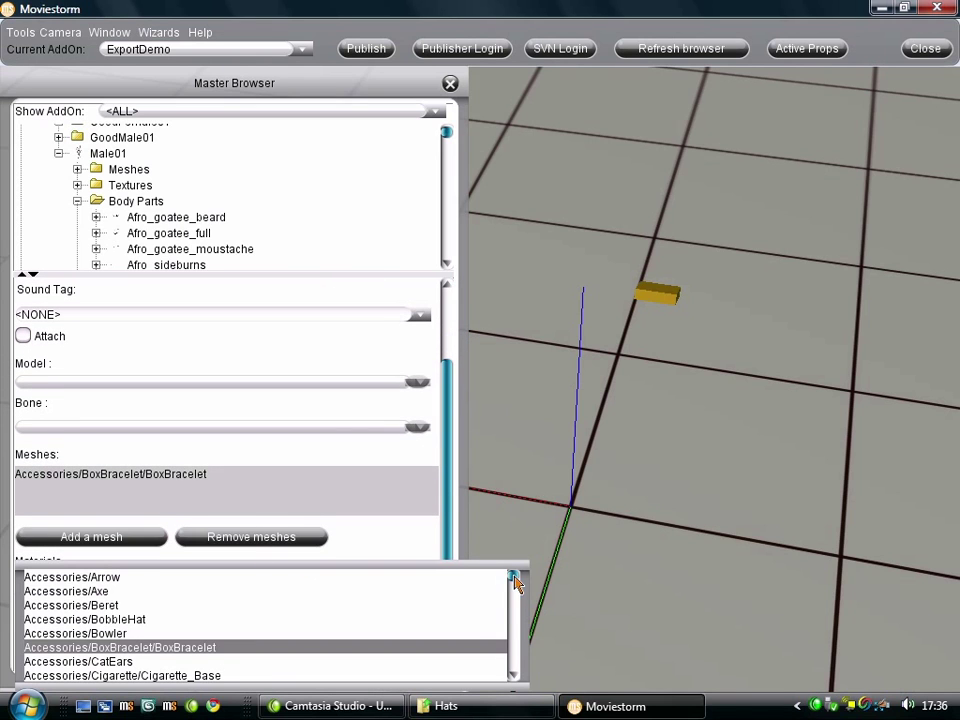
{"action": "left_click_drag", "start_coordinate": [512, 582], "coordinate": [524, 628]}
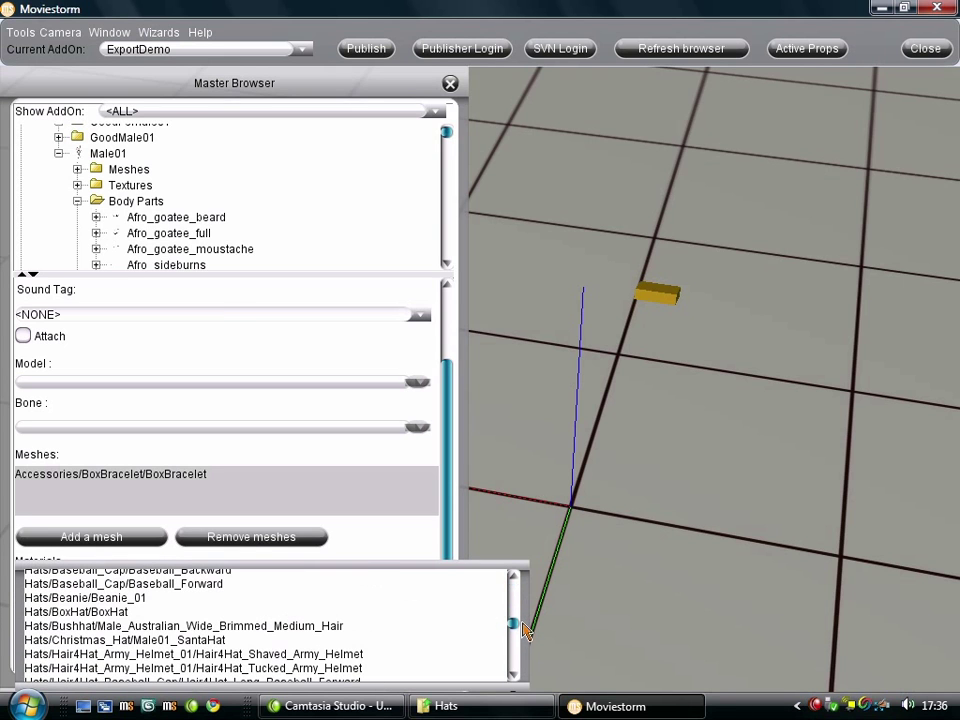
{"action": "left_click", "coordinate": [93, 613]}
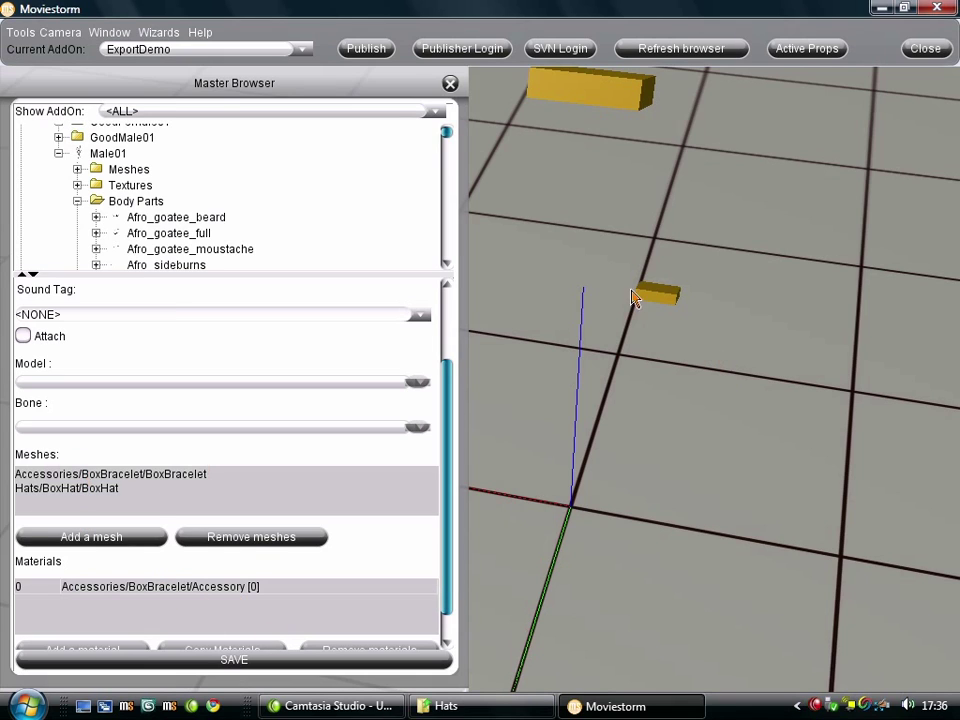
Remove the BoxBracelet mesh from the body part.
{"action": "left_click", "coordinate": [118, 474]}
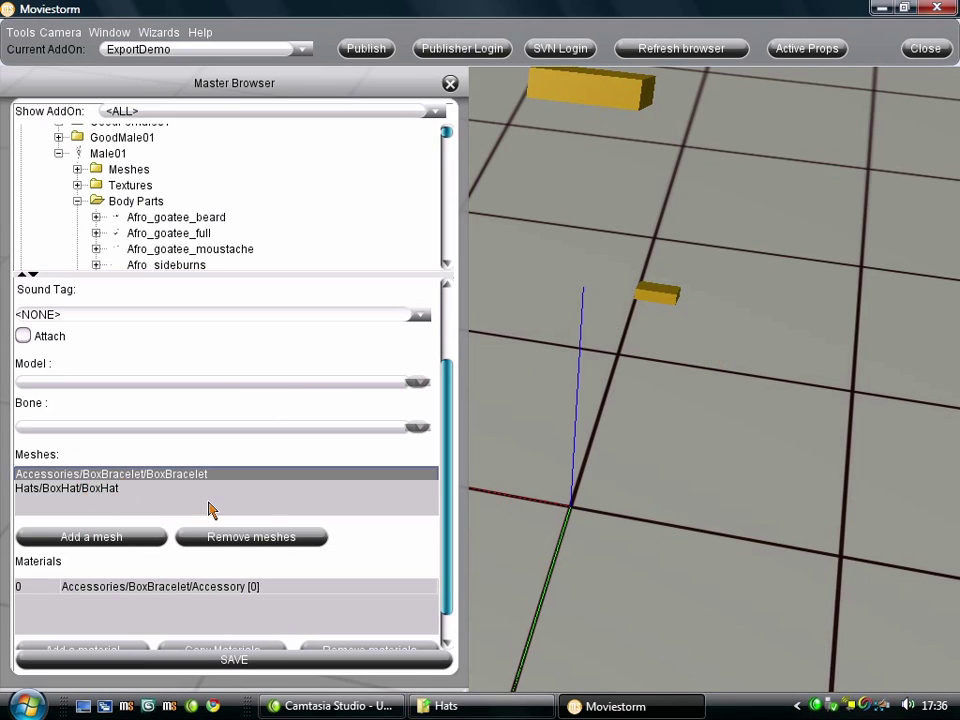
{"action": "left_click", "coordinate": [262, 541]}
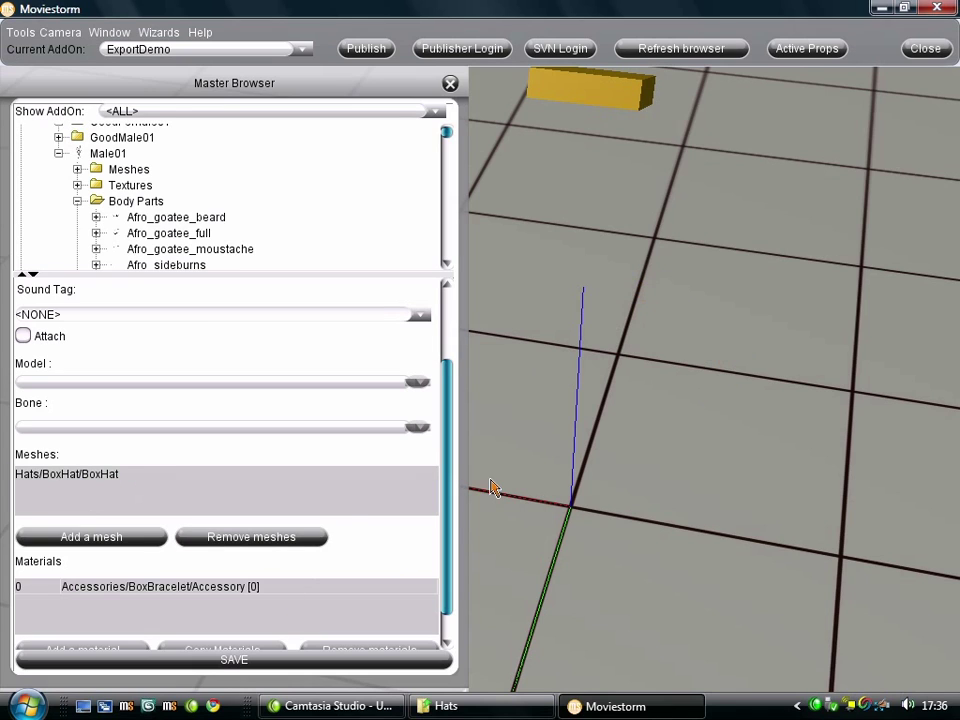
{"action": "left_click_drag", "start_coordinate": [448, 519], "coordinate": [440, 648]}
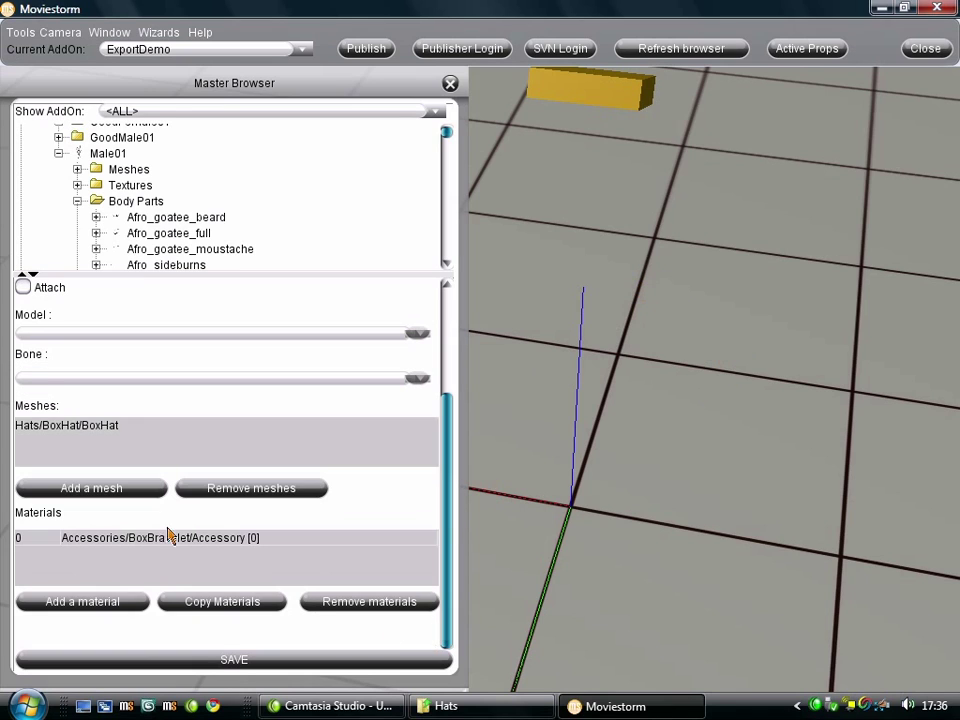
Swap the bracelet material for a tintable Hats/BoxHat/Accessory material.
{"action": "left_click", "coordinate": [97, 608]}
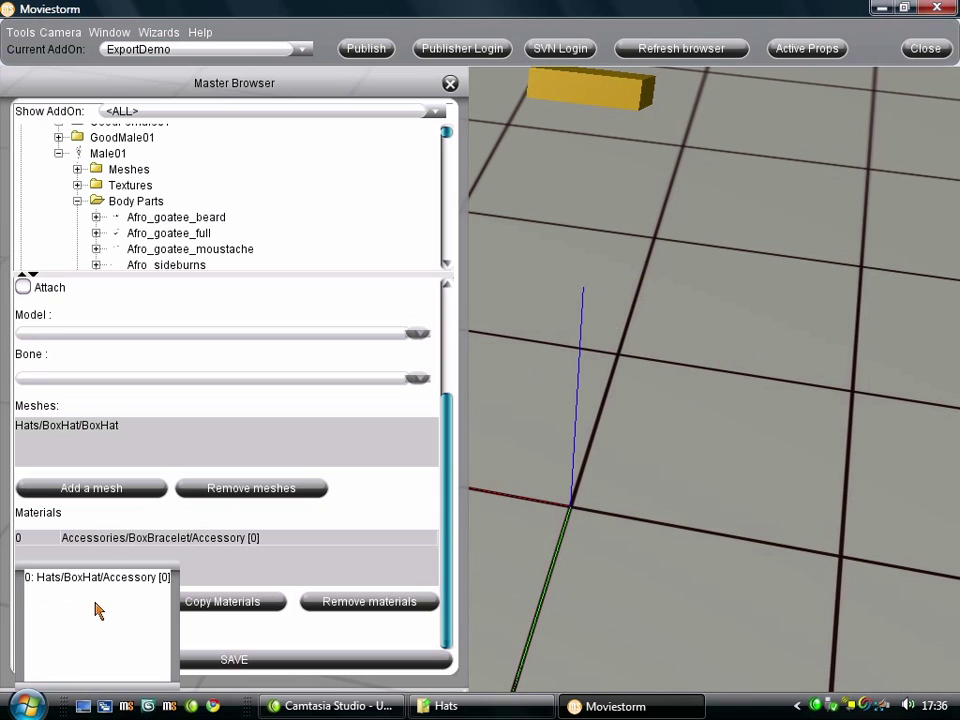
{"action": "left_click", "coordinate": [104, 578]}
{"action": "left_click", "coordinate": [188, 537]}
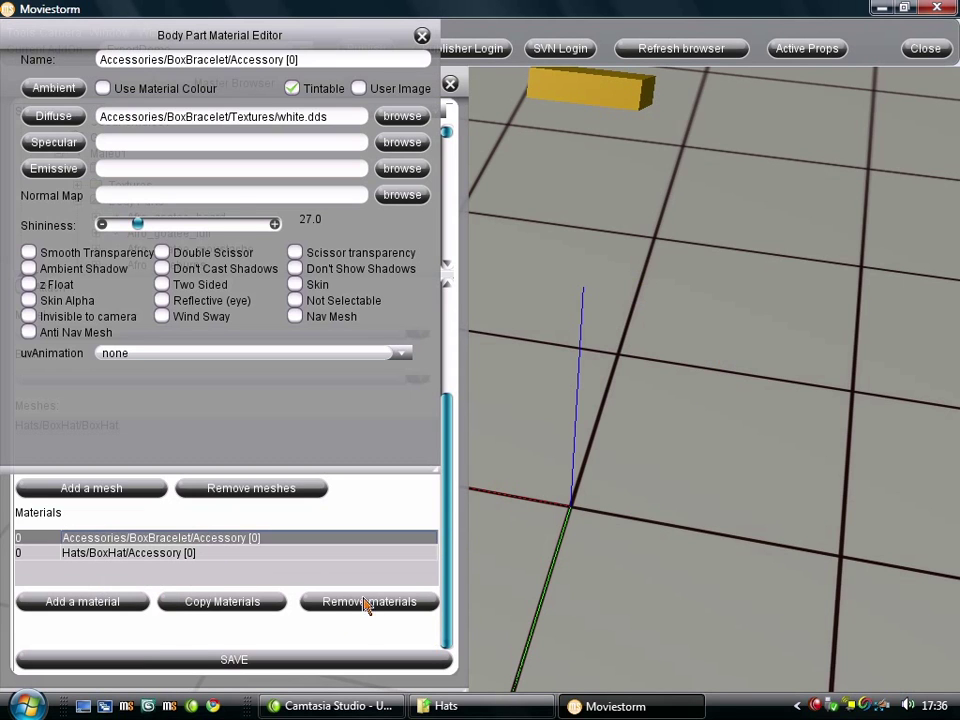
{"action": "left_click", "coordinate": [369, 601]}
{"action": "left_click", "coordinate": [118, 538]}
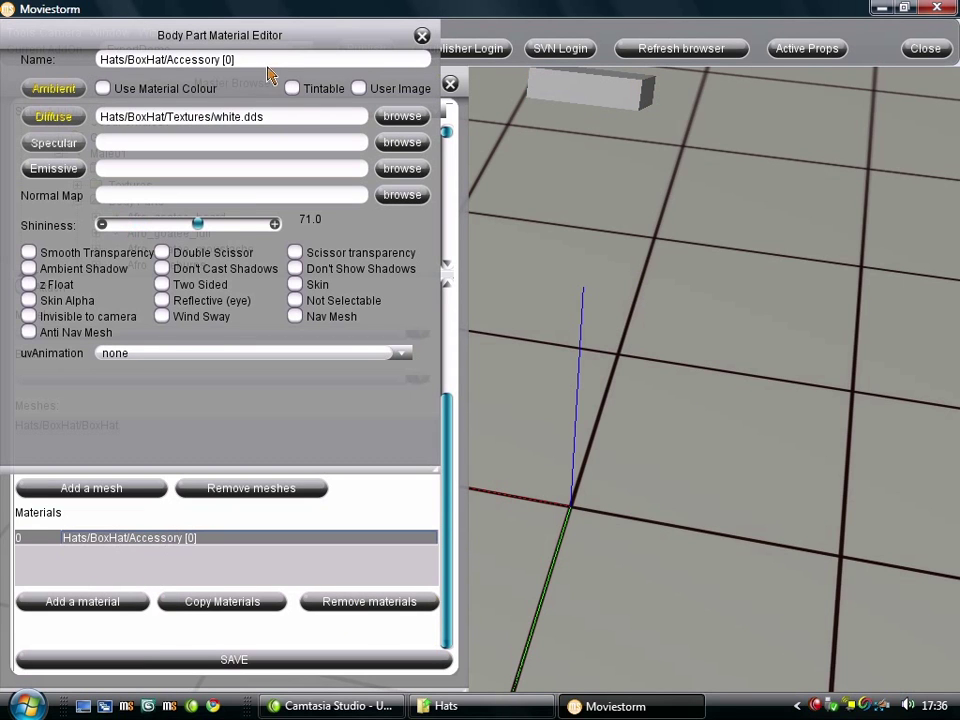
{"action": "left_click", "coordinate": [291, 88]}
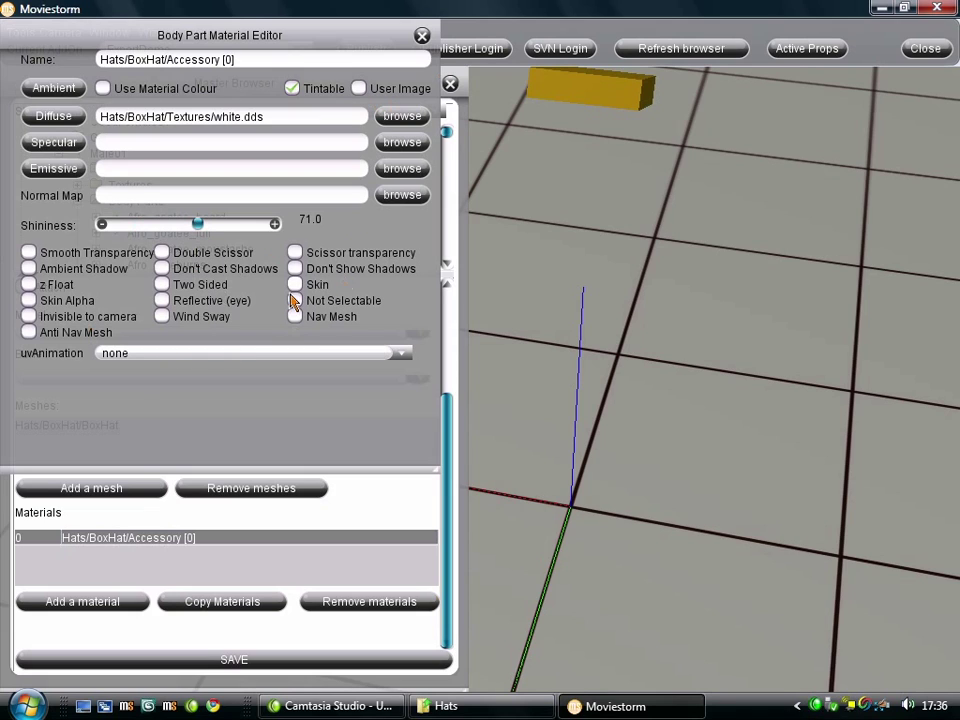
{"action": "left_click", "coordinate": [422, 36]}
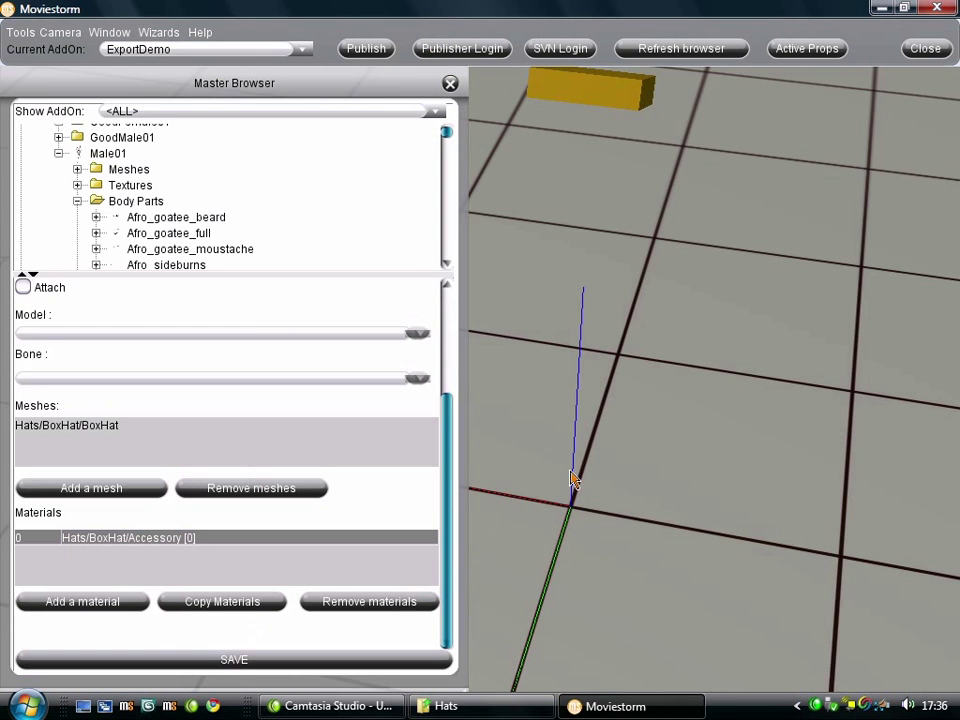
Change the BoxHat part type from Accessory to Hair.
{"action": "right_click_drag", "start_coordinate": [572, 480], "coordinate": [650, 430]}
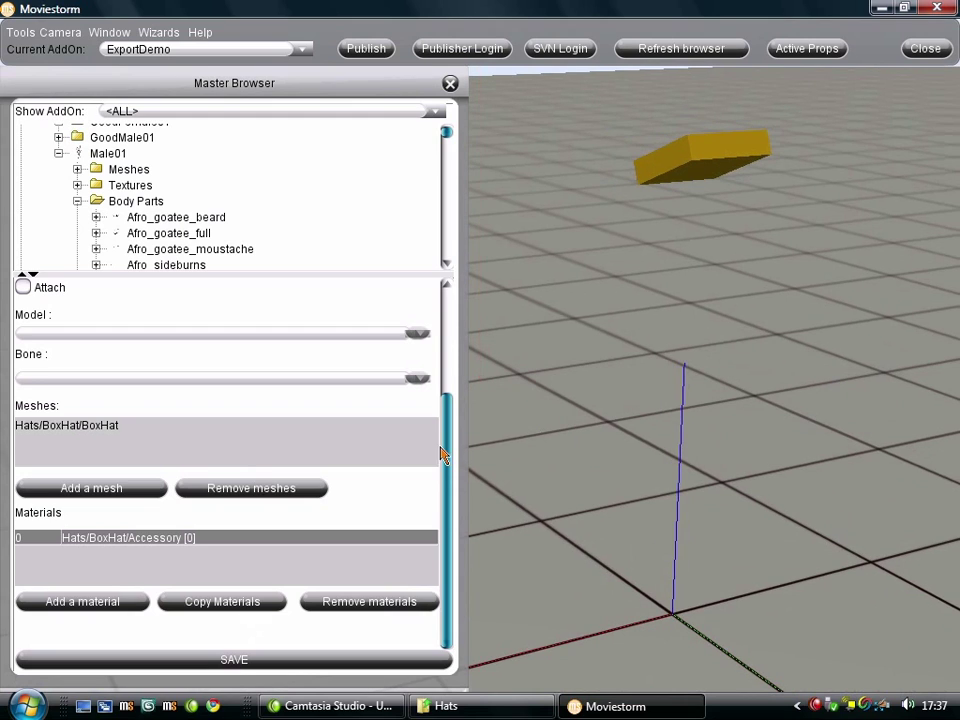
{"action": "scroll", "coordinate": [448, 454], "scroll_direction": "up", "scroll_amount": 1}
{"action": "scroll", "coordinate": [455, 393], "scroll_direction": "up", "scroll_amount": 3}
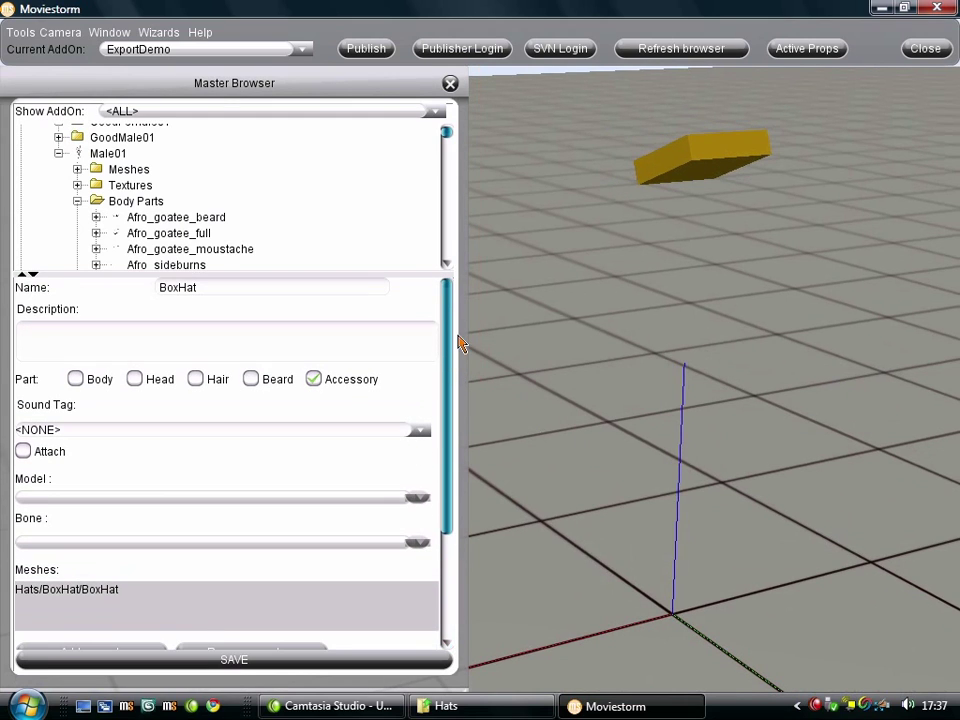
{"action": "left_click", "coordinate": [196, 382]}
{"action": "left_click", "coordinate": [314, 380]}
Zoom the BoxHat thumbnail out a little and close the thumbnail dialog.
{"action": "left_click_drag", "start_coordinate": [450, 347], "coordinate": [440, 561]}
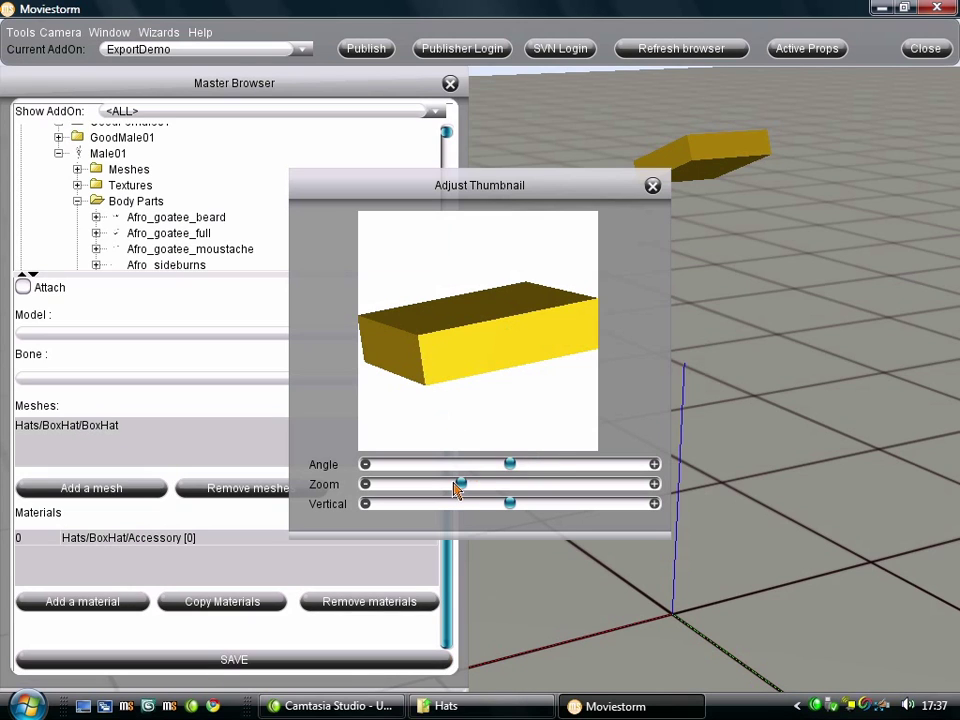
{"action": "left_click_drag", "start_coordinate": [452, 490], "coordinate": [445, 489]}
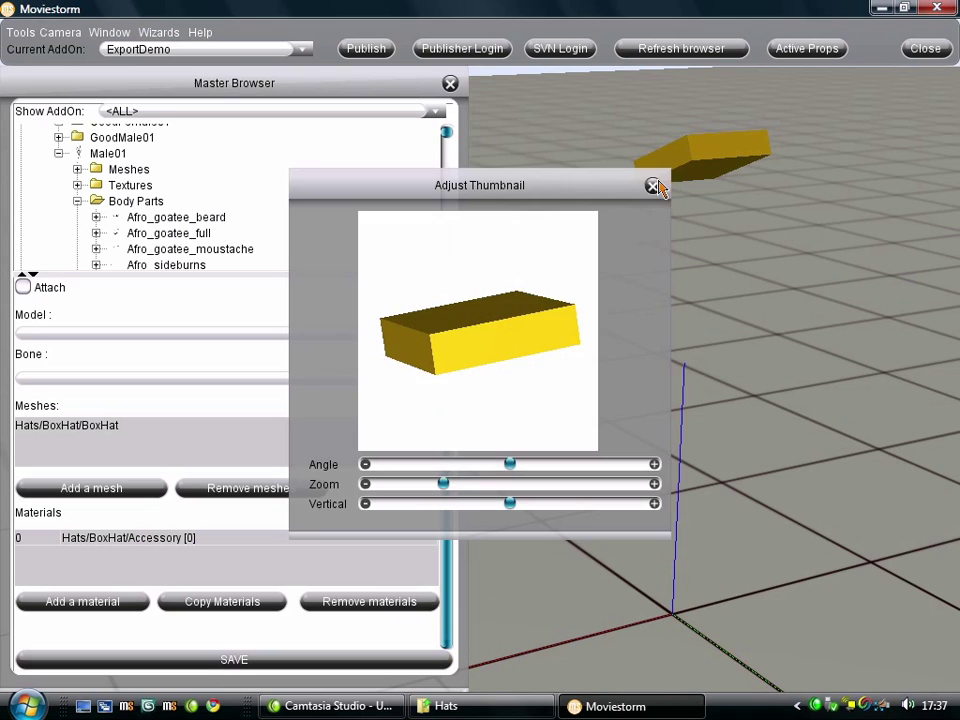
{"action": "left_click", "coordinate": [652, 187]}
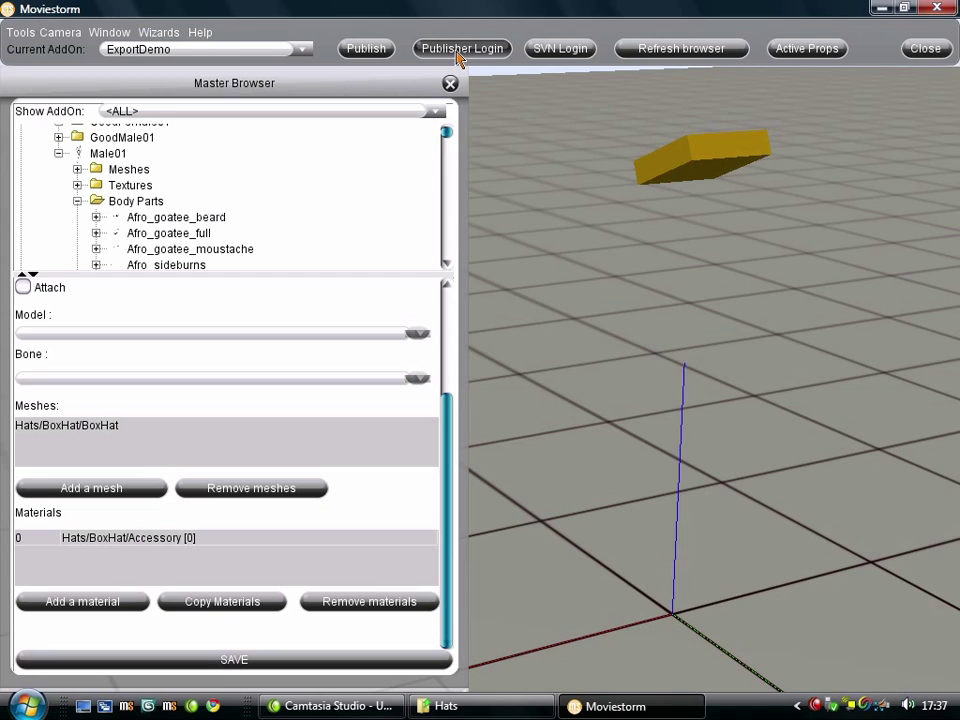
Check the ExportDemo add-on's Name, Home and Version in the publish dialog, then close it.
{"action": "left_click", "coordinate": [372, 50]}
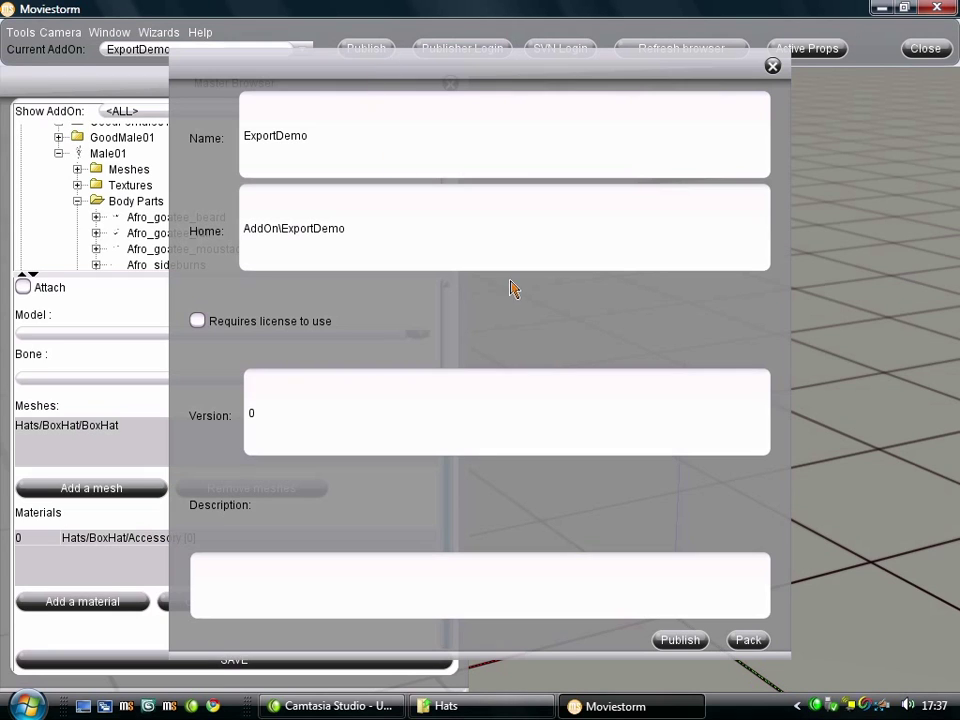
{"action": "left_click", "coordinate": [774, 68]}
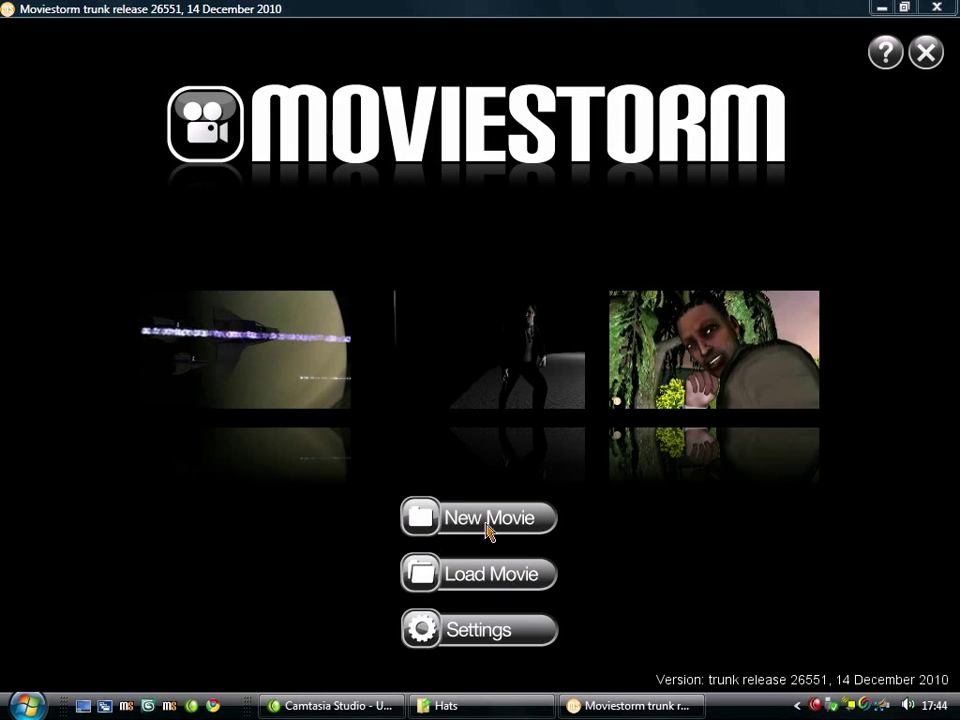
Start a new movie and put the yellow box hat on the character from Hair & Hats.
{"action": "left_click", "coordinate": [486, 518]}
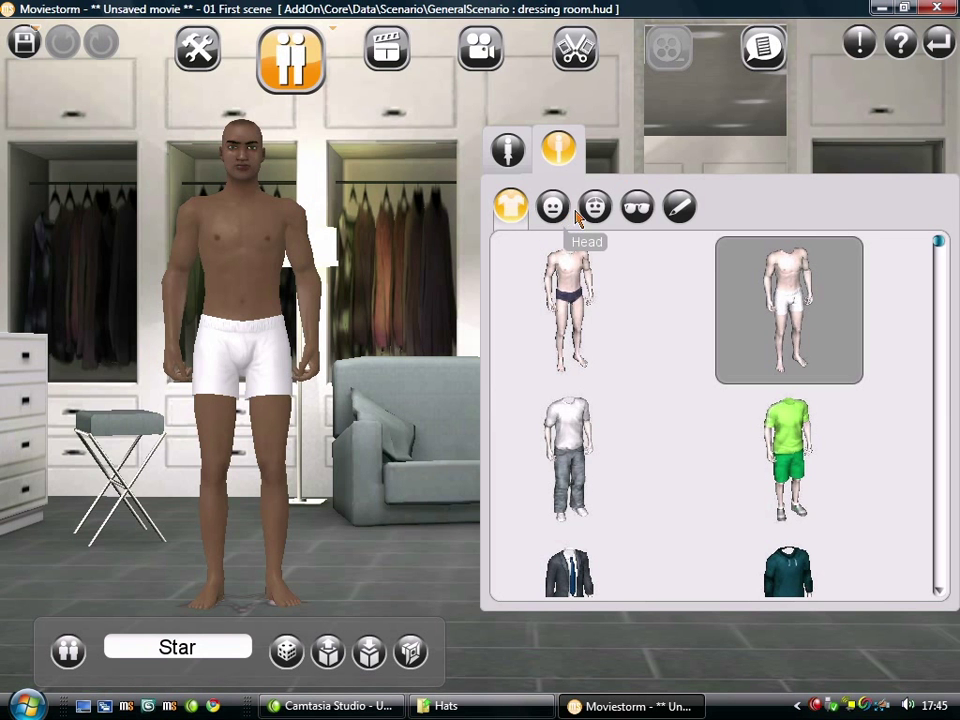
{"action": "left_click", "coordinate": [595, 206]}
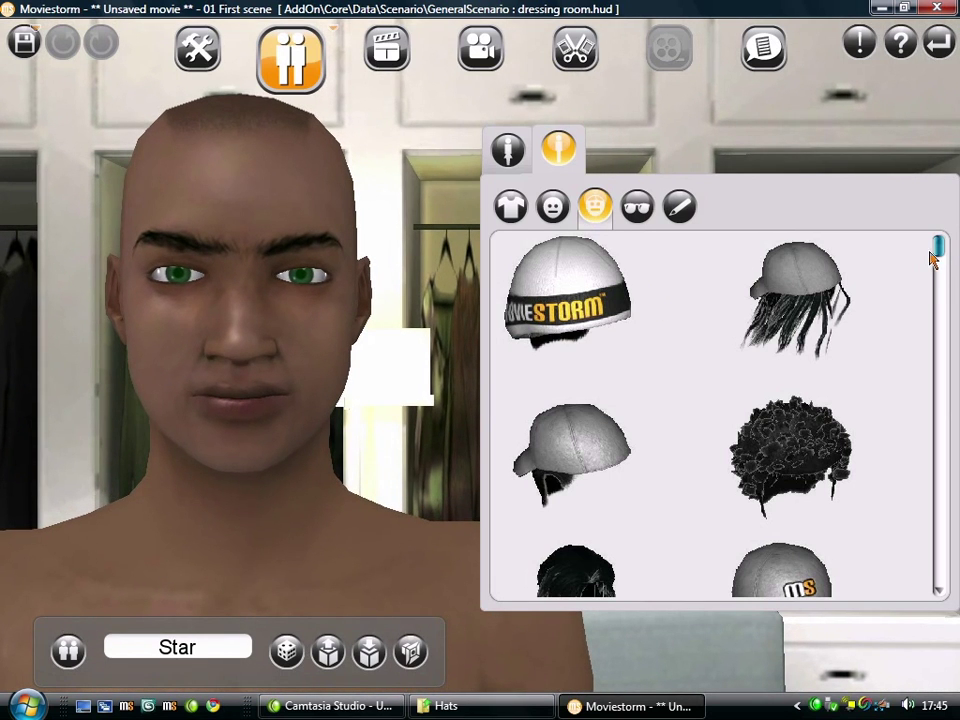
{"action": "scroll", "coordinate": [945, 270], "scroll_direction": "down", "scroll_amount": 5}
{"action": "left_click_drag", "start_coordinate": [945, 290], "coordinate": [925, 393]}
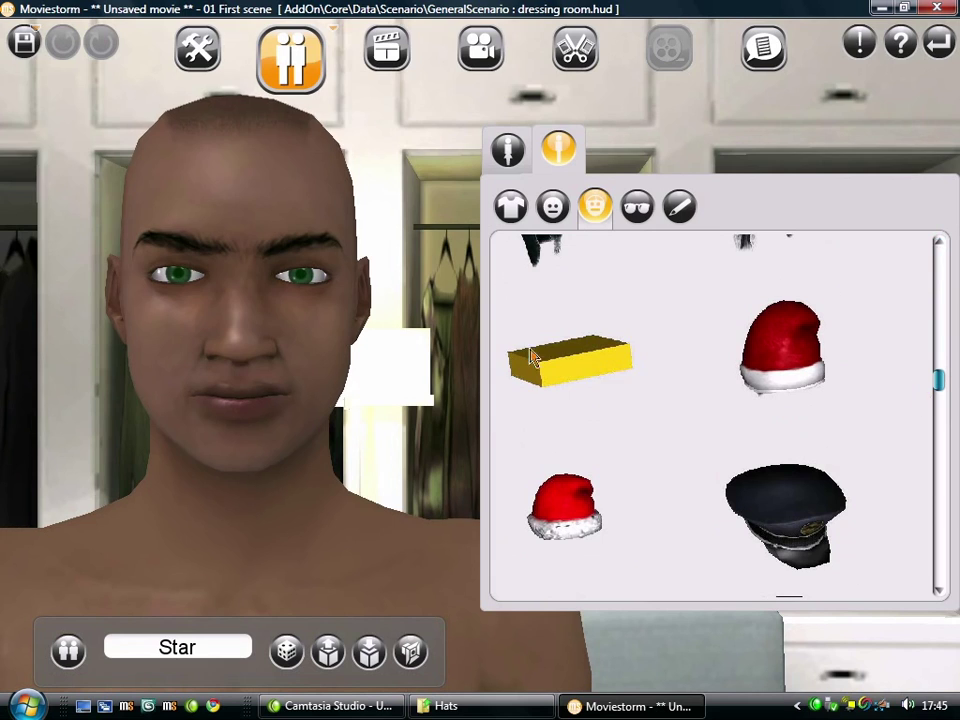
{"action": "left_click", "coordinate": [555, 368]}
{"action": "left_click_drag", "start_coordinate": [145, 315], "coordinate": [242, 371]}
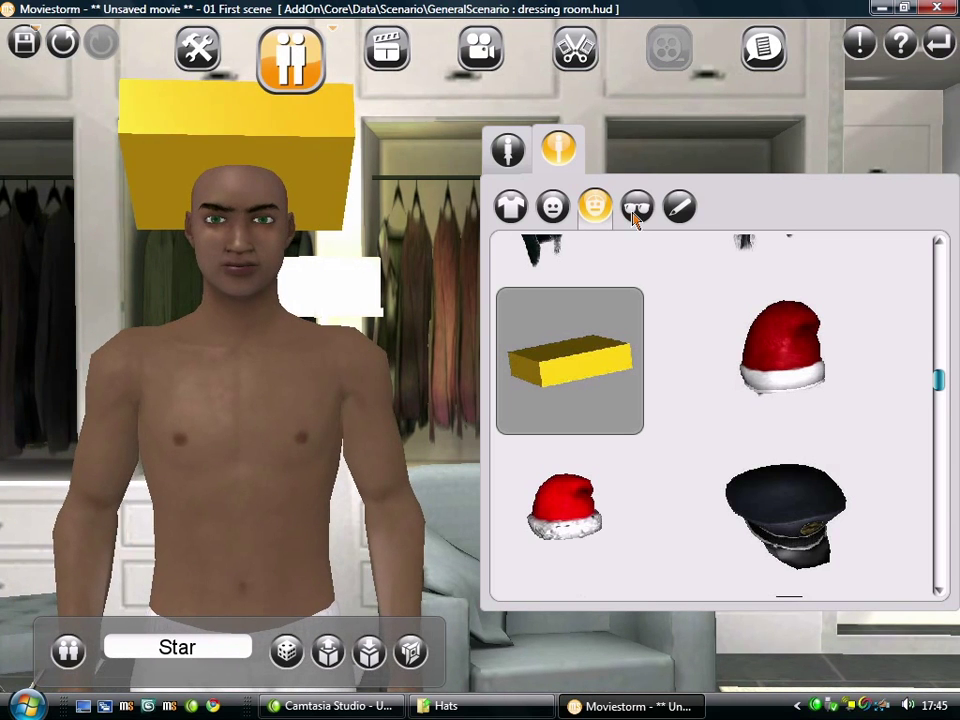
Show the accessories category and view the character from other sides.
{"action": "left_click", "coordinate": [637, 207]}
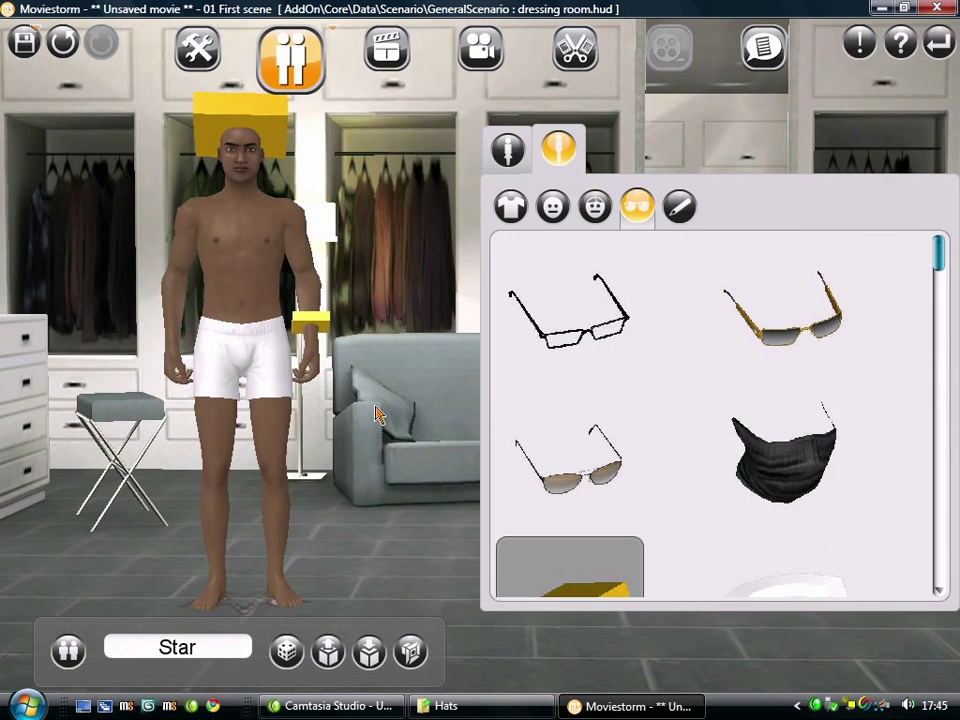
{"action": "left_click_drag", "start_coordinate": [377, 411], "coordinate": [400, 400]}
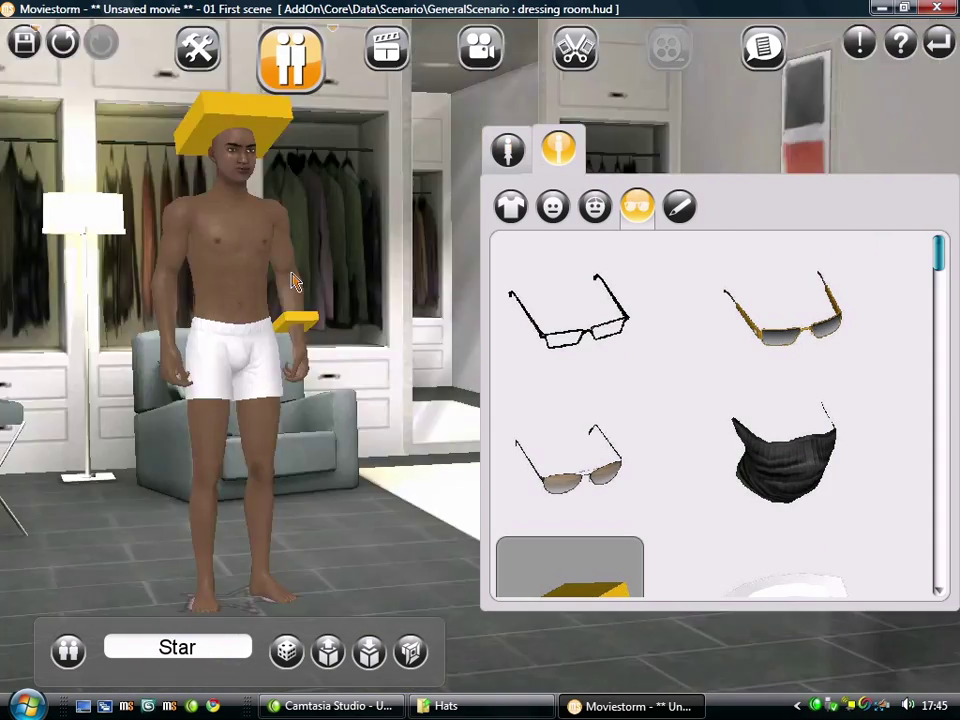
{"action": "left_click_drag", "start_coordinate": [425, 175], "coordinate": [470, 240]}
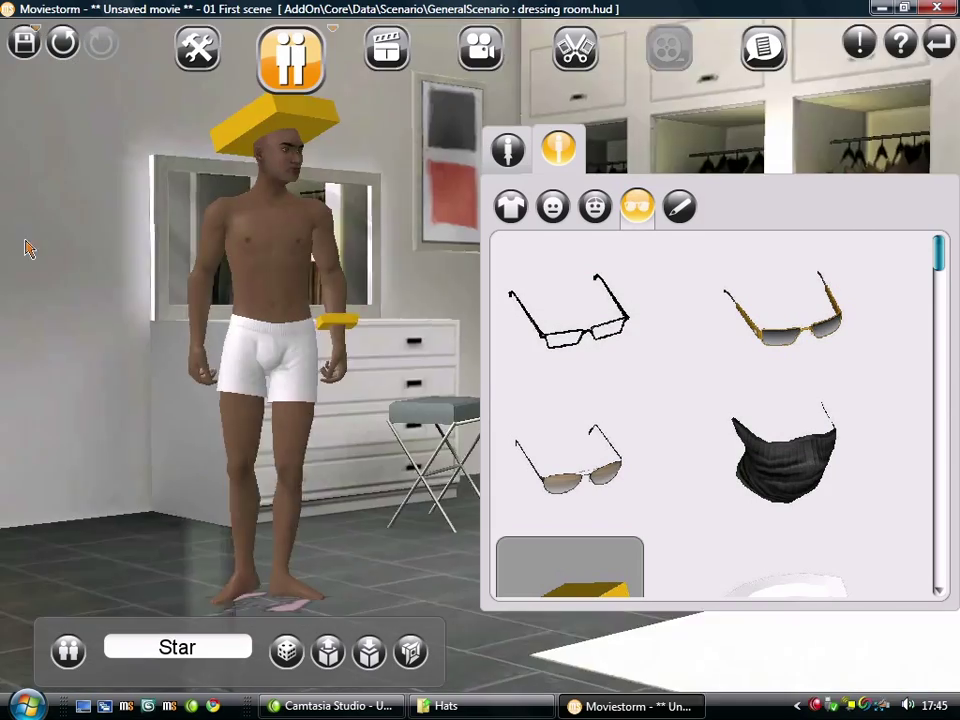